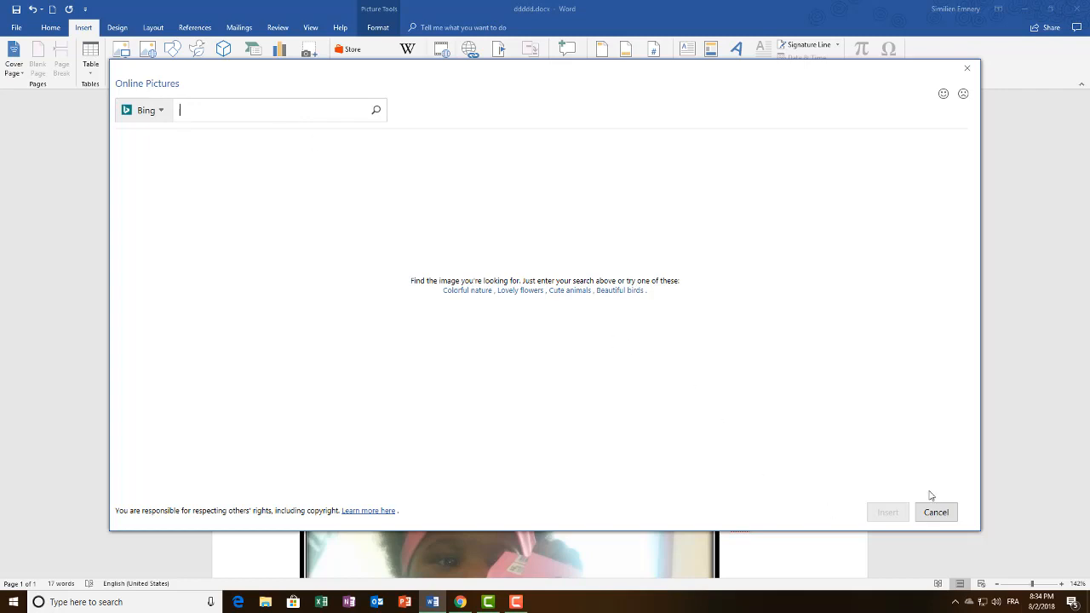
- Switch the keyboard input to English, search Bing for "eagle" and insert the picture of the bald eagle flying over blue water
click(1012, 602)
click(1009, 545)
text(eagle)
key(Return)
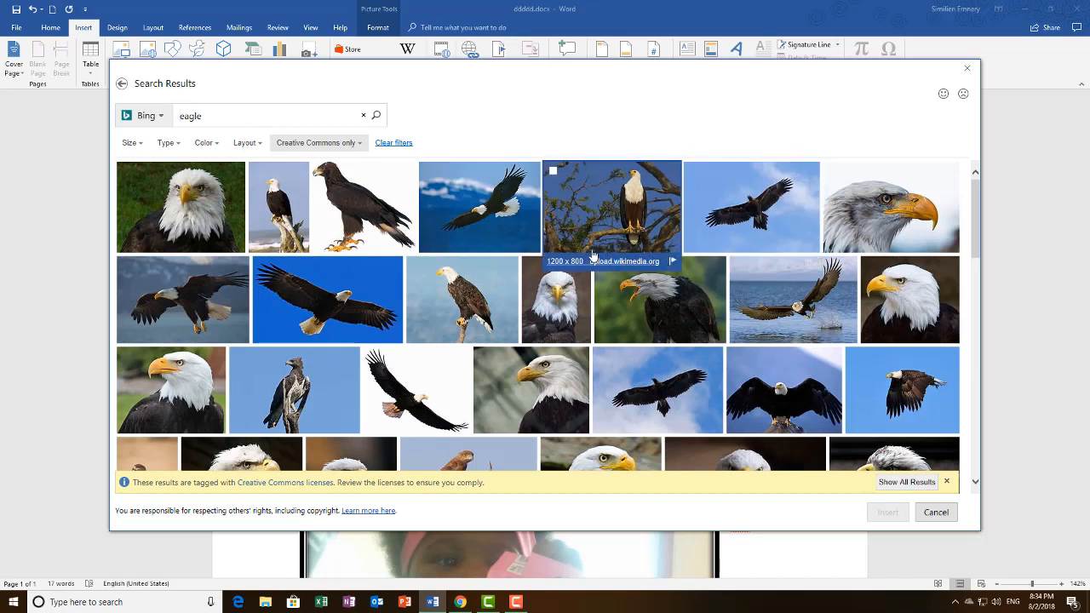
click(428, 171)
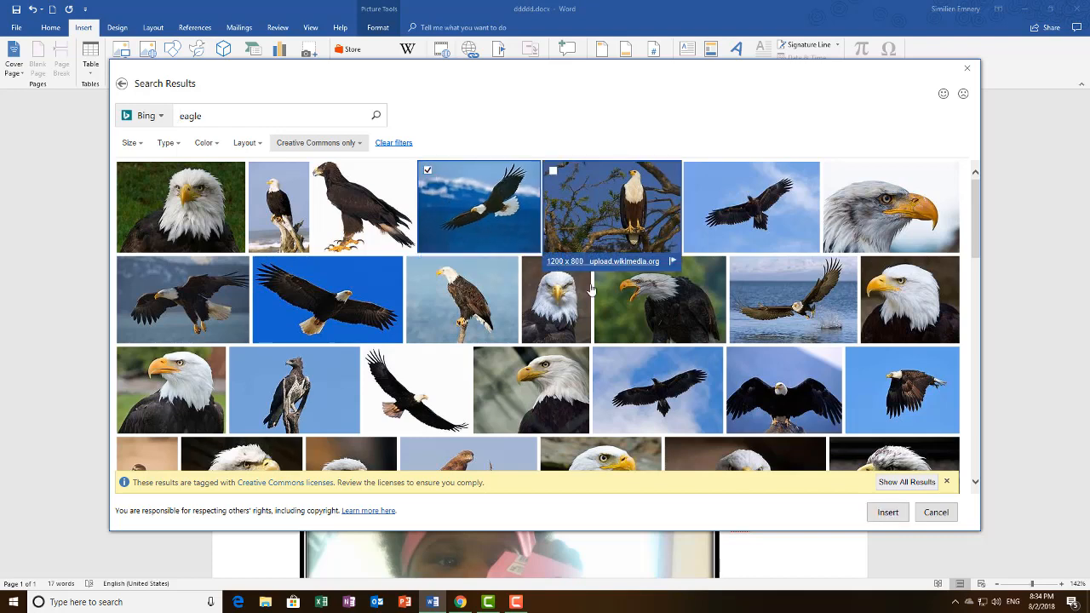
click(887, 513)
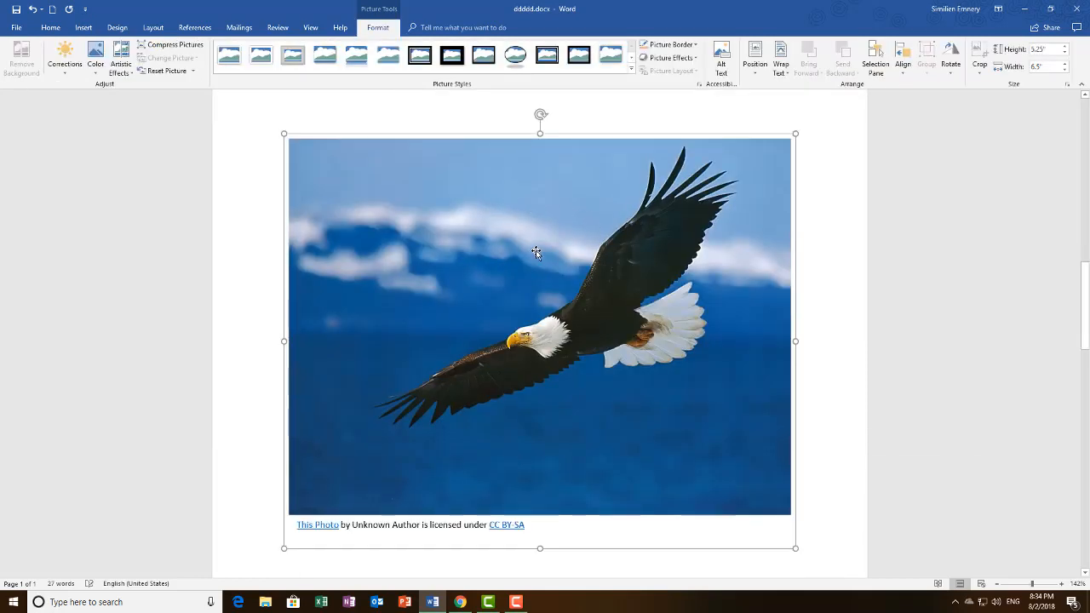
- Look over the inserted eagle picture and the document pages around it
scroll(536, 251, up, 3)
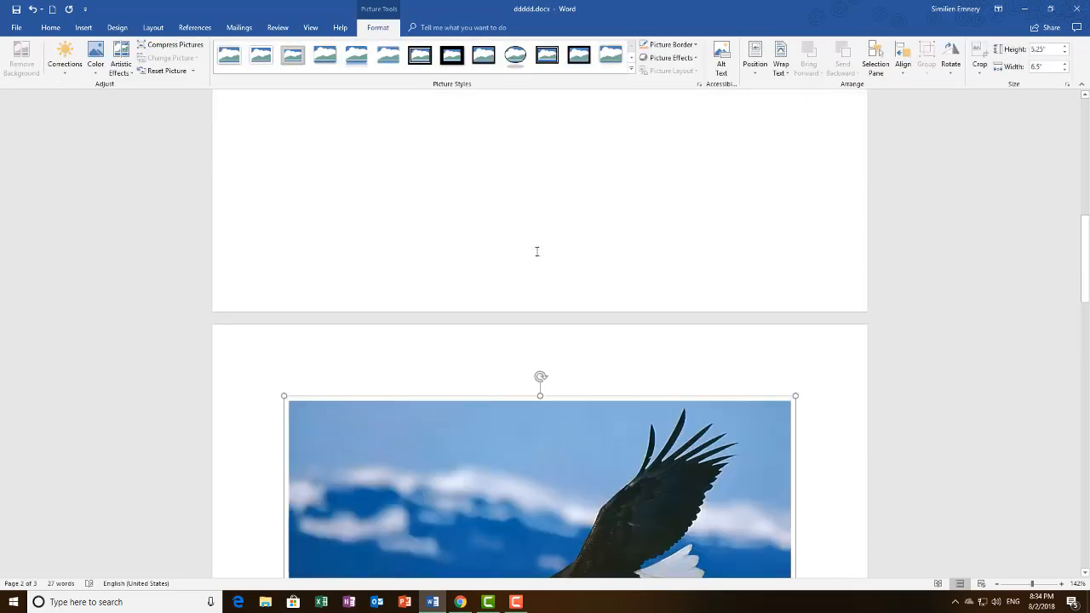
scroll(537, 251, down, 4)
scroll(538, 247, up, 8)
scroll(546, 247, down, 1)
scroll(546, 245, down, 5)
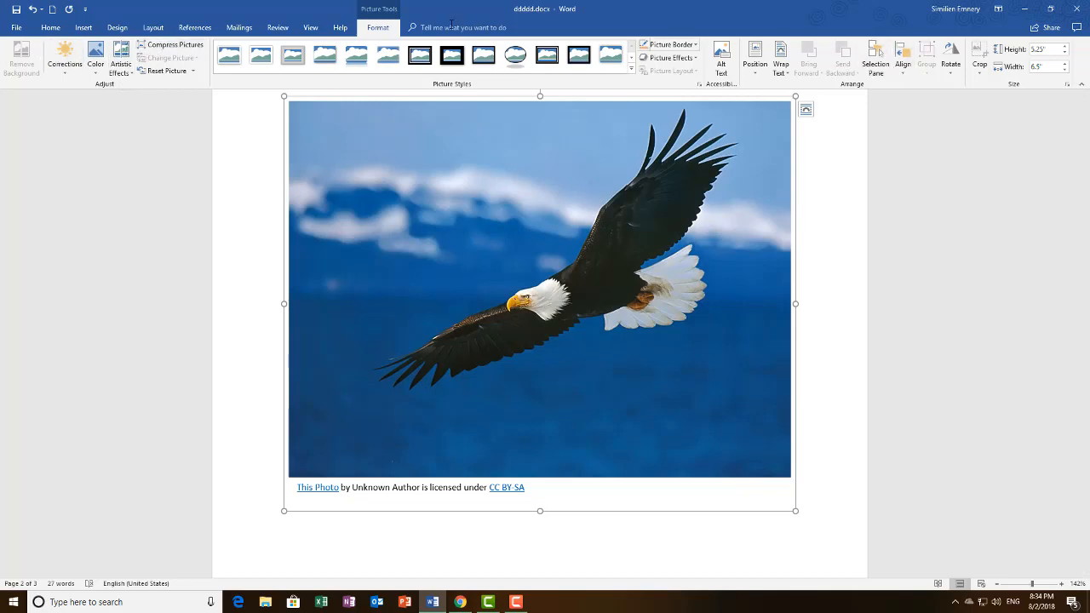
scroll(546, 224, up, 2)
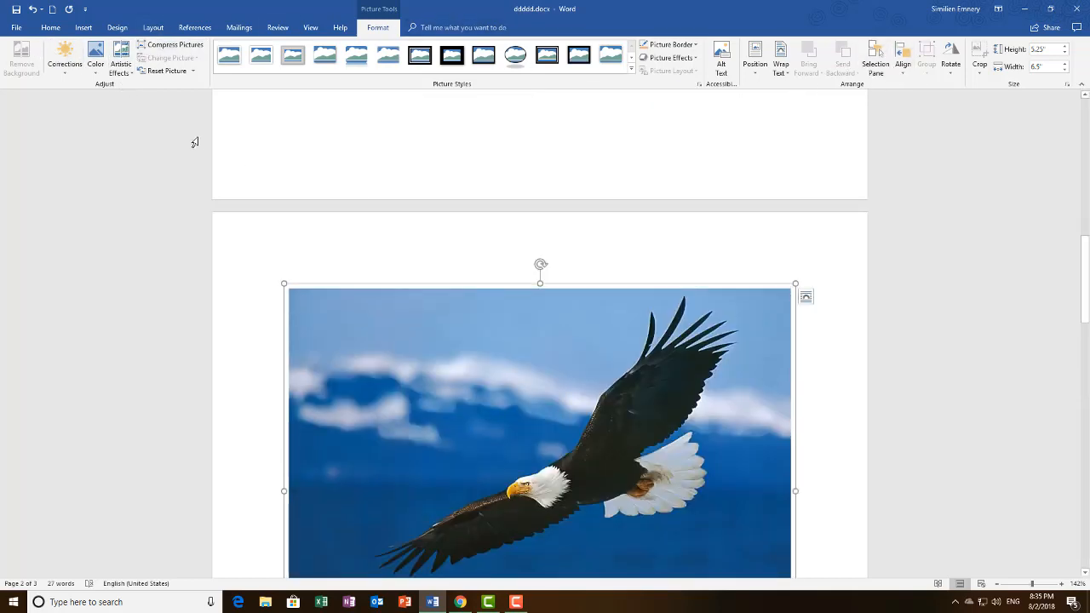
scroll(75, 28, up, 1)
- Draw a rectangle about 1.63" high and 2.35" wide beside the first text lines on page 1 and delete it
click(83, 29)
scroll(404, 287, up, 10)
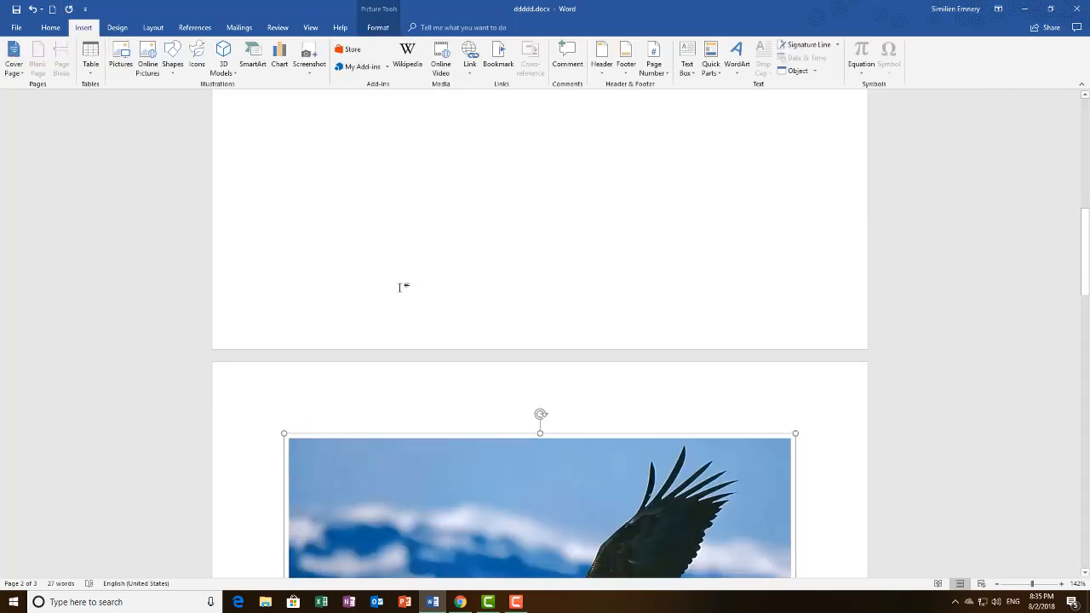
scroll(404, 285, up, 1)
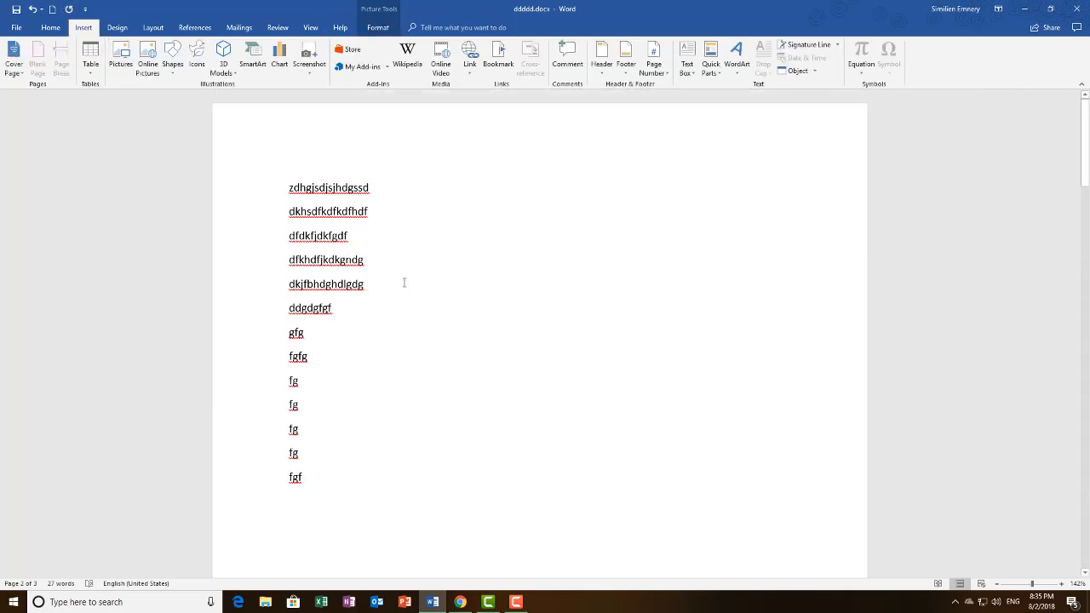
scroll(403, 285, down, 1)
scroll(405, 280, up, 1)
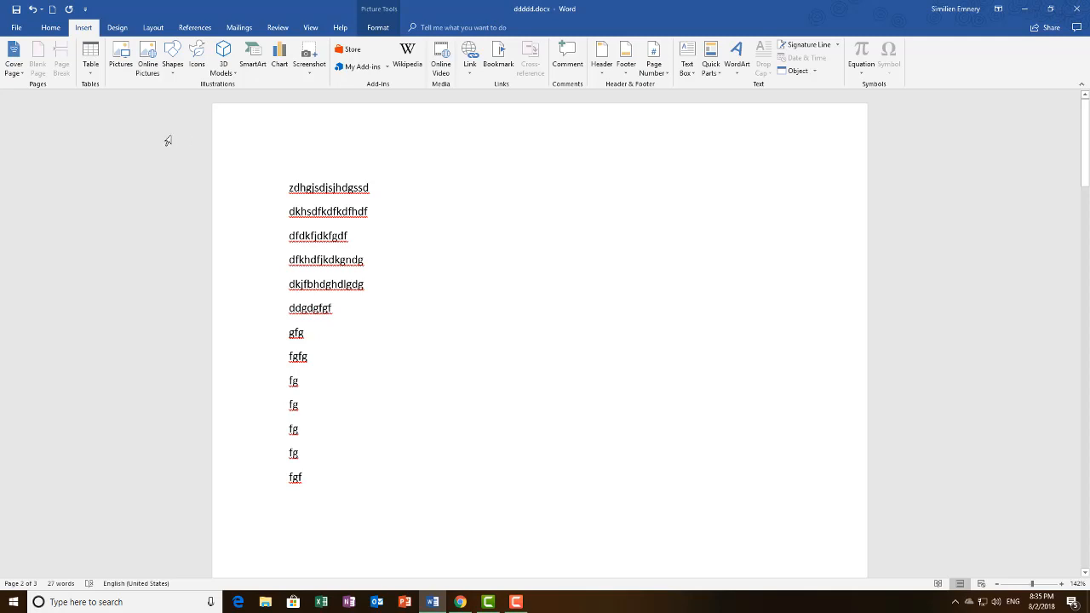
click(173, 76)
click(173, 73)
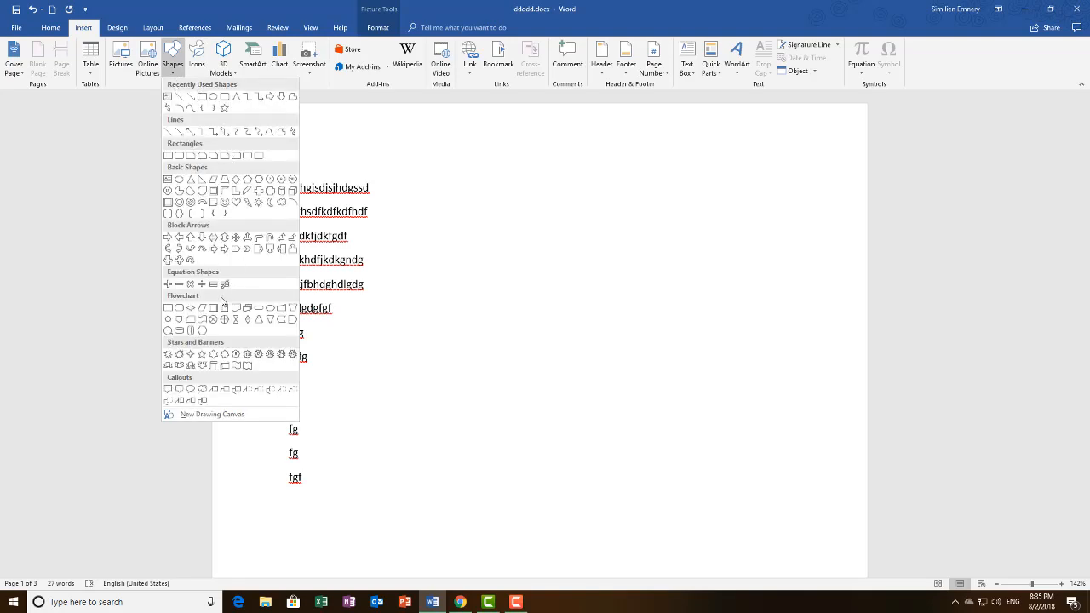
click(202, 96)
drag(367, 132, 547, 257)
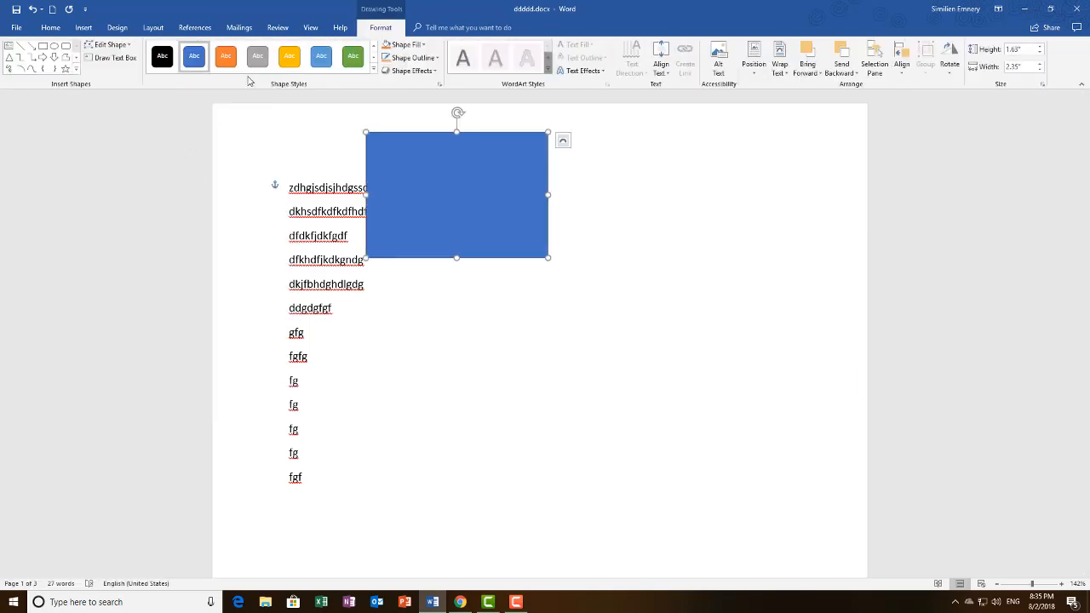
key(Delete)
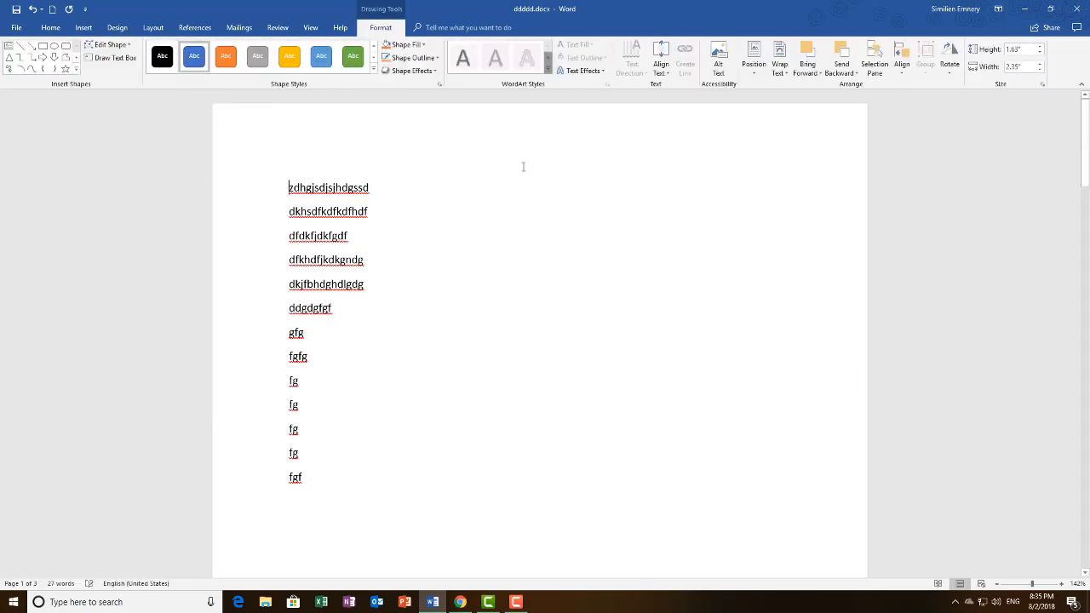
- Draw an oval about 2.21" high and 3.76" wide in the blank area right of the text and delete it
click(84, 27)
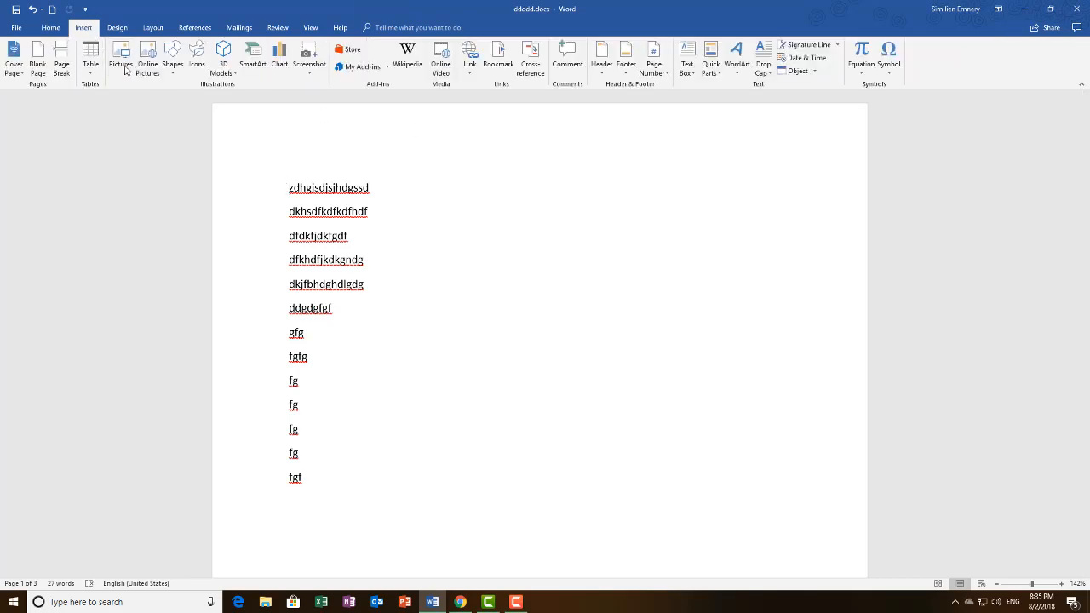
click(120, 60)
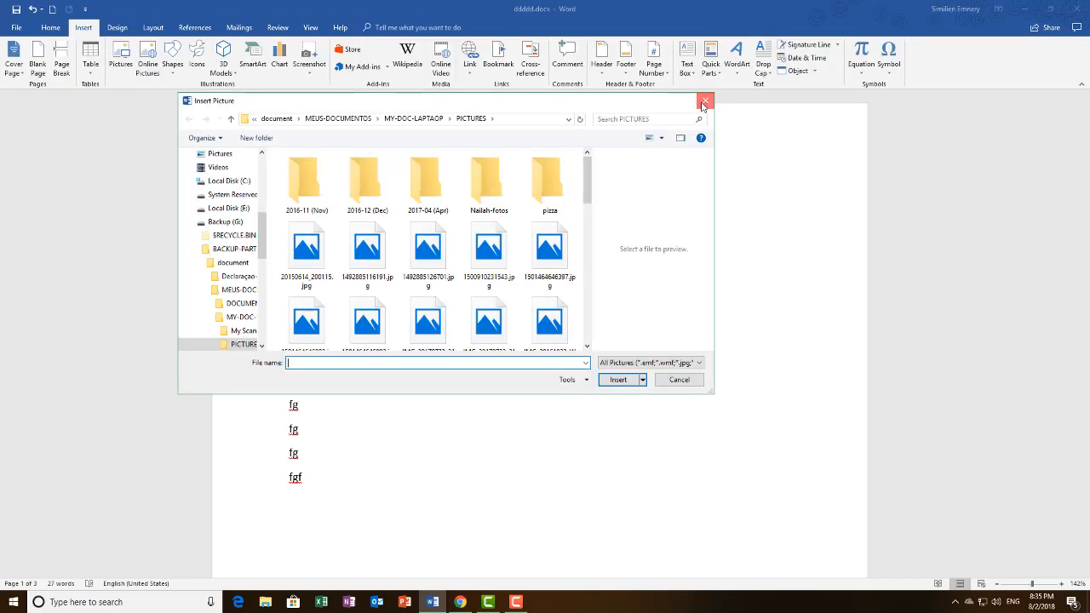
click(704, 100)
click(173, 64)
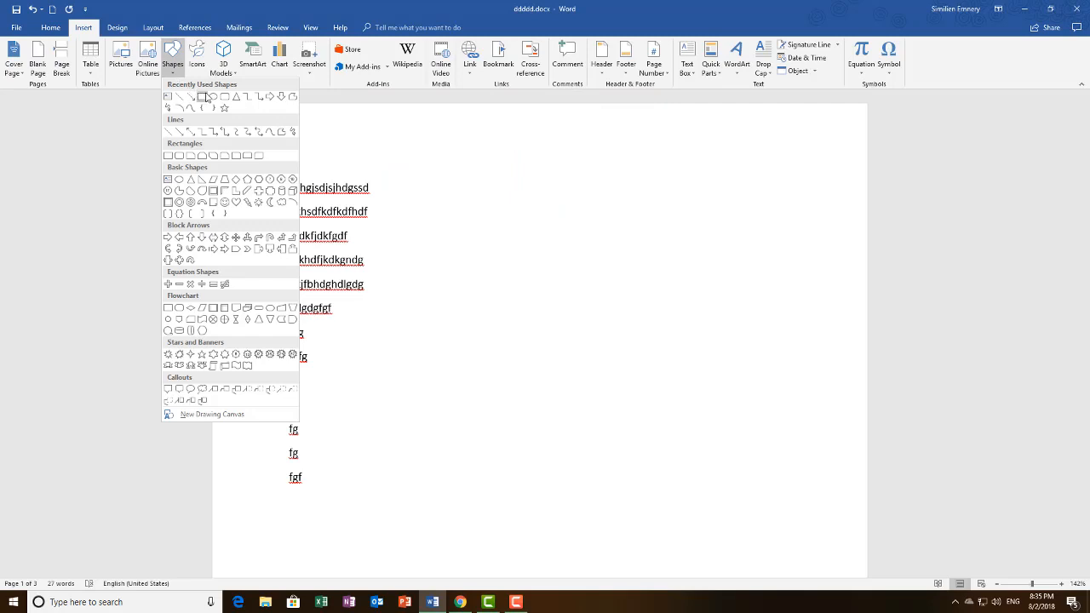
click(213, 97)
drag(542, 209, 567, 282)
mouse_move(589, 337)
mouse_down()
mouse_move(713, 350)
mouse_move(720, 401)
mouse_move(752, 415)
mouse_move(833, 379)
mouse_up()
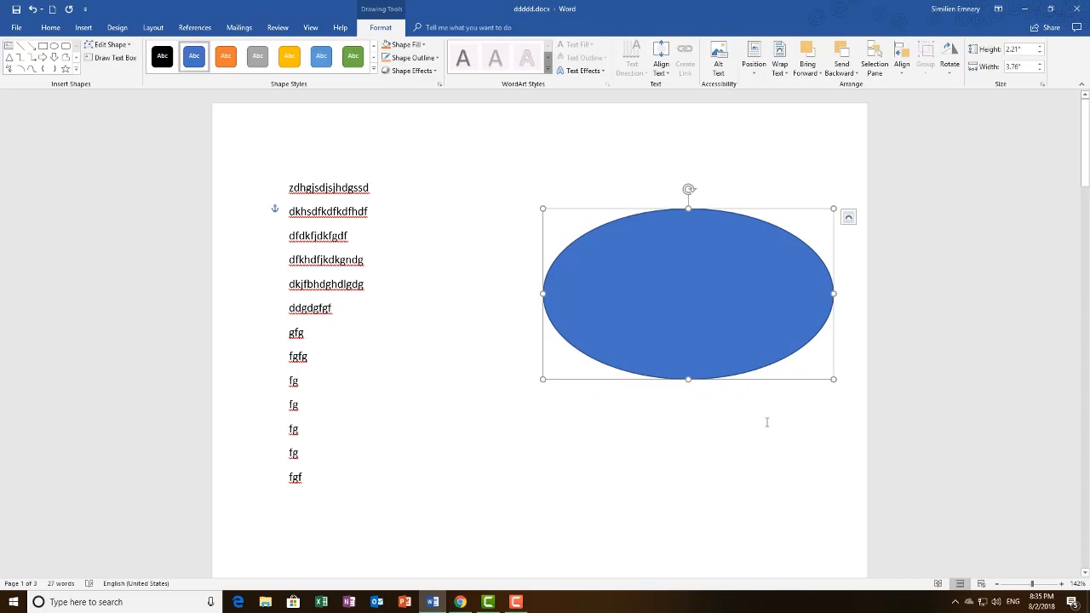
key(Delete)
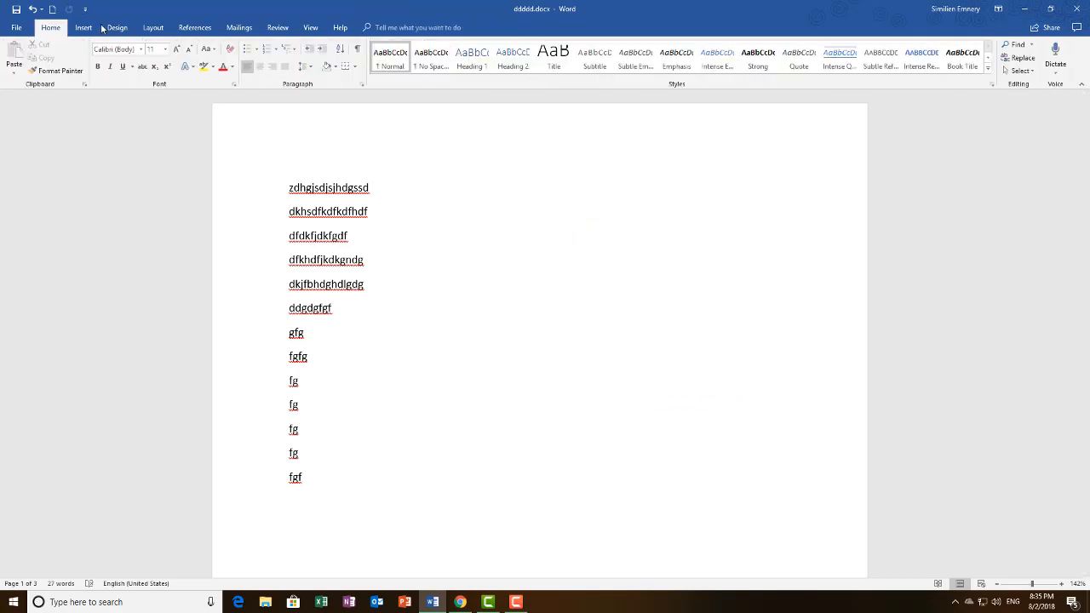
- Draw a circle about 3.46" high and 3.49" wide outward from its centre and move it down beside the text lines
click(83, 27)
click(172, 58)
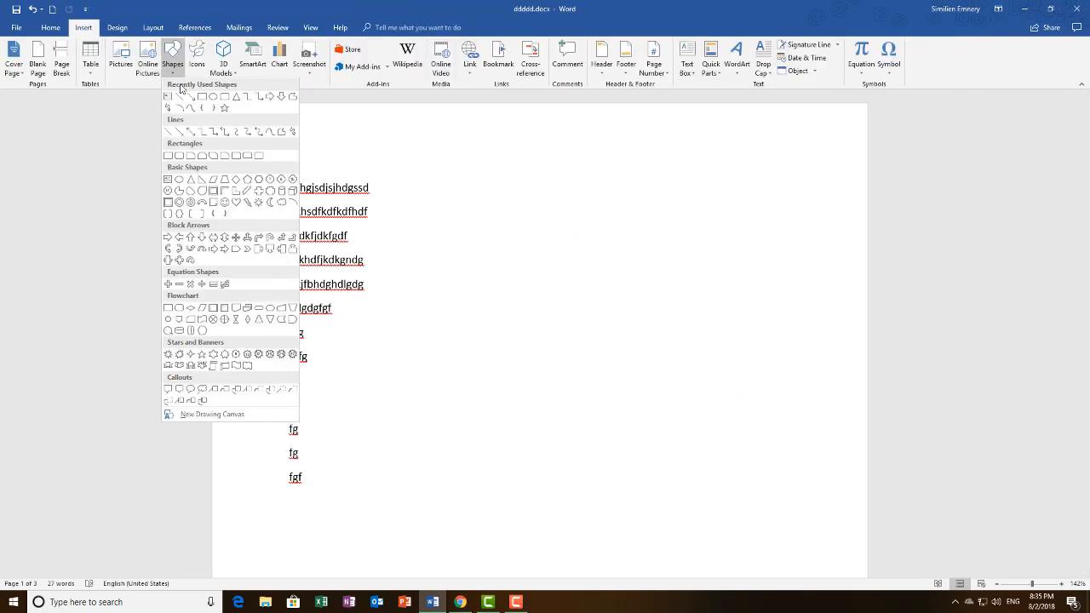
click(212, 98)
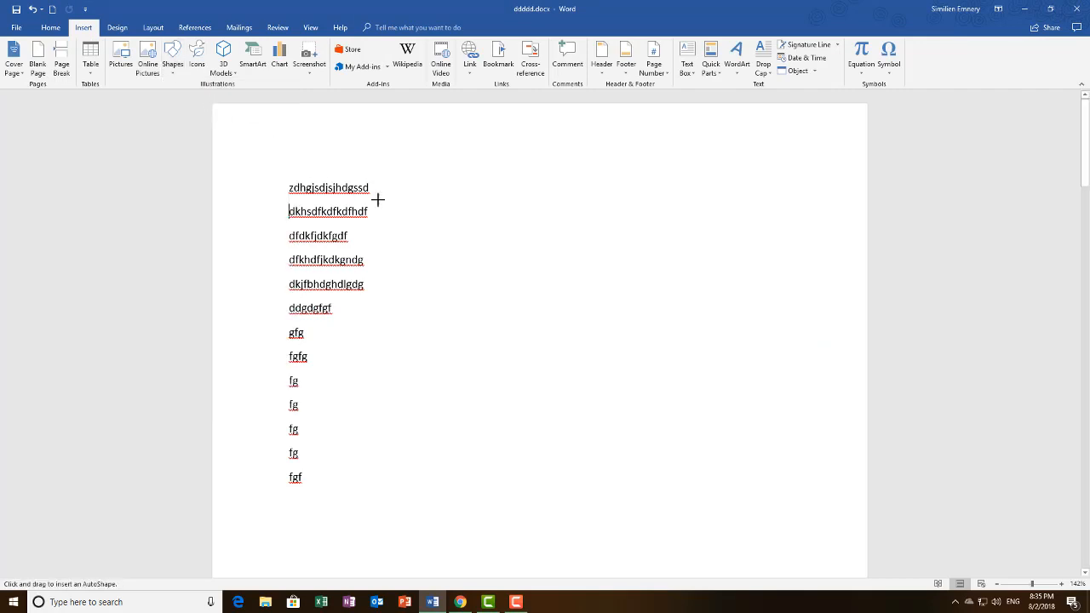
mouse_move(499, 216)
mouse_down()
mouse_move(516, 257)
mouse_move(567, 269)
mouse_move(552, 306)
mouse_move(591, 304)
mouse_move(632, 349)
mouse_up()
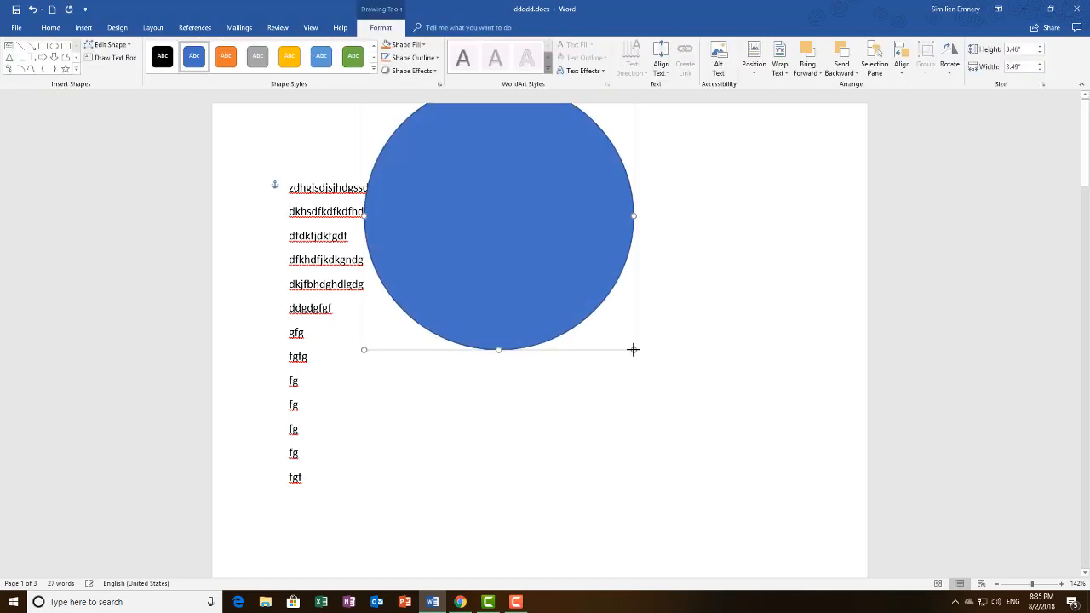
drag(554, 250, 603, 385)
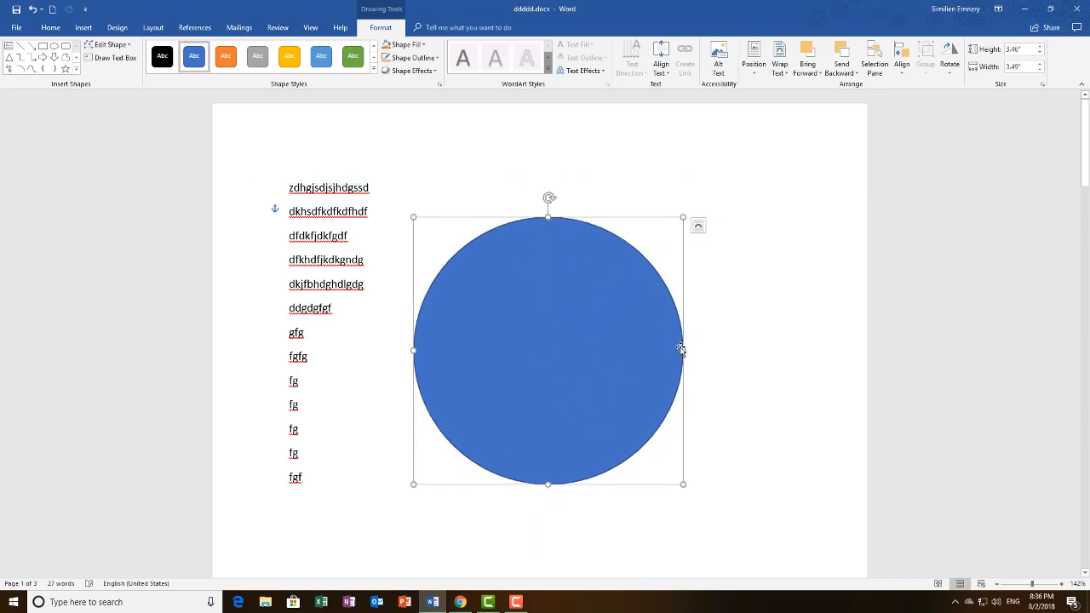
- Stretch the circle horizontally to about 5.43" wide and delete the shape
drag(682, 350, 831, 352)
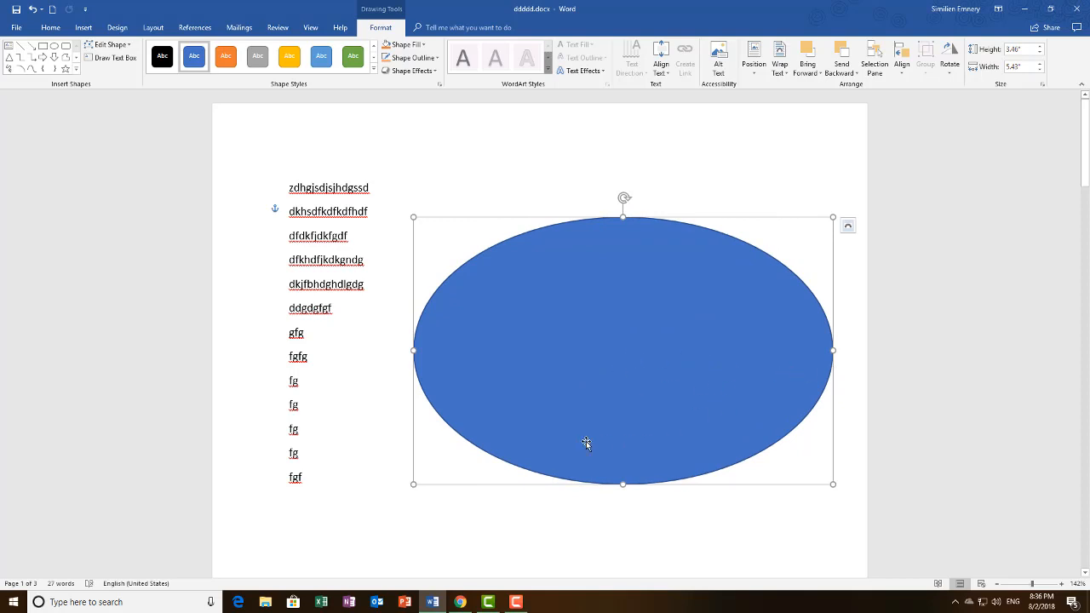
key(Delete)
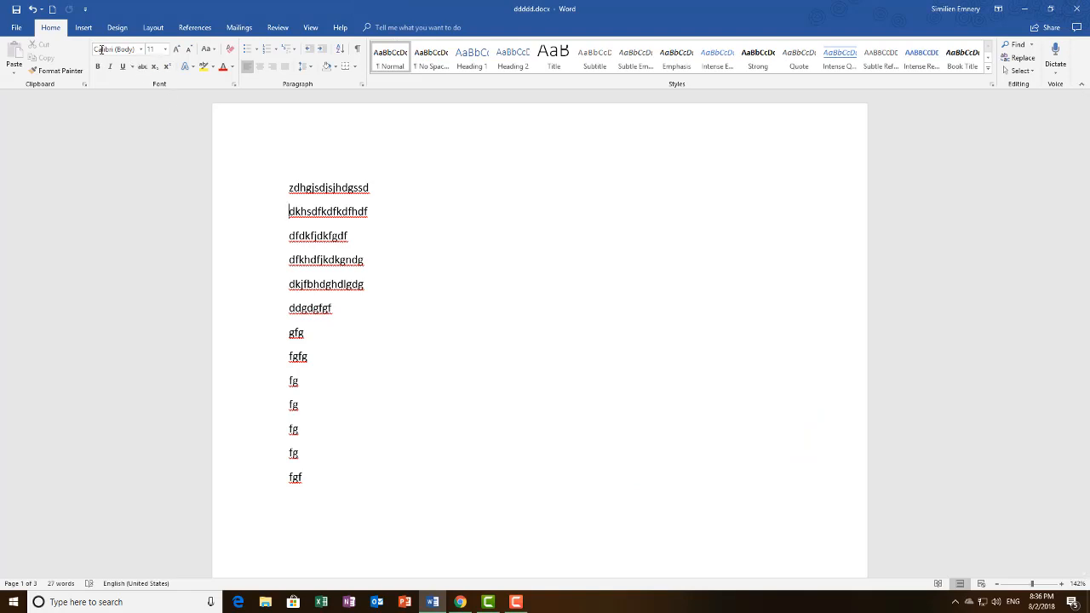
- Draw a large, nearly round oval about 5.27" high and 4.95" wide from corner to corner beside the text
click(85, 31)
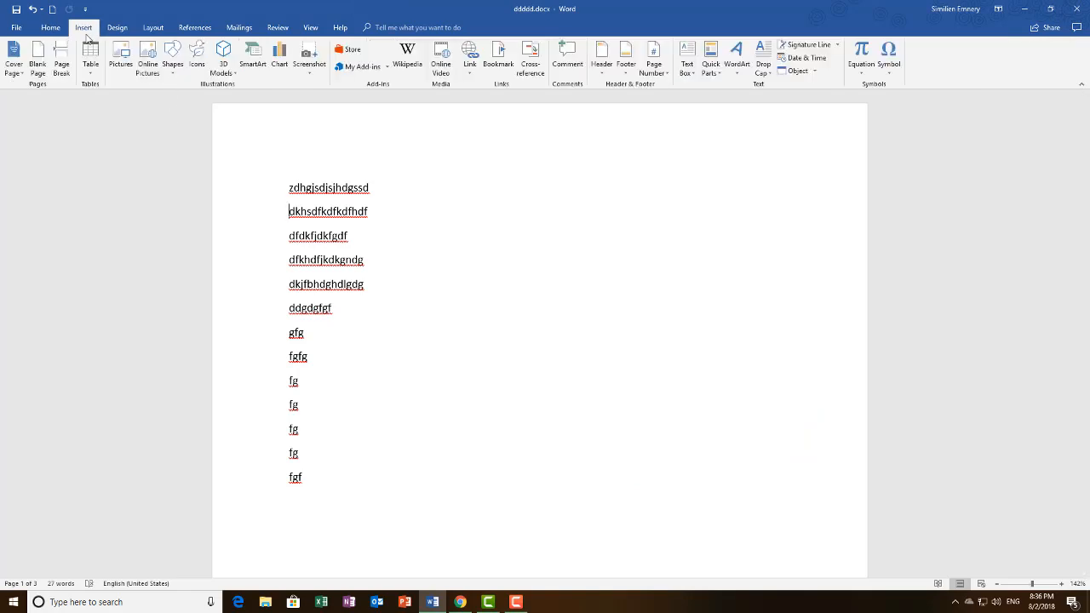
click(172, 58)
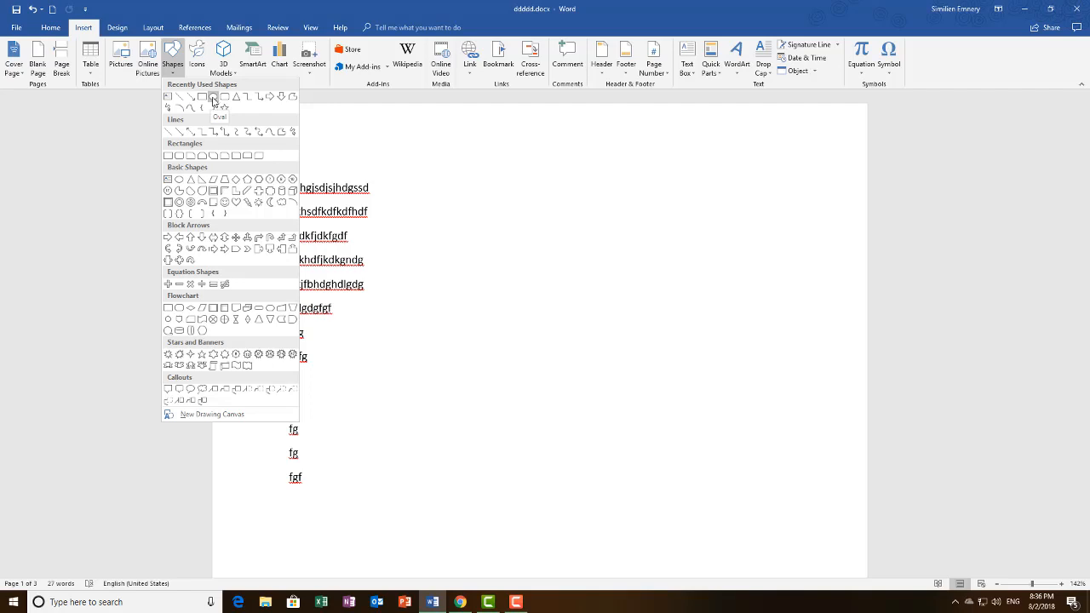
click(212, 97)
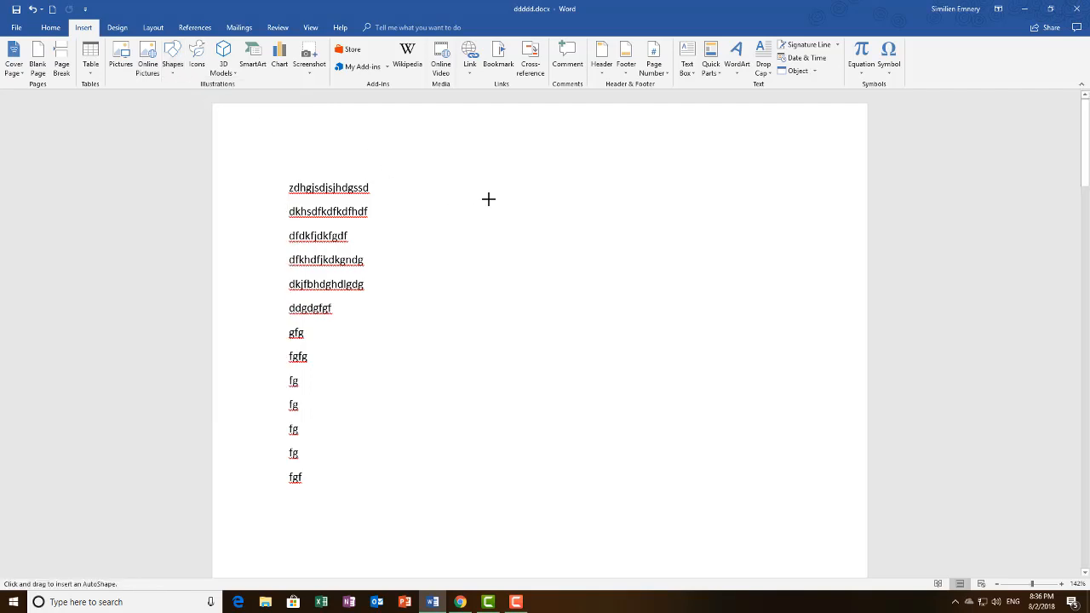
mouse_move(487, 199)
mouse_down()
mouse_move(551, 328)
mouse_move(612, 397)
mouse_move(625, 450)
mouse_move(669, 530)
mouse_move(705, 554)
mouse_move(772, 551)
mouse_move(783, 567)
mouse_move(870, 532)
mouse_up()
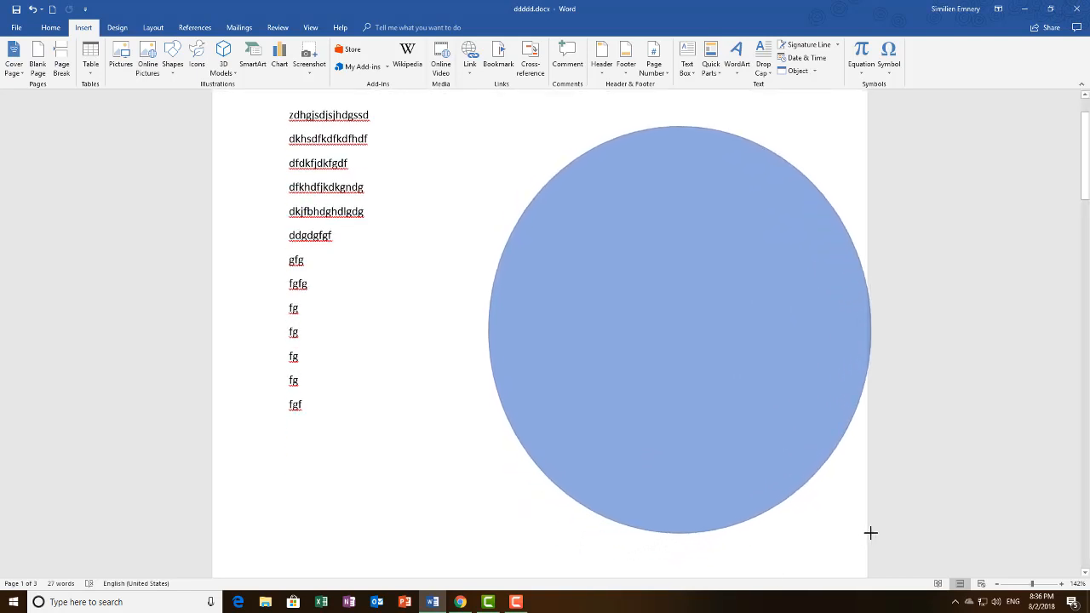
drag(870, 533, 871, 533)
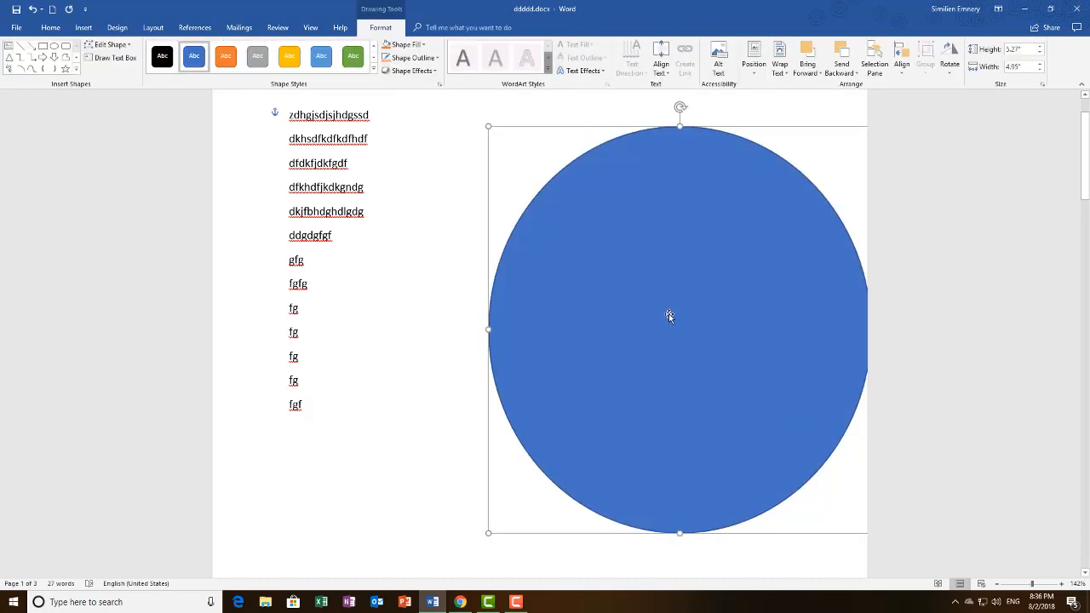
- Move the large oval fully inside the page edge and delete it
drag(670, 314, 591, 312)
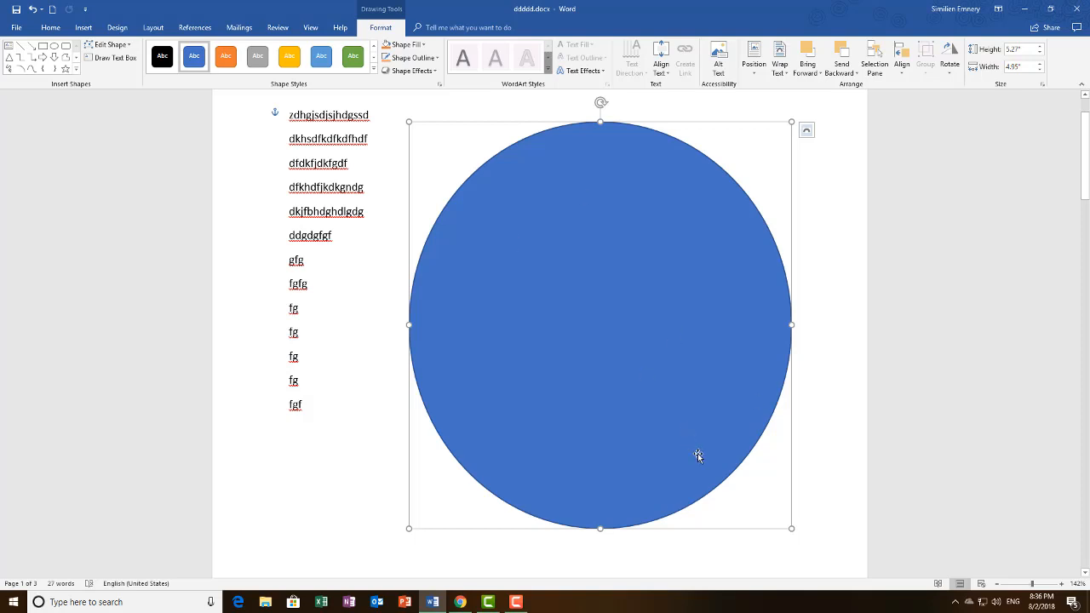
key(Delete)
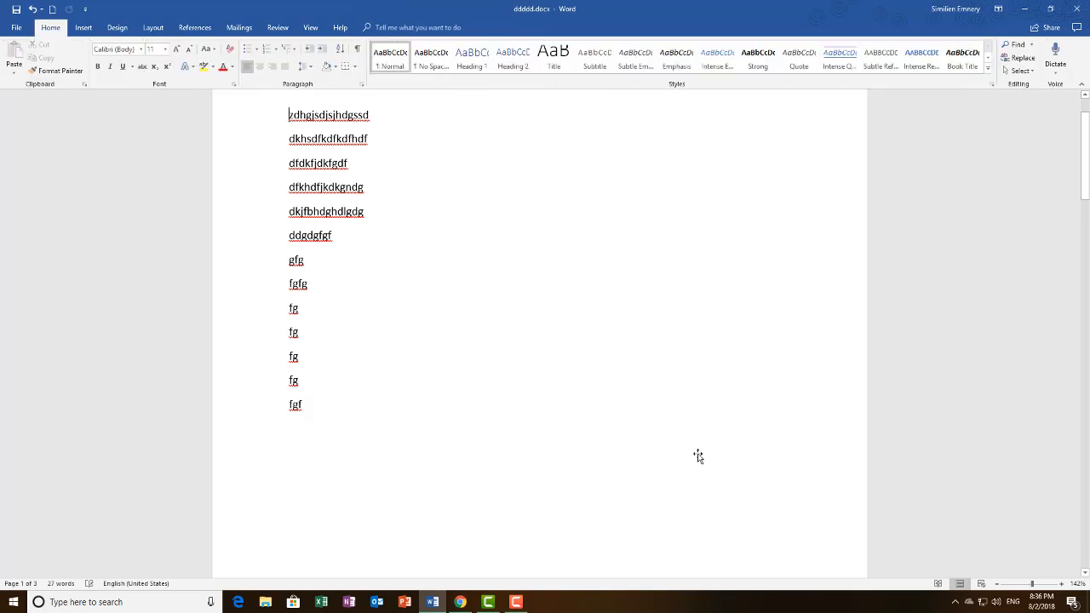
- Draw a circle about 3.16" high and 3.15" wide outward from its centre beside the text and delete it
click(84, 28)
click(172, 56)
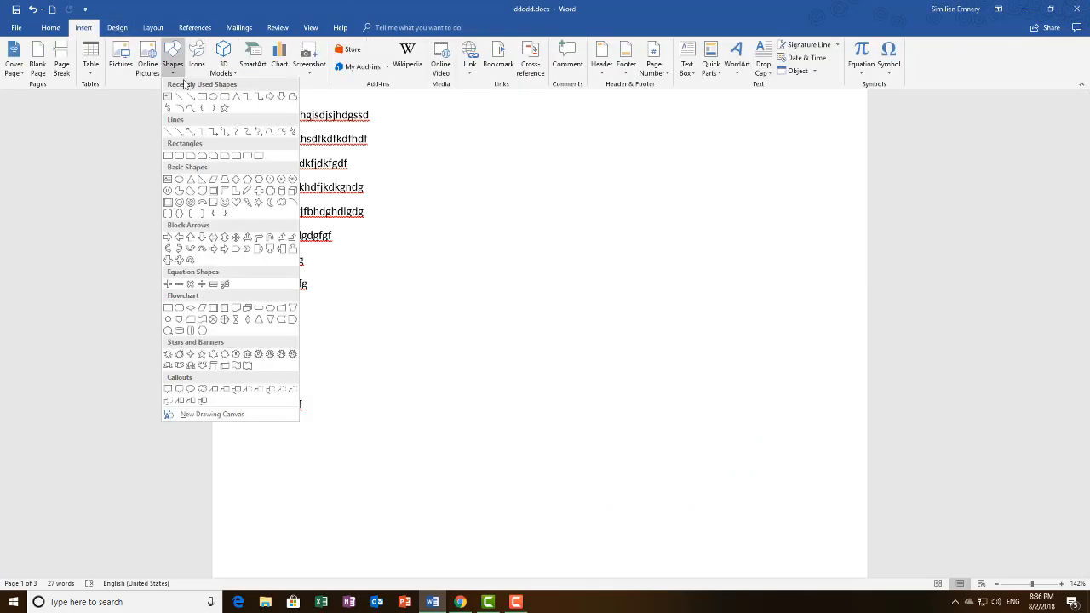
click(215, 98)
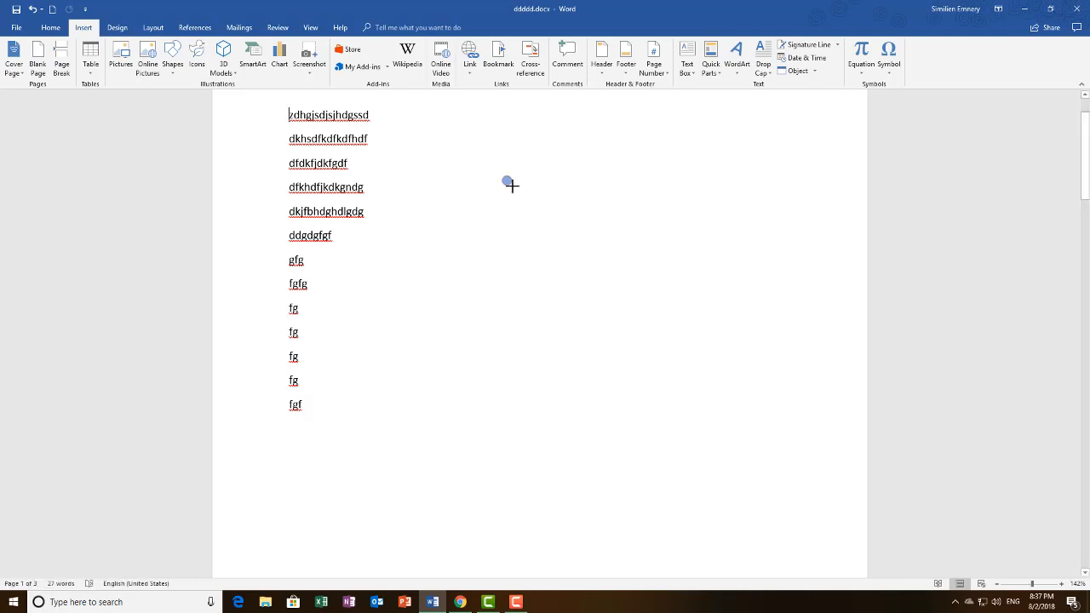
drag(507, 180, 603, 274)
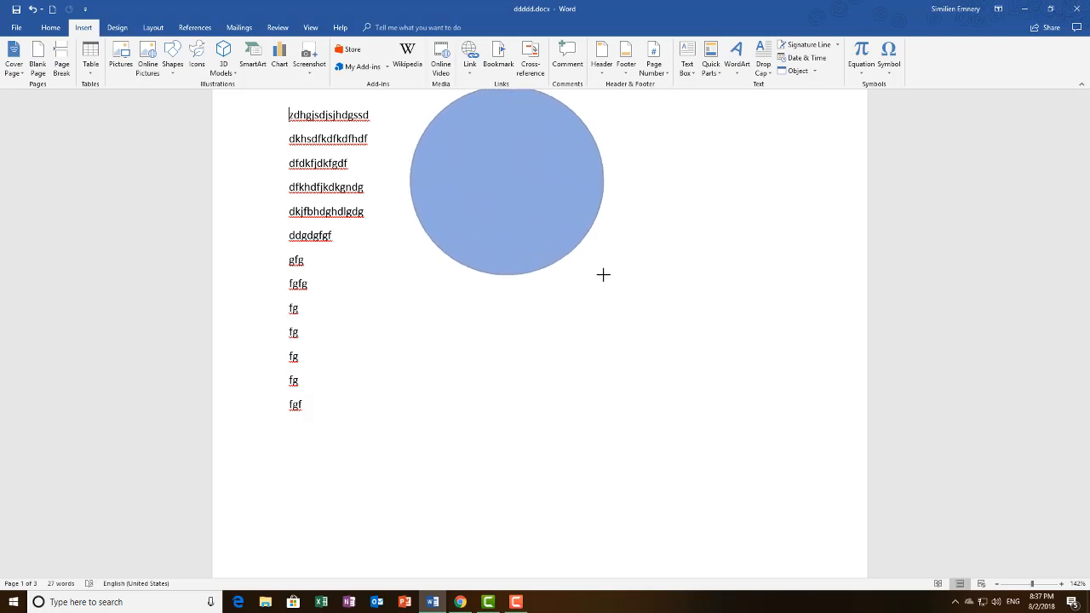
drag(603, 274, 628, 303)
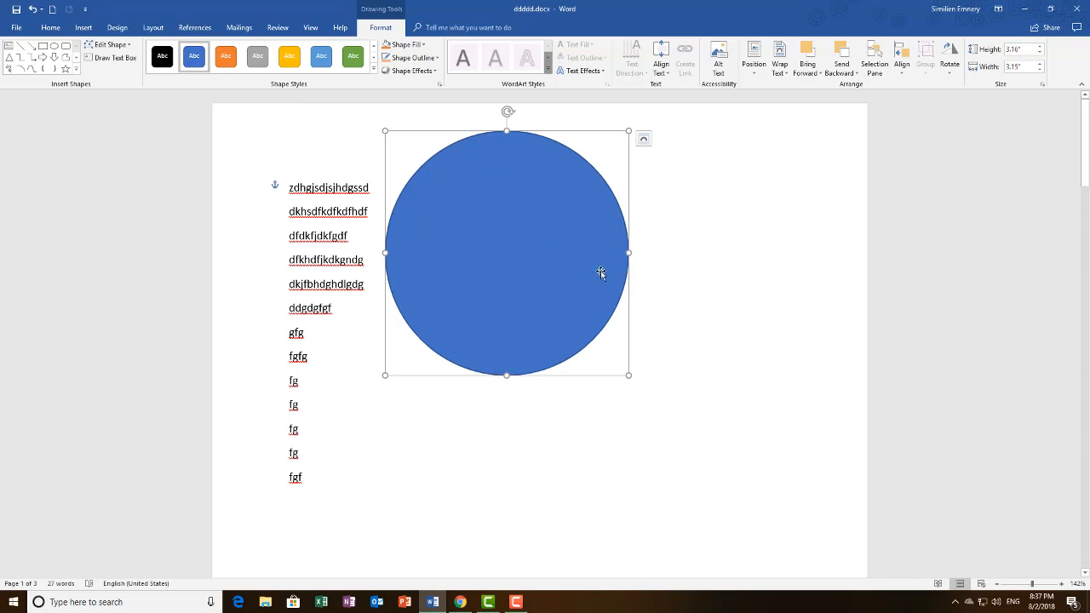
key(Delete)
click(88, 29)
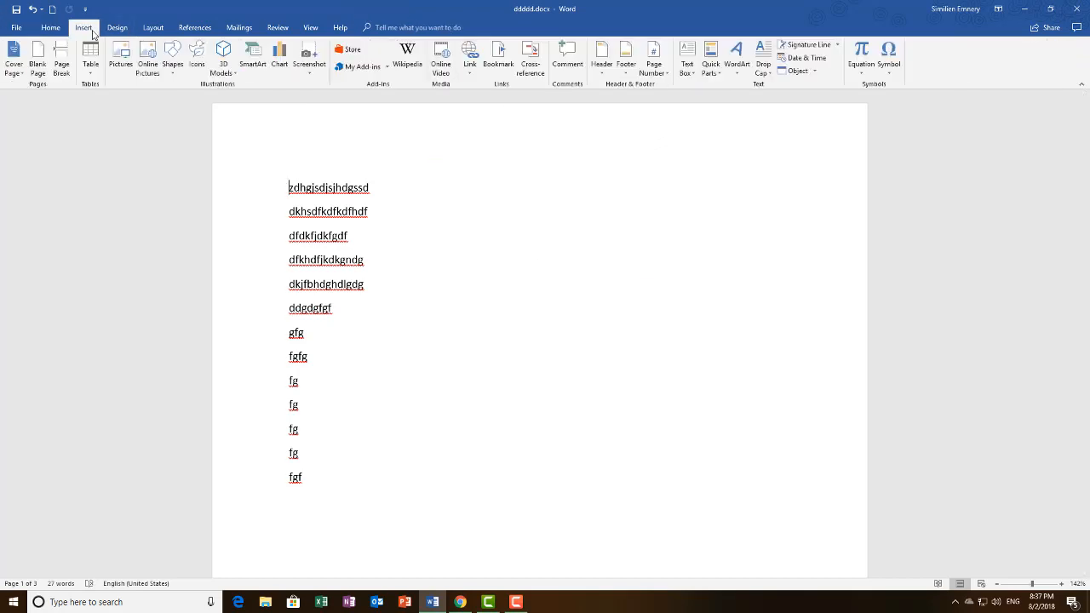
- Draw a horizontal straight line about 5.2" wide beside the first line of text
click(176, 68)
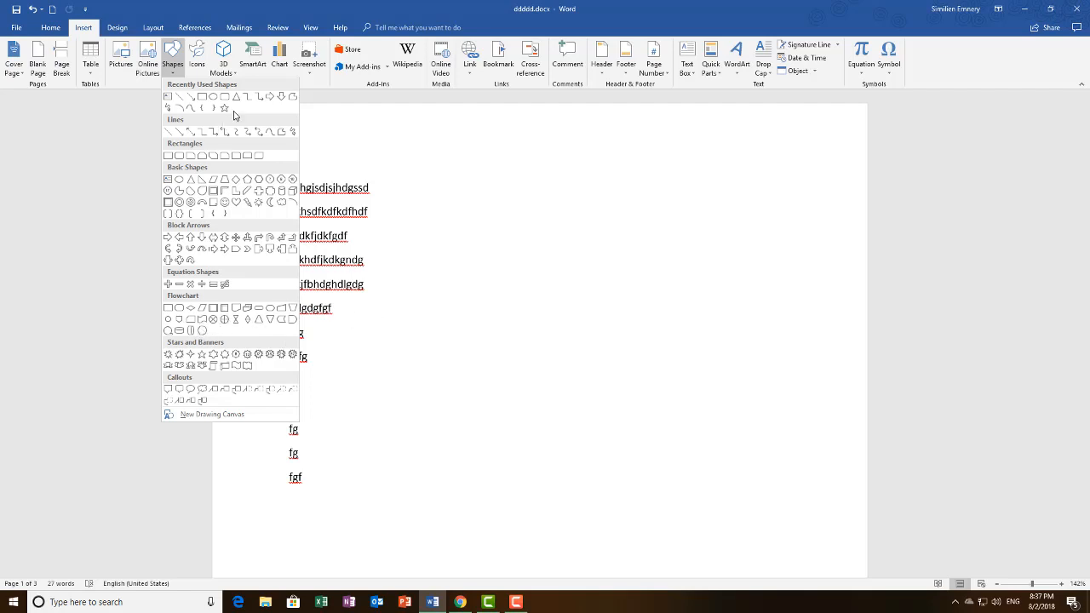
click(178, 98)
mouse_move(405, 188)
mouse_down()
mouse_move(732, 180)
mouse_move(756, 205)
mouse_move(803, 180)
mouse_move(807, 189)
mouse_up()
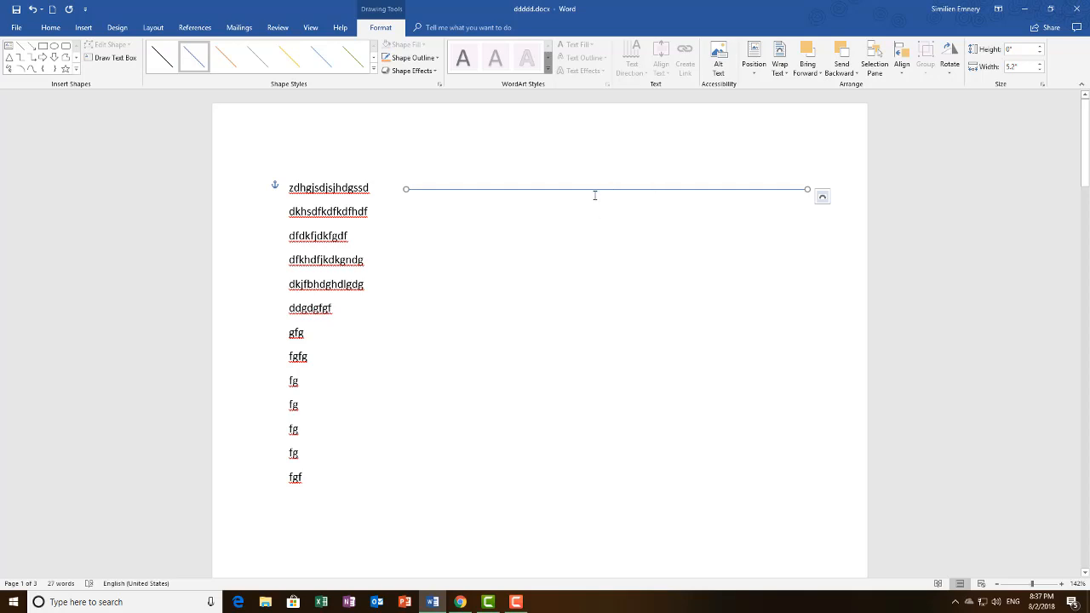
- Set the horizontal line's outline weight to 6 pt and delete the line
click(438, 59)
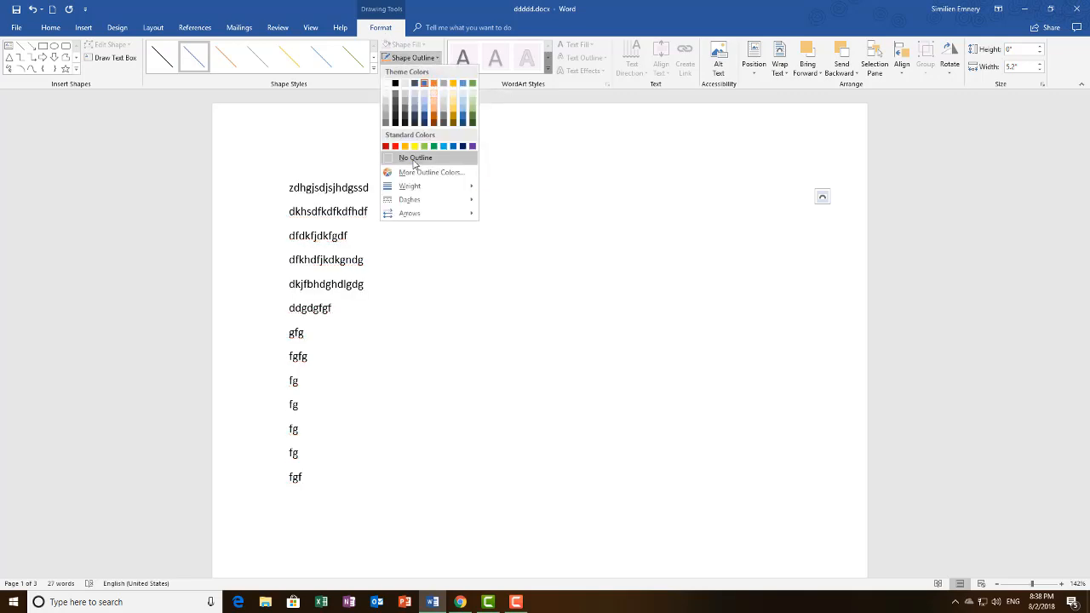
mouse_move(407, 193)
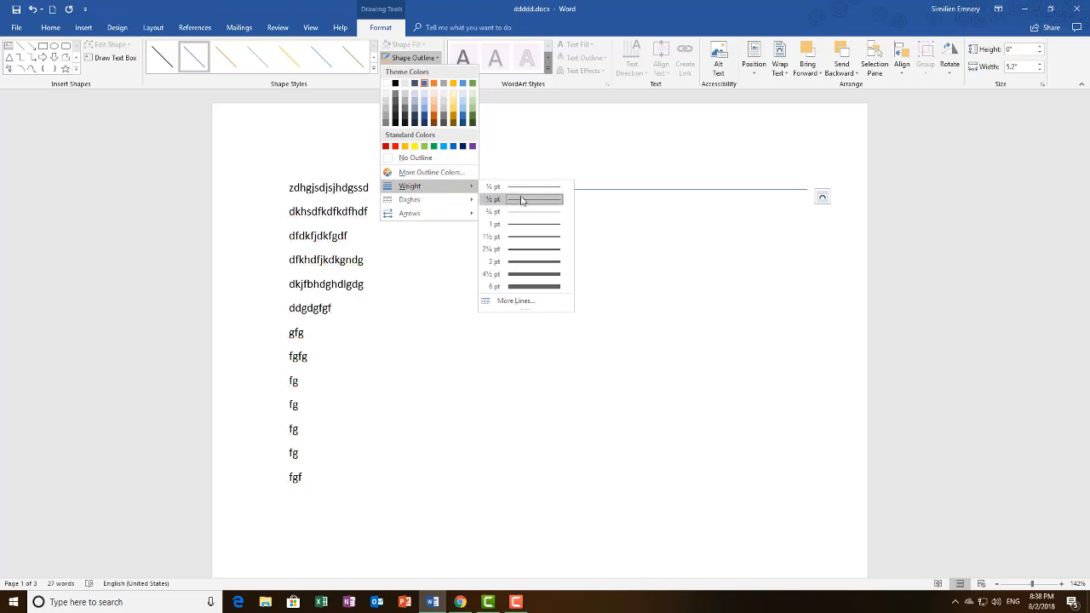
click(541, 291)
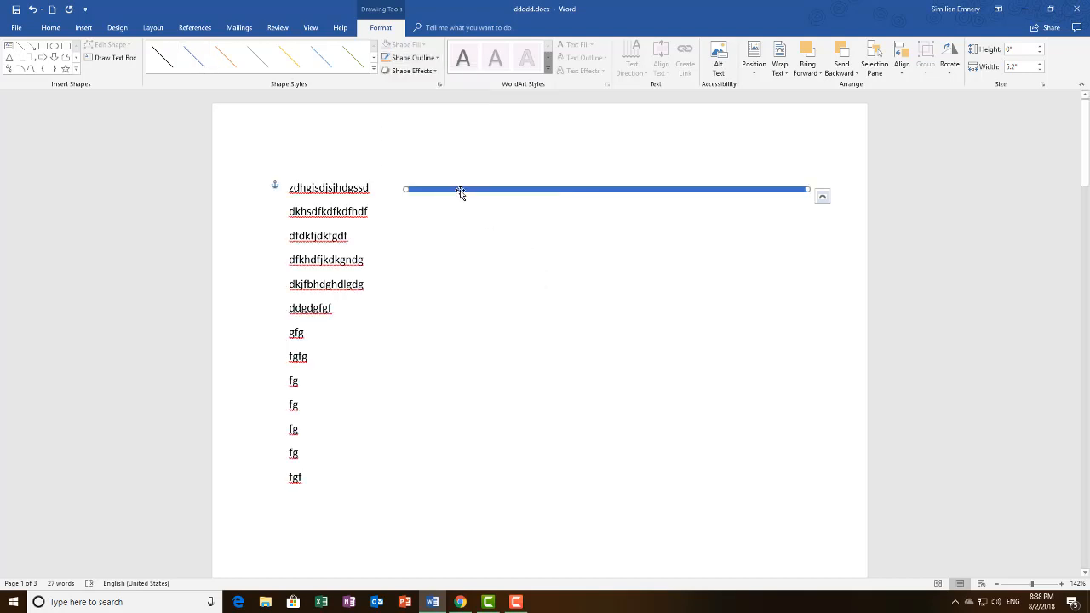
click(437, 58)
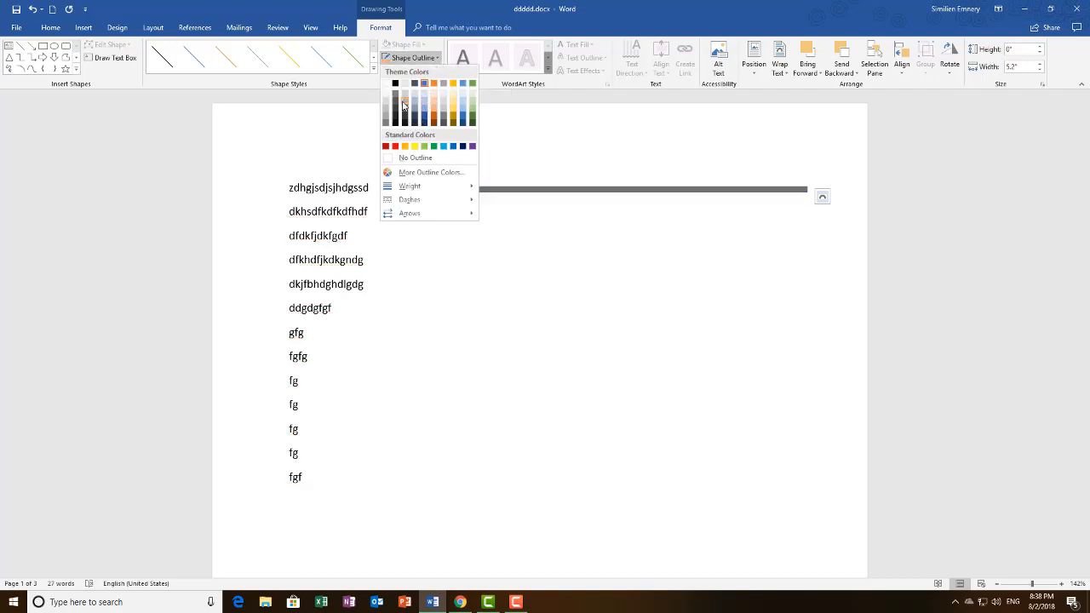
key(Escape)
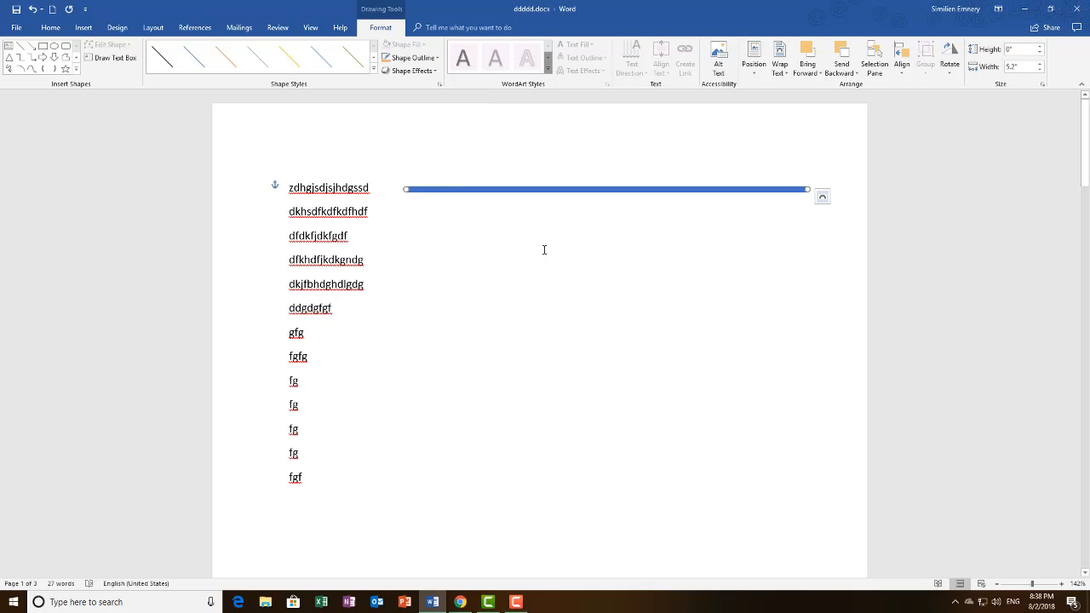
key(Delete)
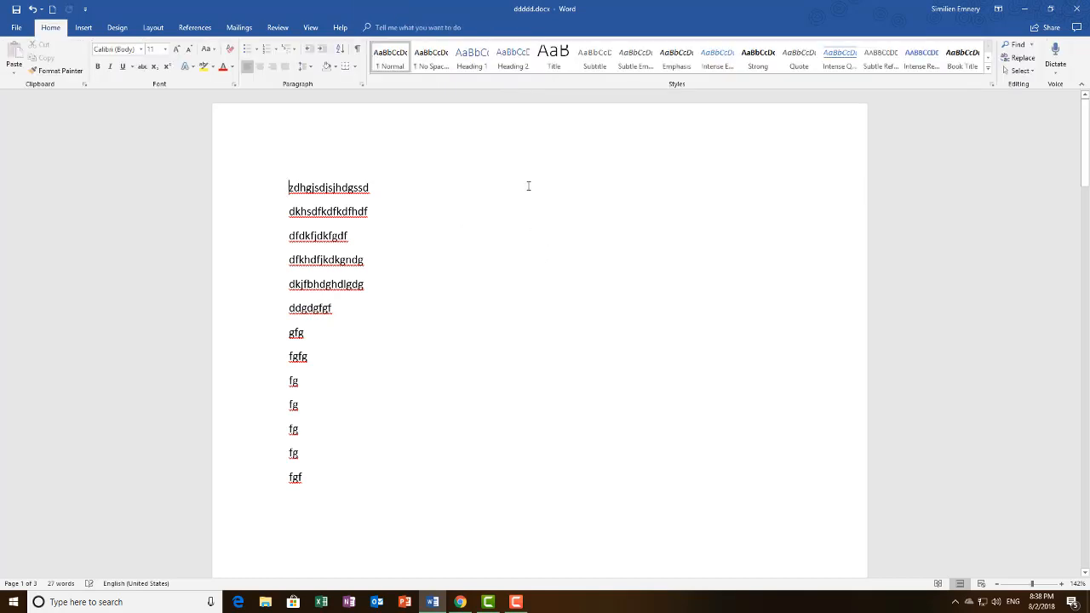
- Draw a rounded rectangle about 2.99" high and 4.82" wide beside the text
click(88, 28)
click(173, 63)
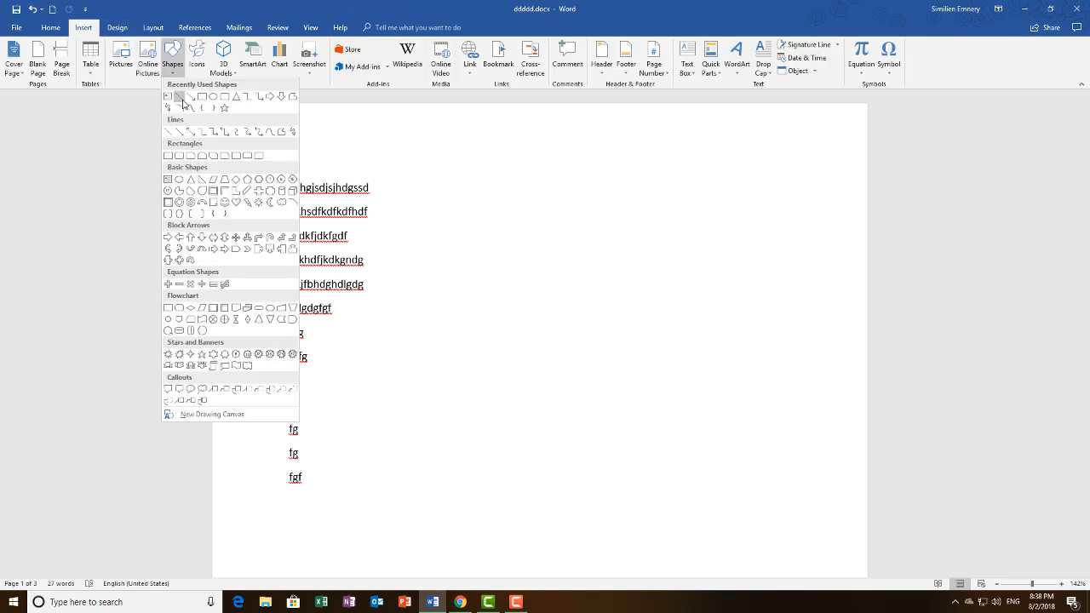
click(180, 157)
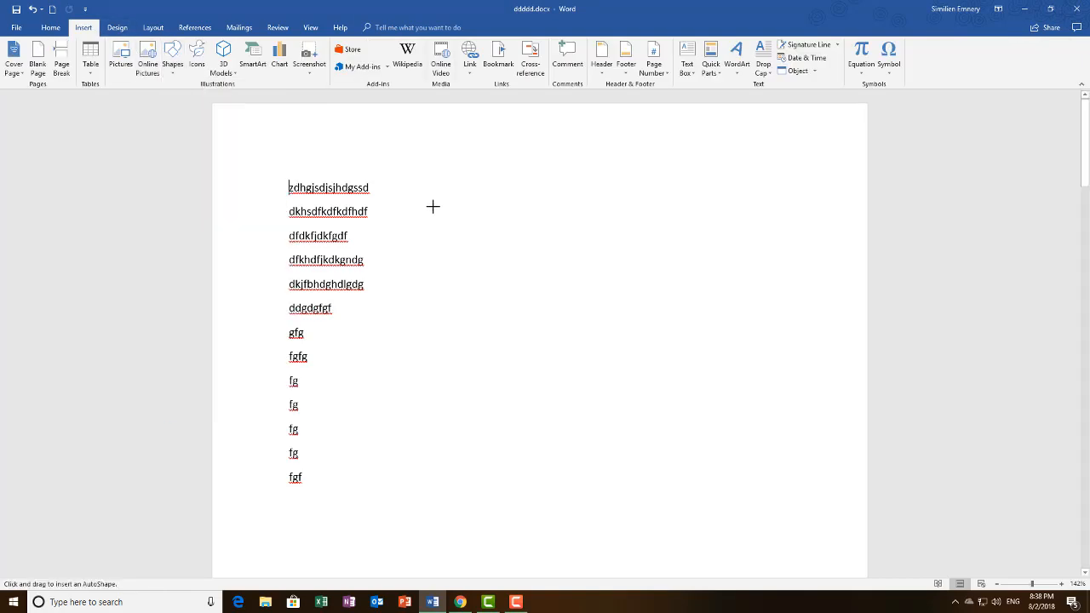
mouse_move(419, 169)
mouse_down()
mouse_move(535, 260)
mouse_move(759, 340)
mouse_move(791, 399)
mouse_up()
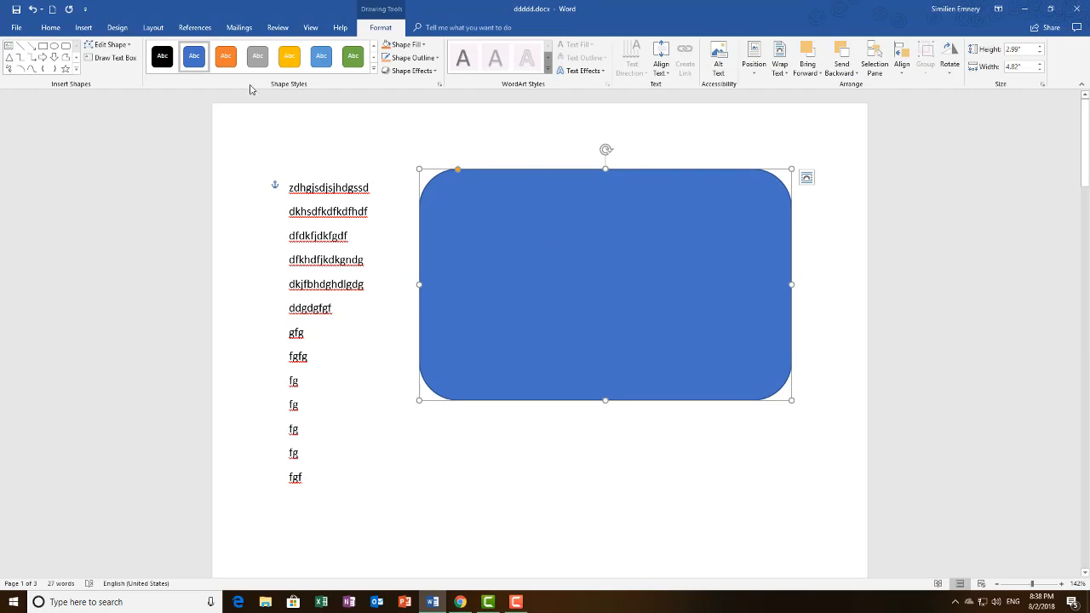
- Browse the theme styles for the rounded rectangle without applying one, and set its fill to No Fill
click(373, 69)
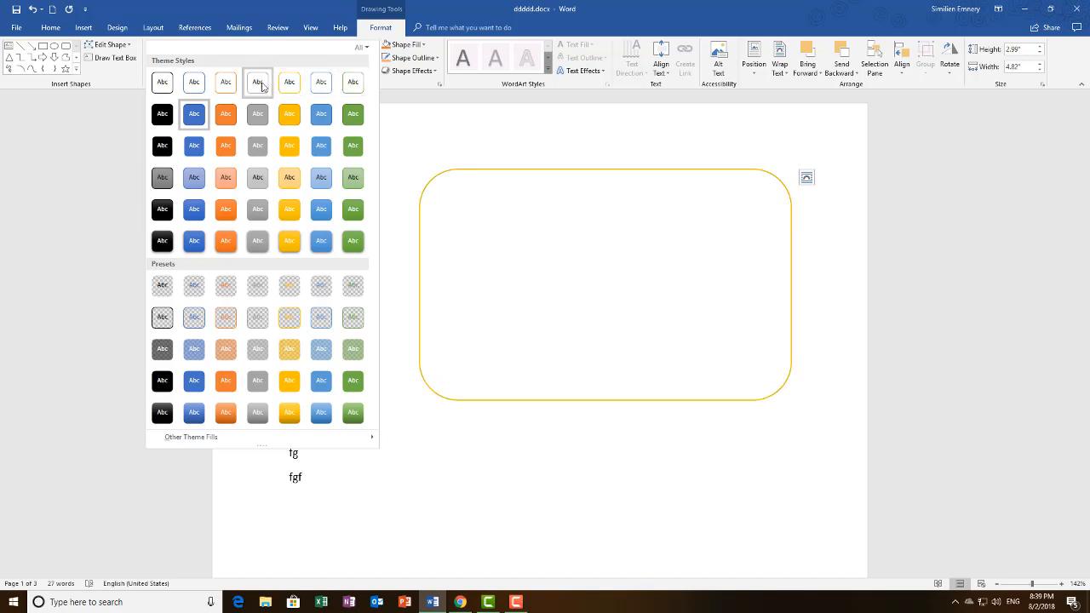
click(628, 514)
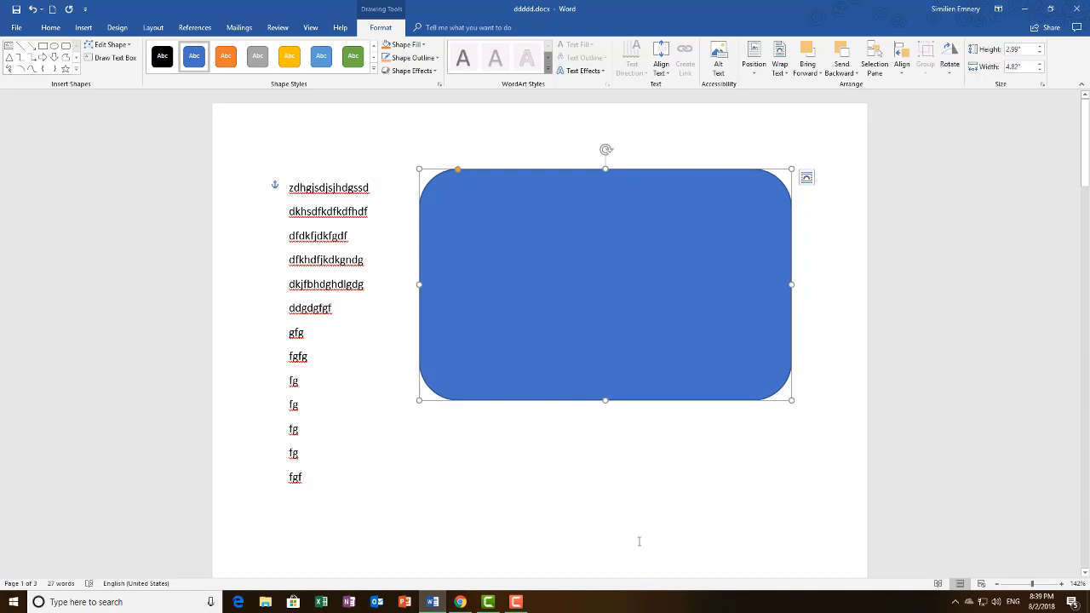
click(424, 46)
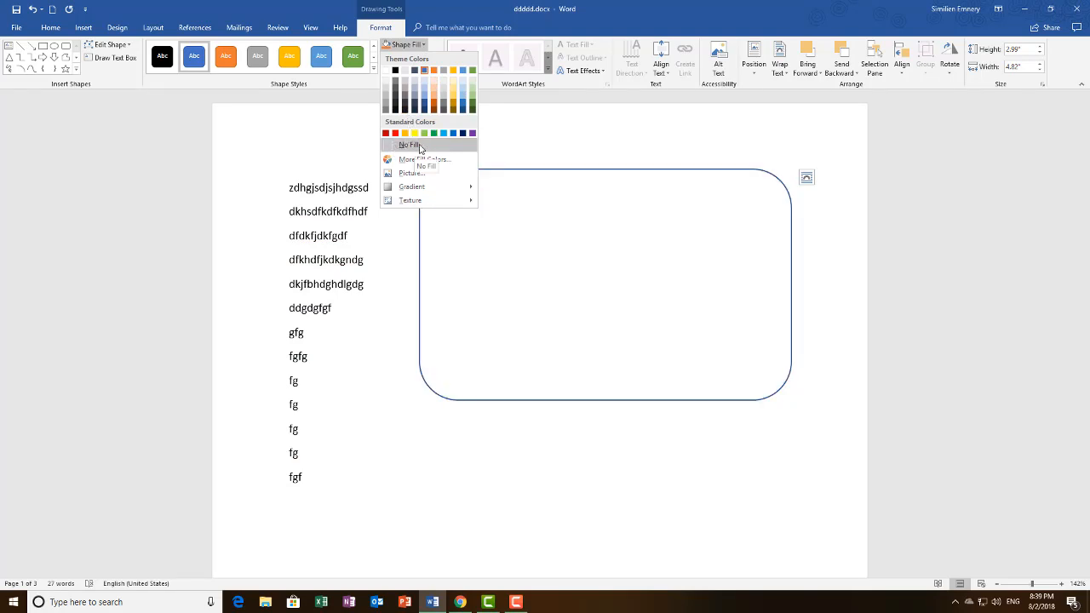
click(420, 148)
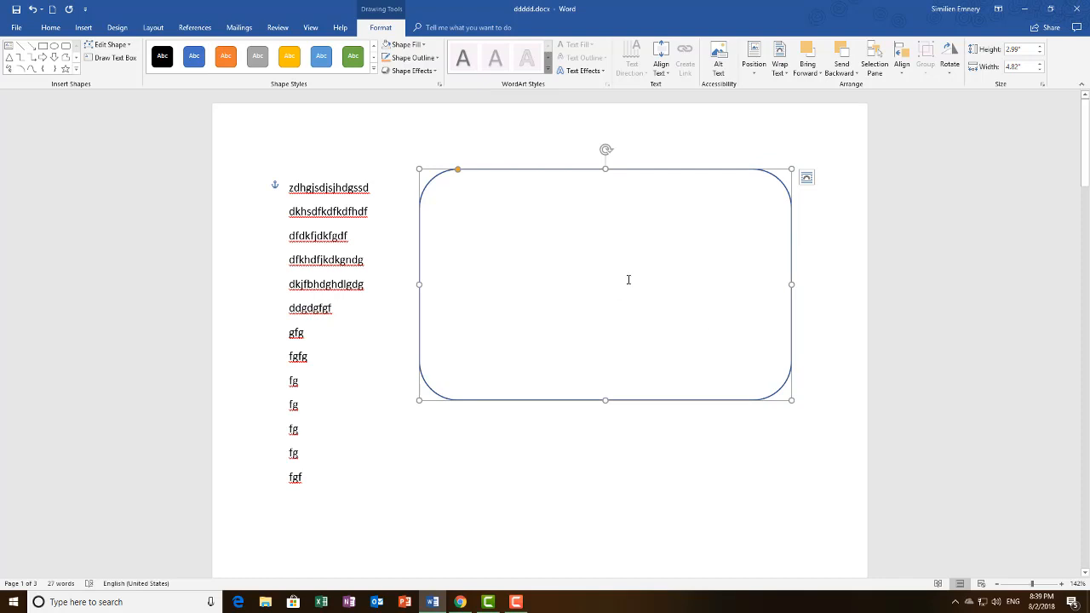
- Apply a gradient fill to the rounded rectangle and reduce its gradient stops to three, with the middle one at 62%
click(423, 45)
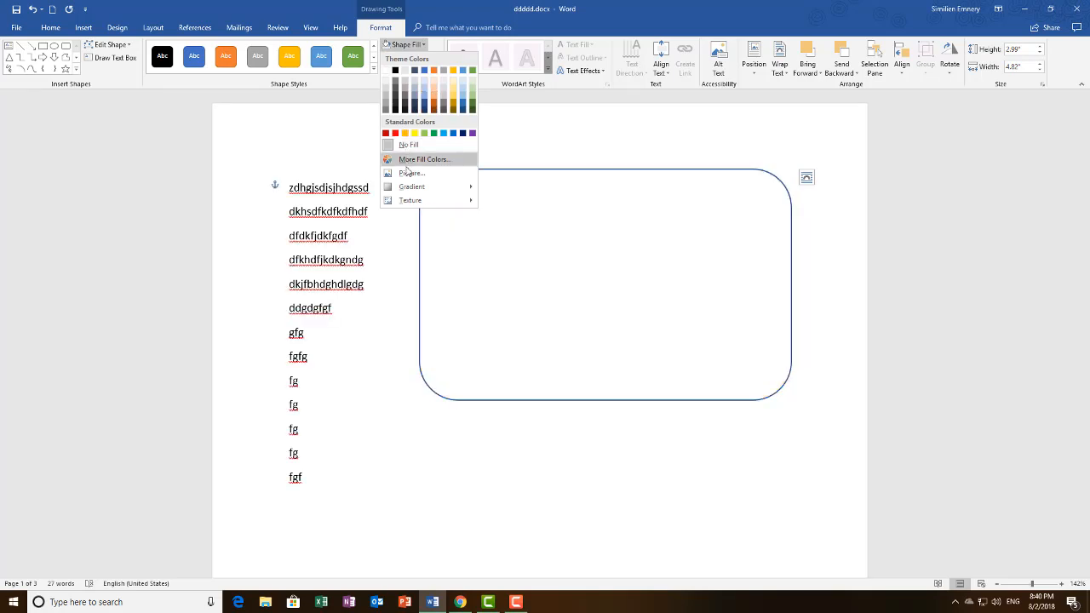
mouse_move(405, 191)
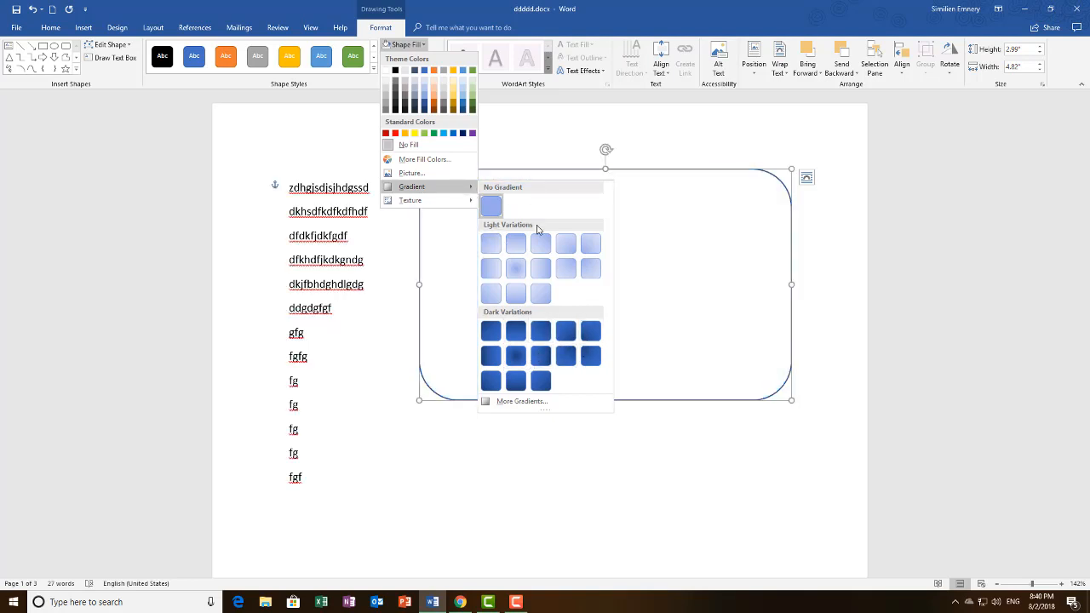
click(523, 402)
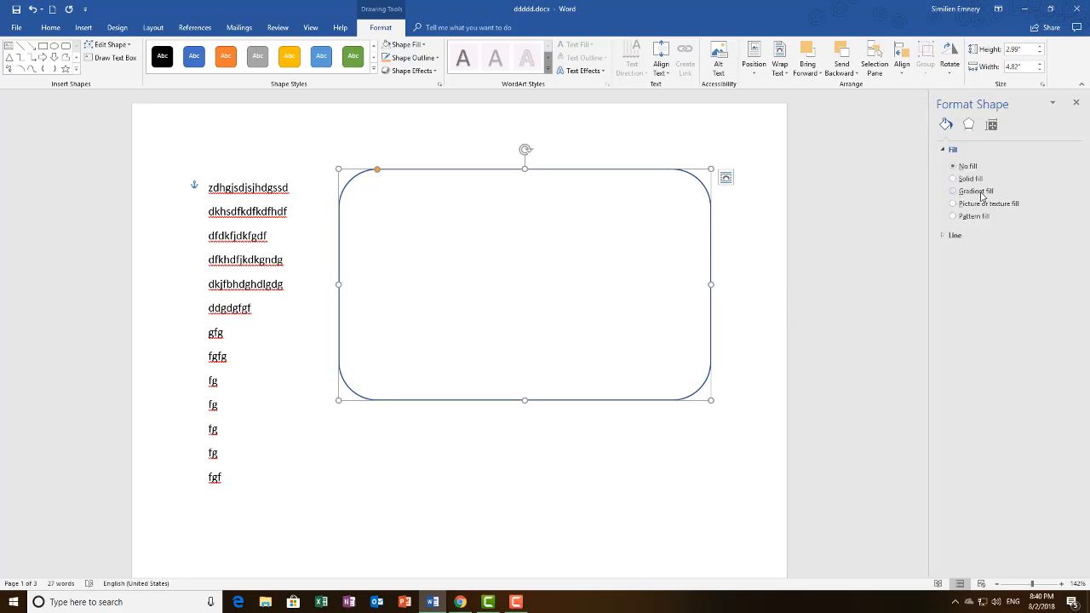
click(954, 191)
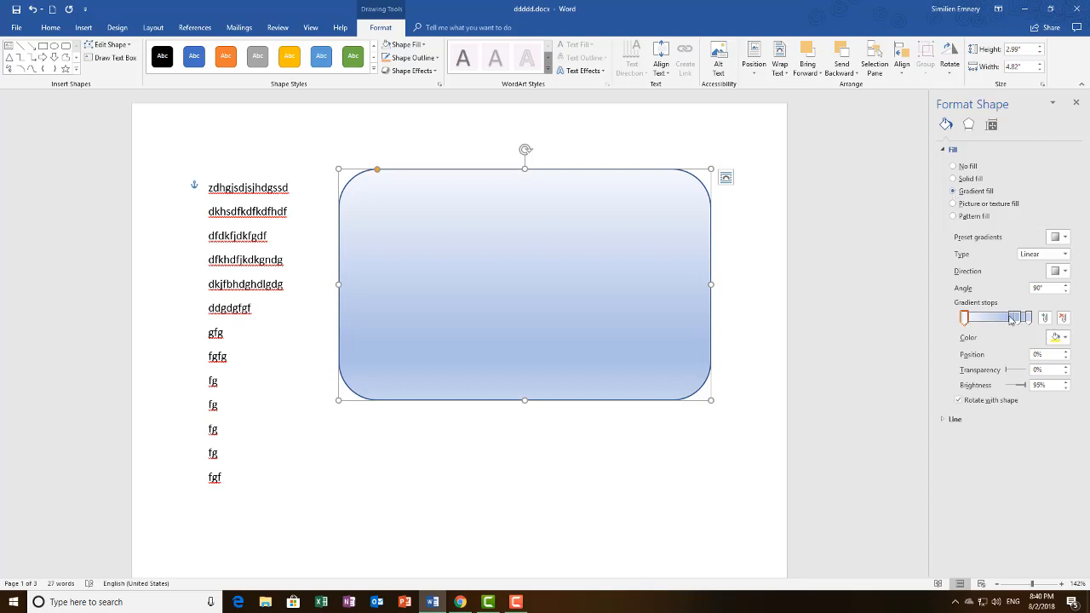
mouse_move(1011, 319)
mouse_down()
mouse_move(972, 320)
mouse_move(1016, 327)
mouse_up()
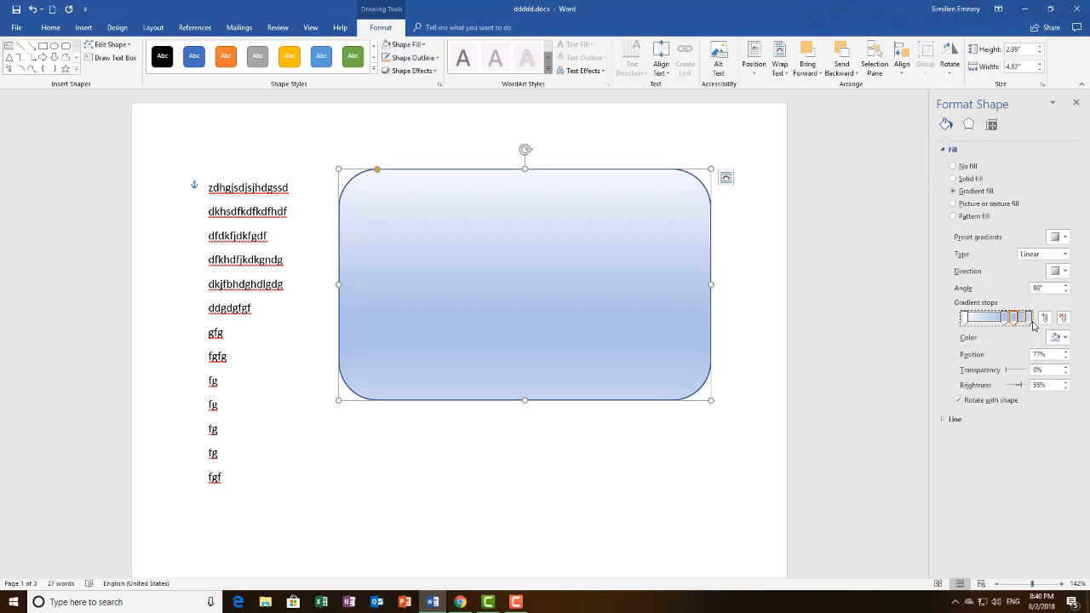
click(1057, 317)
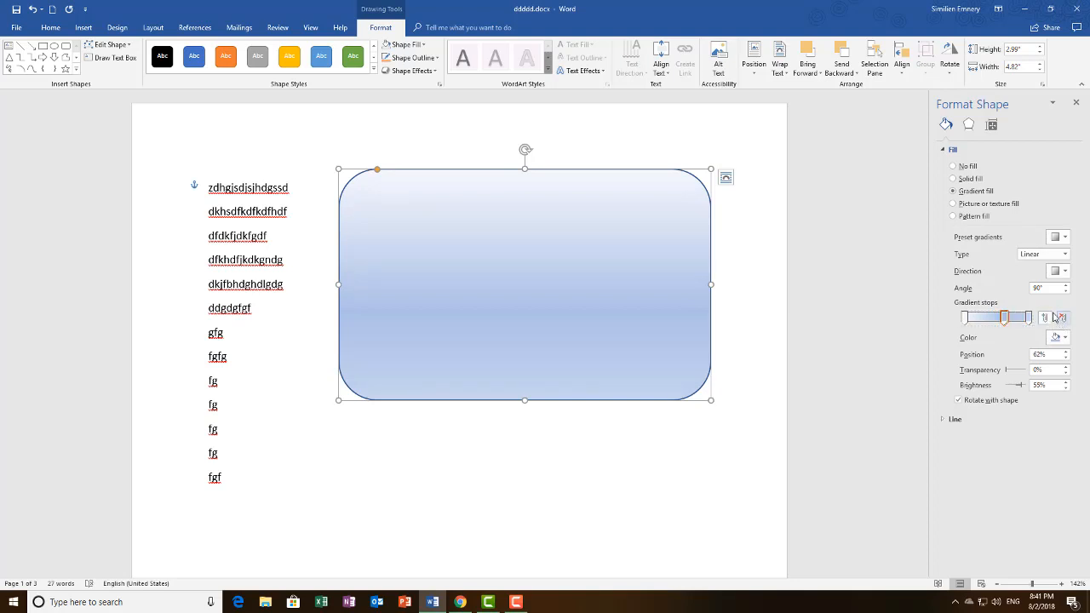
- Apply the orange radial preset gradient to the rounded rectangle and move its middle gradient stop to 64%
click(1065, 238)
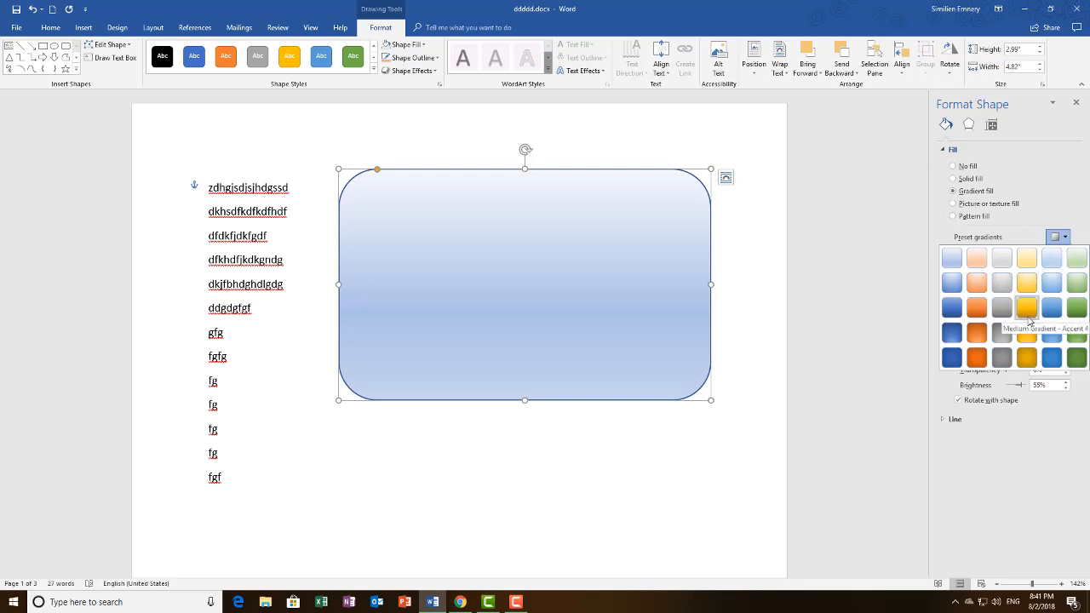
click(976, 339)
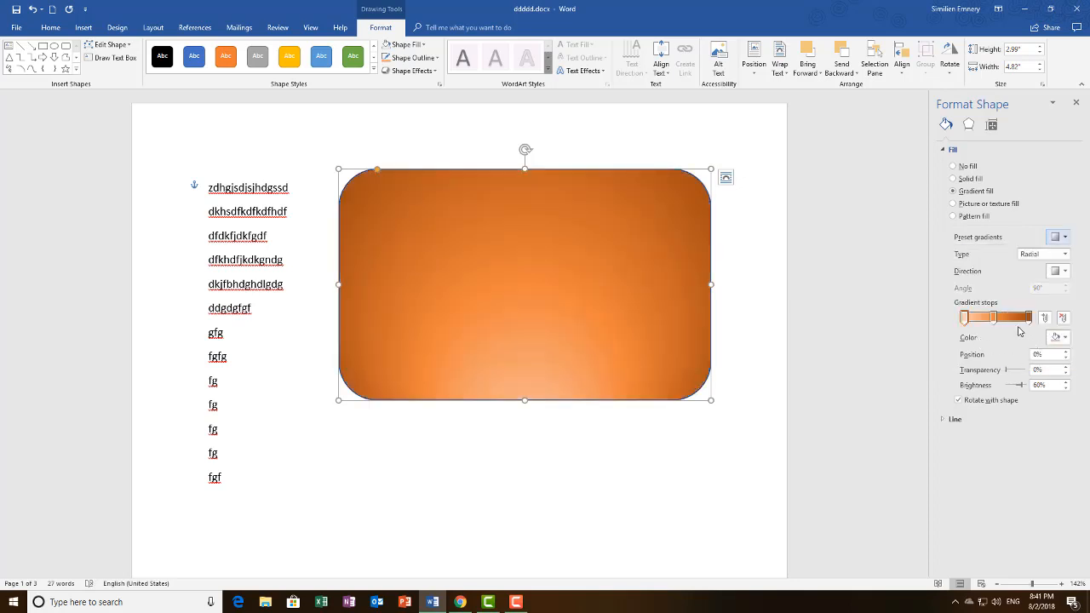
mouse_move(993, 318)
mouse_down()
mouse_move(987, 327)
mouse_move(1001, 331)
mouse_move(977, 328)
mouse_move(1016, 327)
mouse_move(996, 327)
mouse_move(1007, 327)
mouse_up()
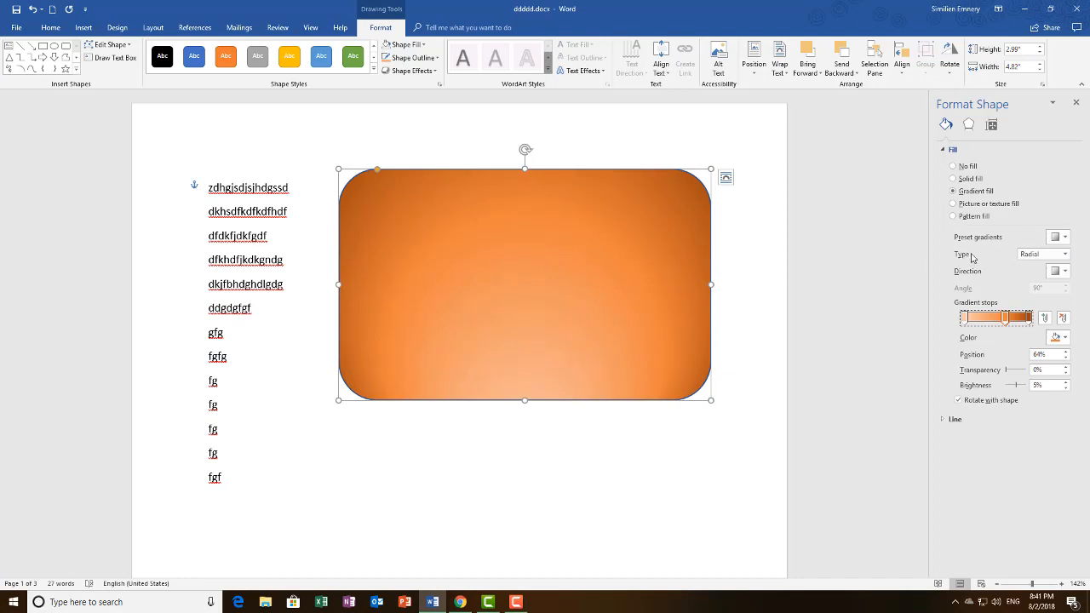
- Change the rounded rectangle's gradient type to Linear and move the middle gradient stop to 53%
click(1042, 254)
click(1033, 265)
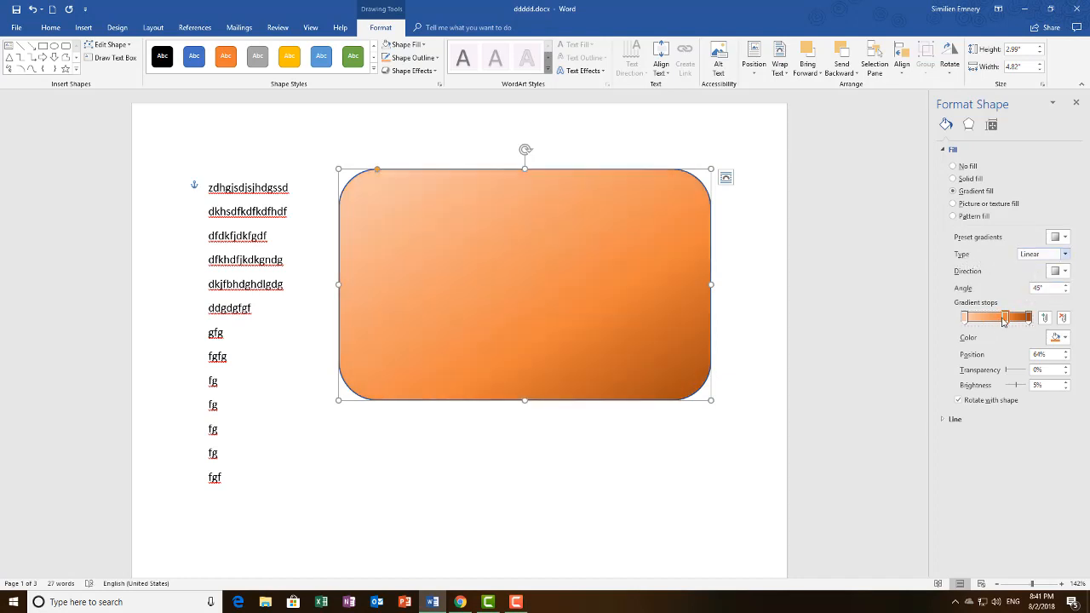
mouse_move(1007, 322)
mouse_down()
mouse_move(986, 318)
mouse_move(1017, 330)
mouse_move(999, 327)
mouse_up()
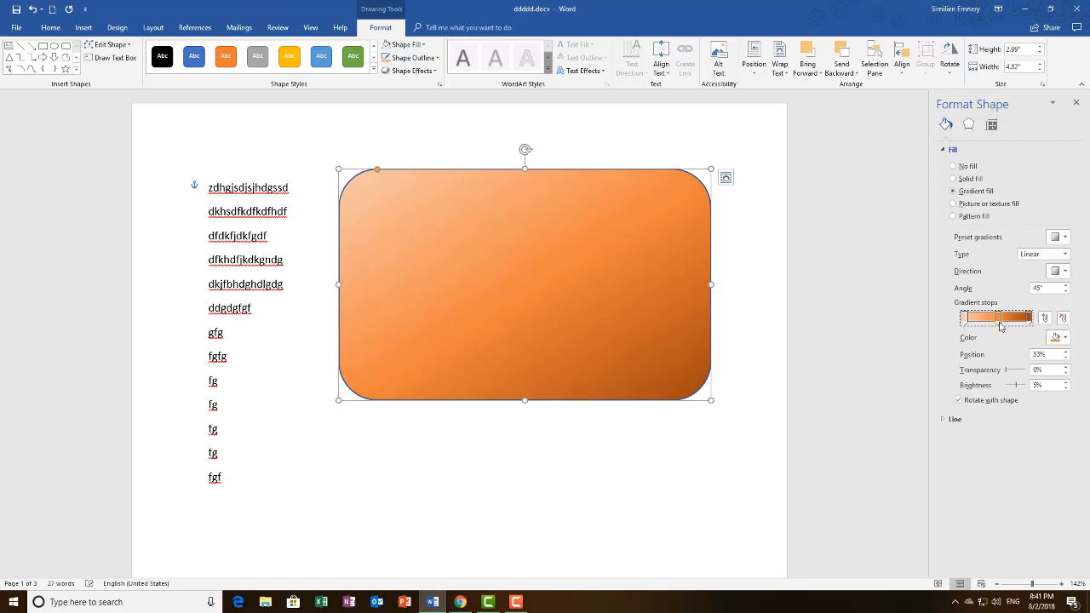
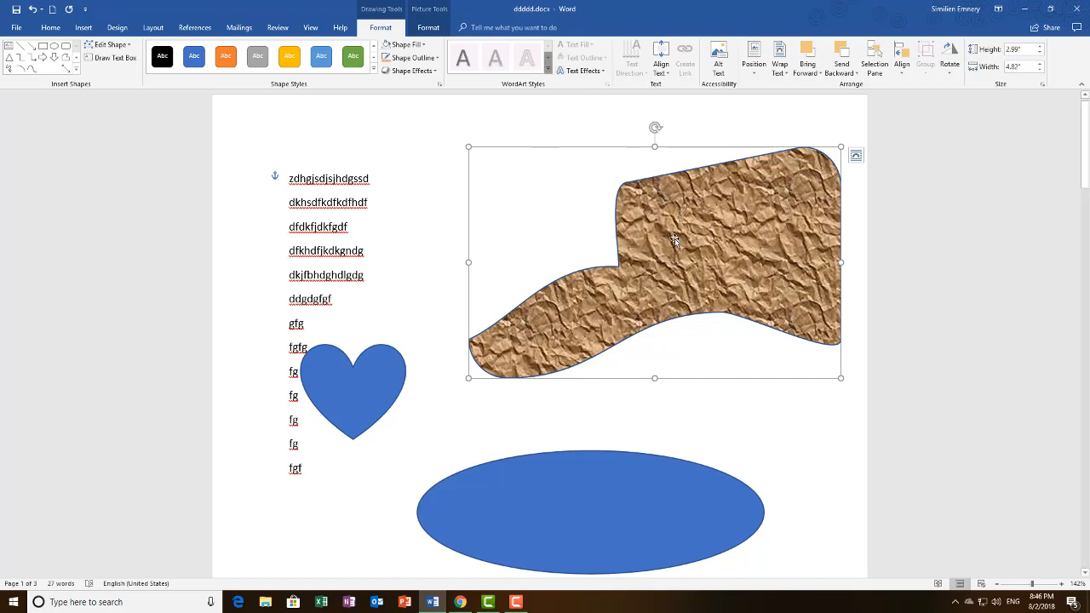
- Select the irregular crumpled-paper shape above the oval and align its text to the top
click(422, 153)
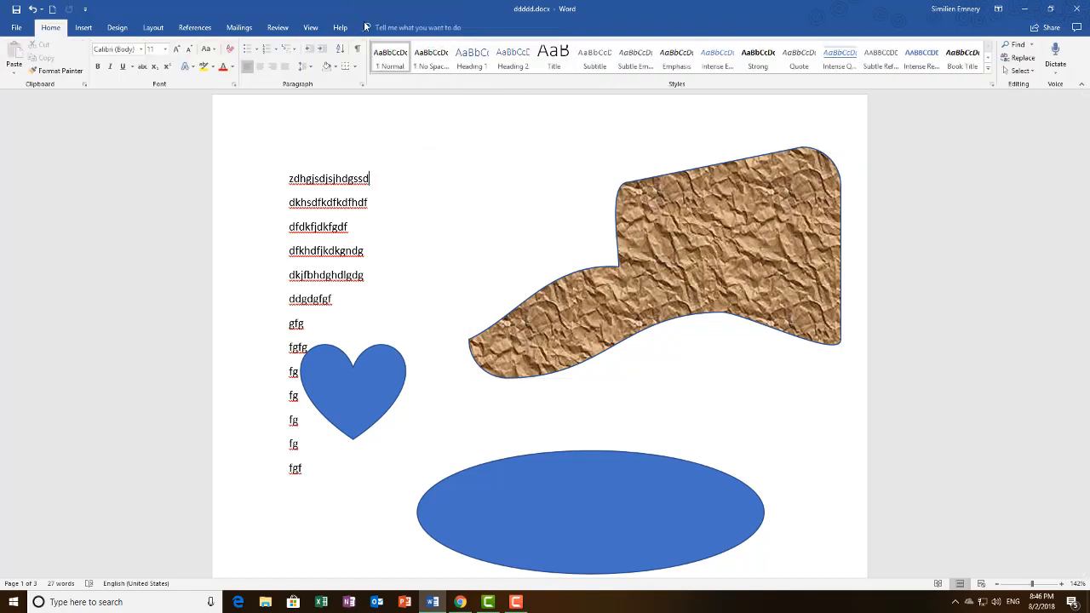
click(765, 235)
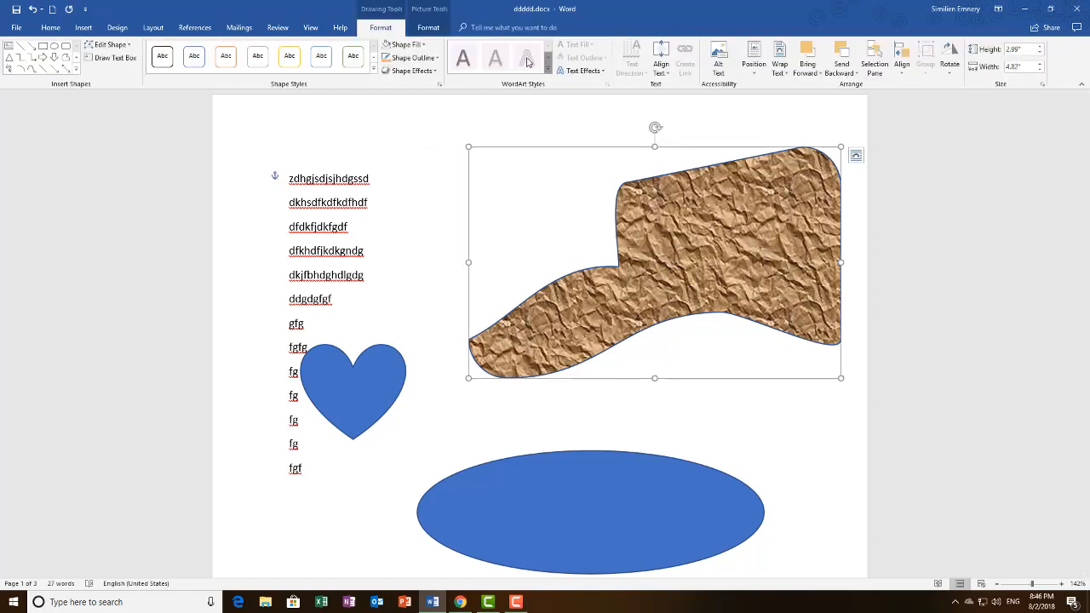
click(584, 73)
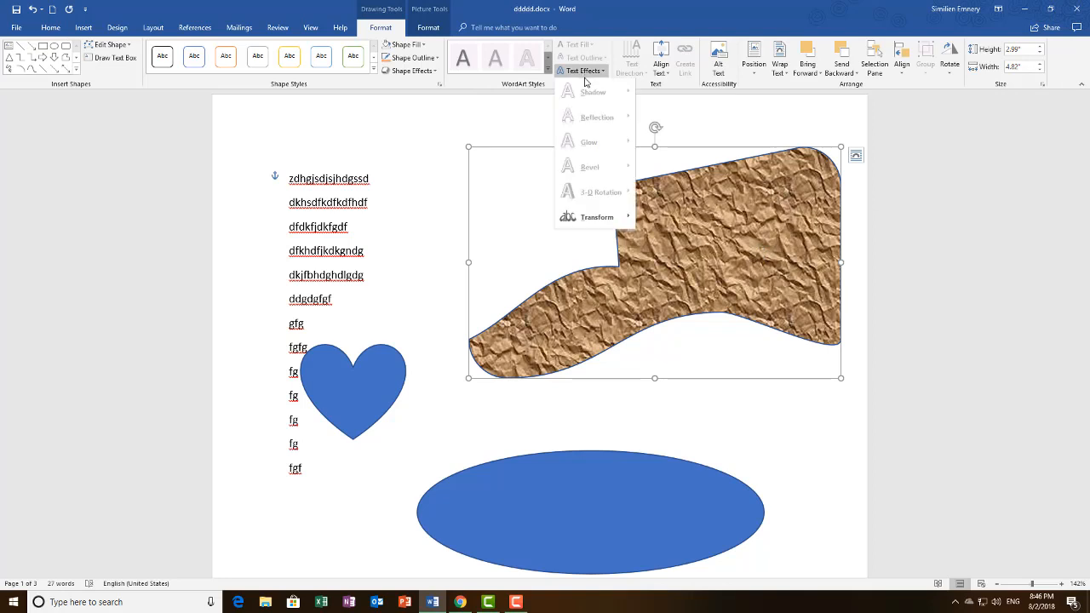
click(693, 112)
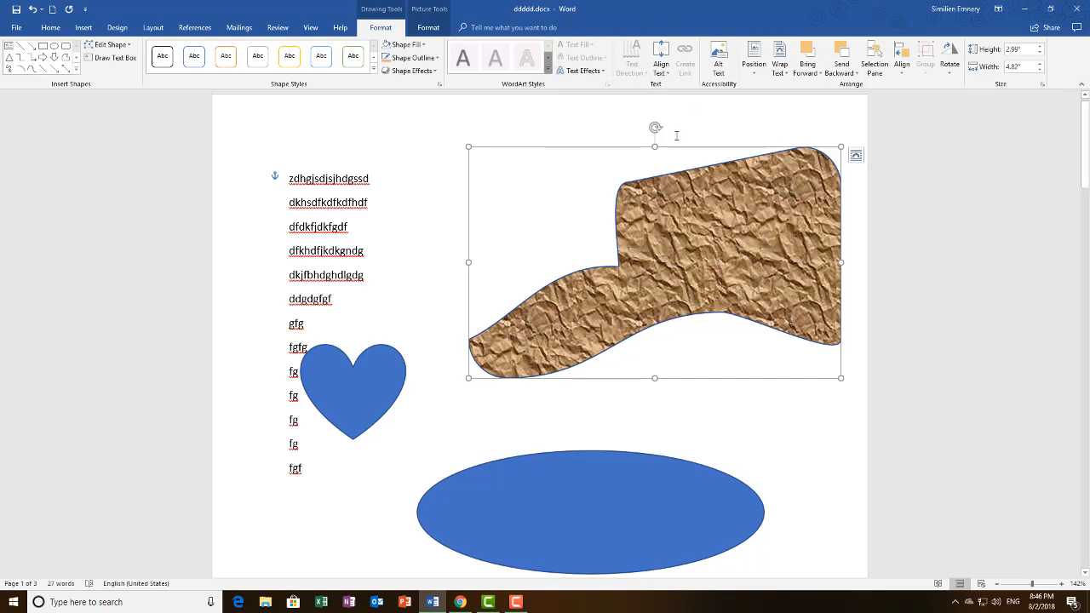
click(669, 76)
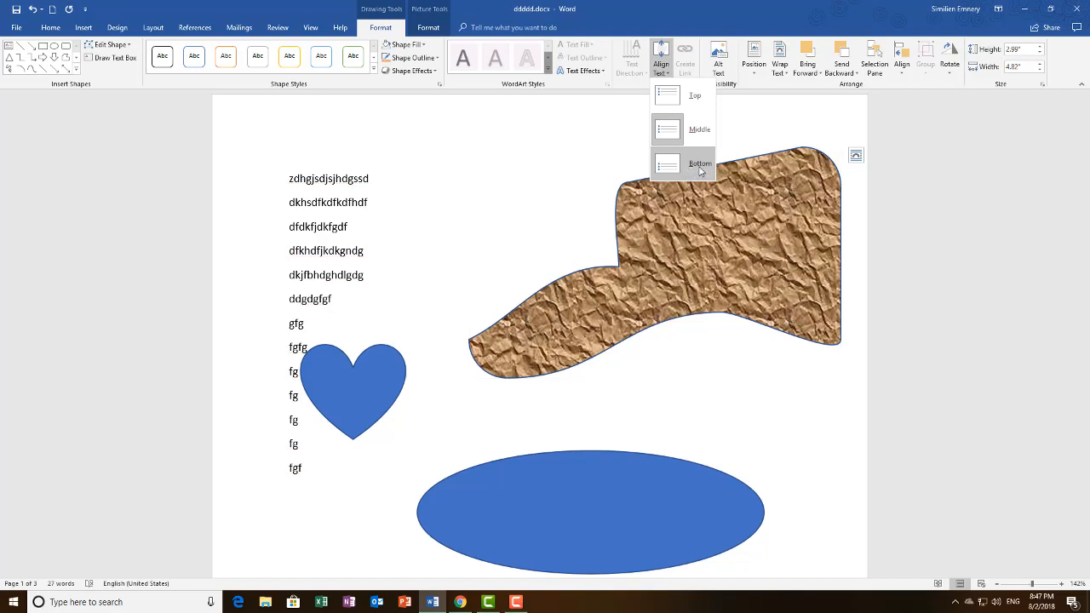
click(795, 123)
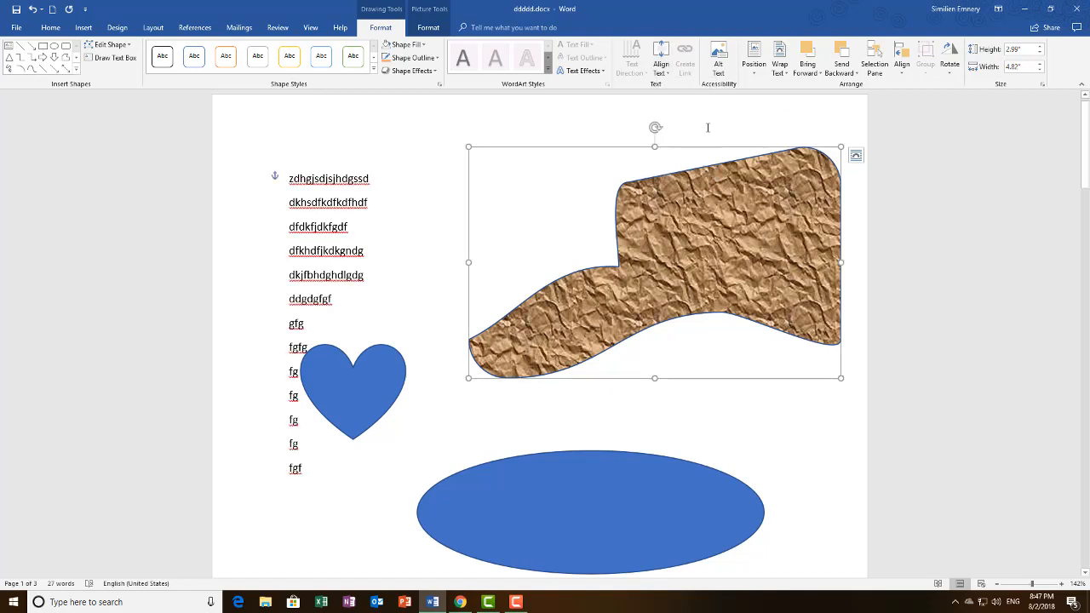
click(662, 68)
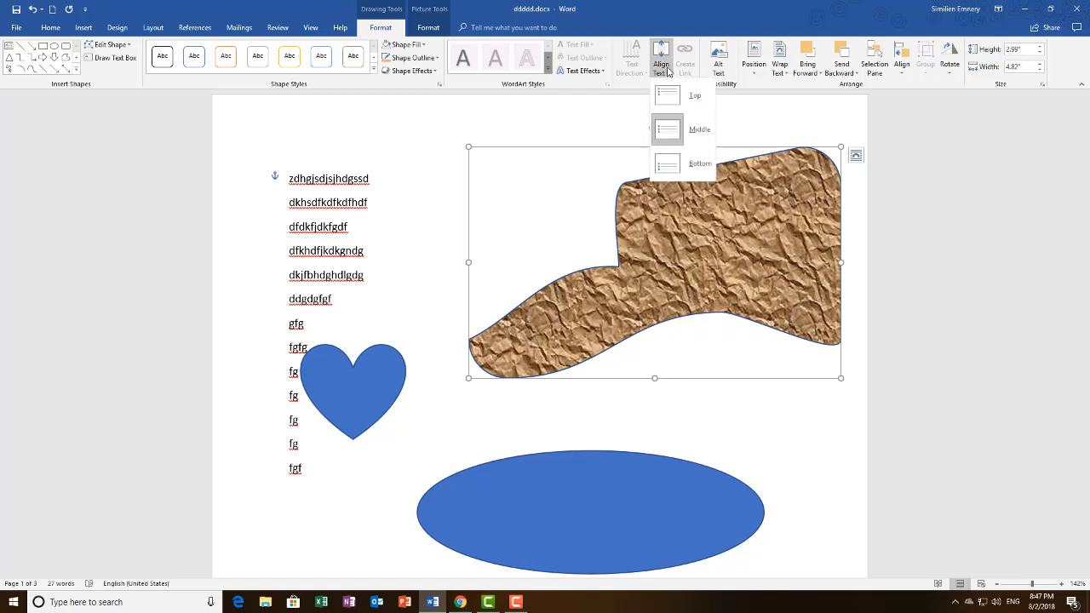
click(679, 101)
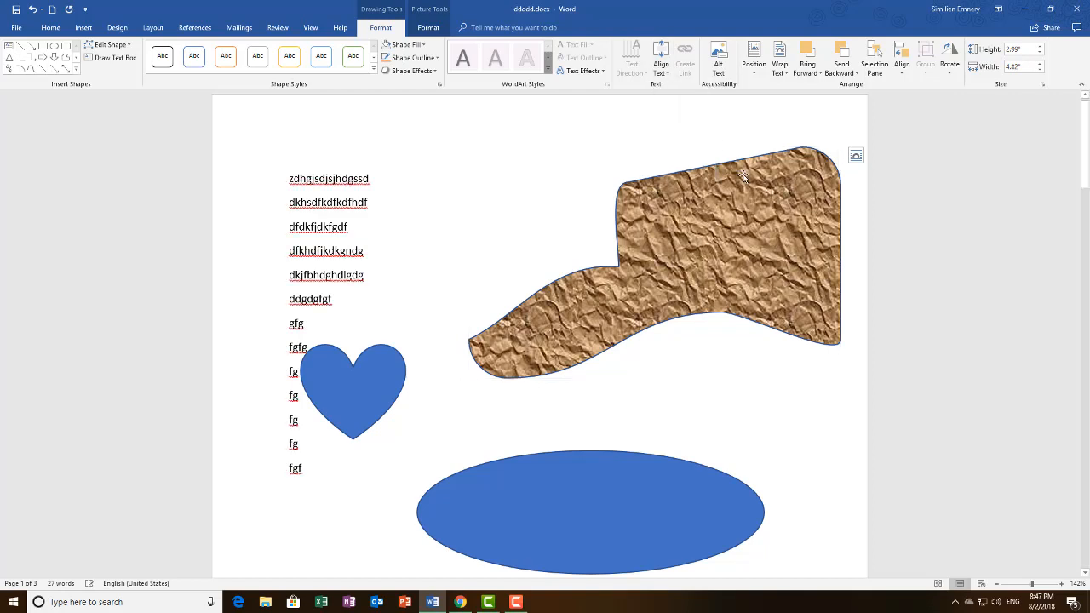
- Add a string of random letters as text inside the crumpled-paper shape and align it to the middle
right_click(667, 192)
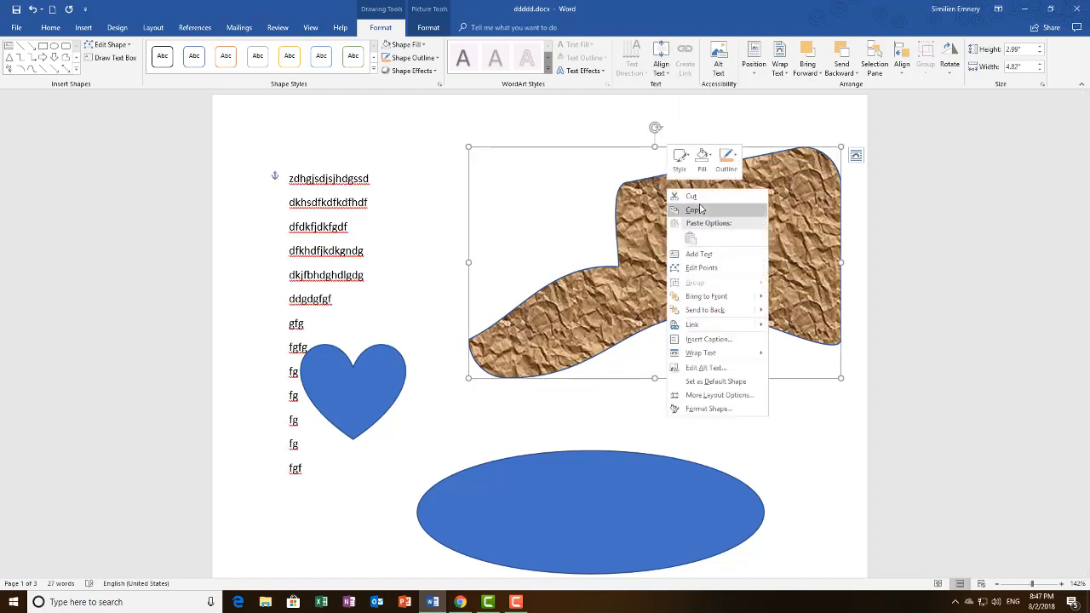
click(699, 254)
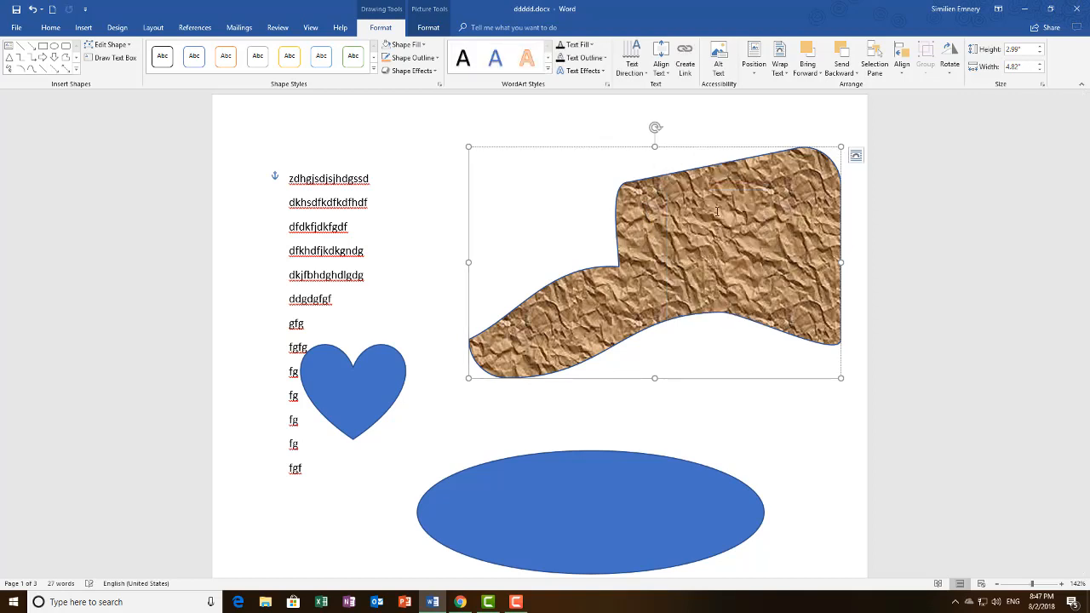
text(jncjvbcjkvncjkncjvbxcbxjcnvcjhvchjxvcjxhcv)
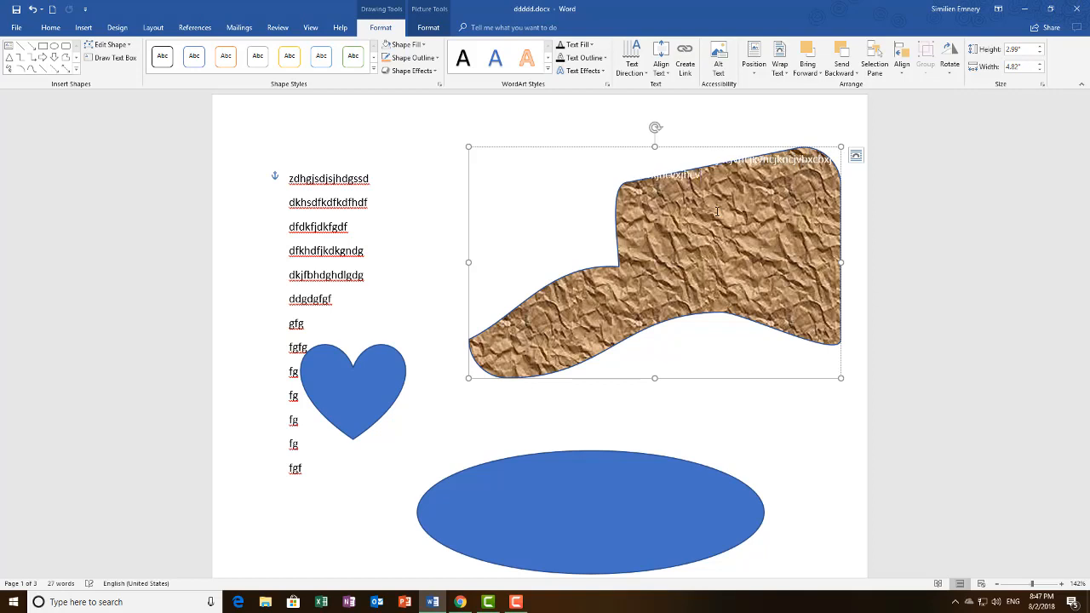
text(xjhcjxc)
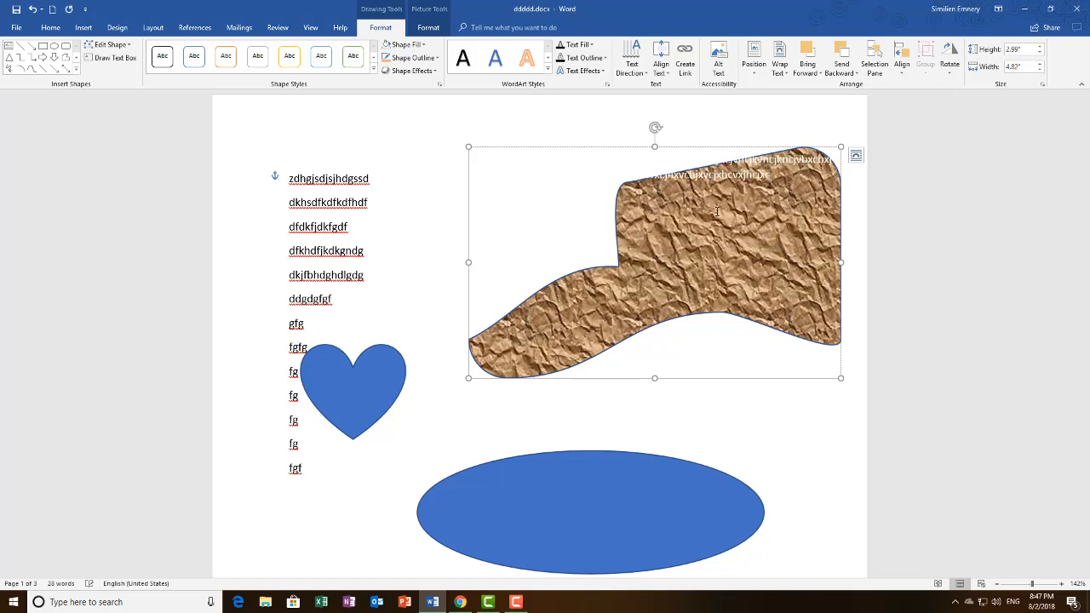
click(660, 59)
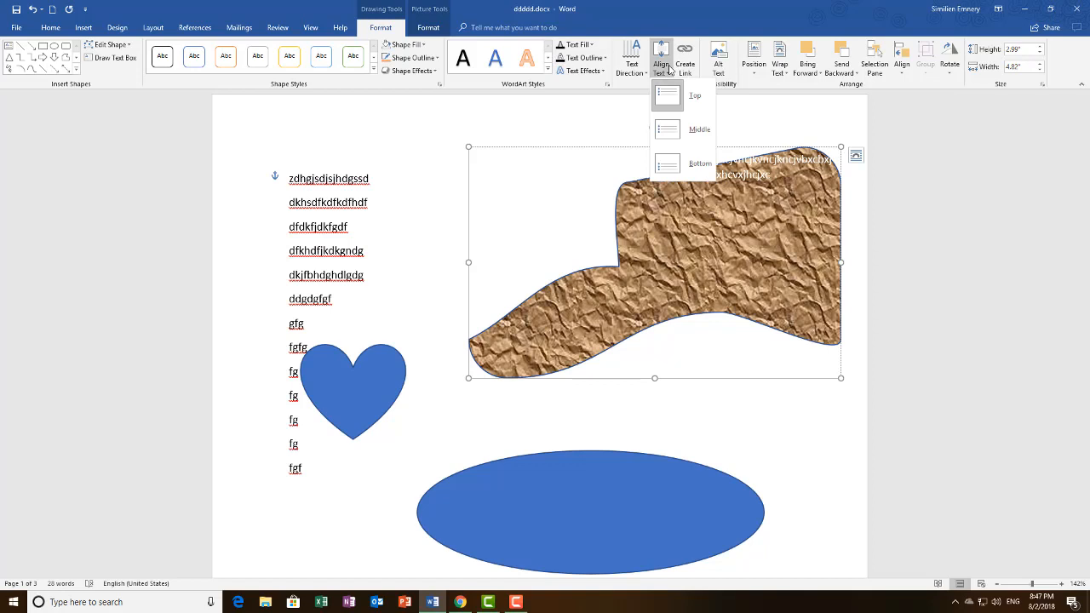
click(692, 130)
- Select all the text inside the crumpled-paper shape, colour it red and enlarge its font by four size increments
click(727, 230)
key(ctrl+a)
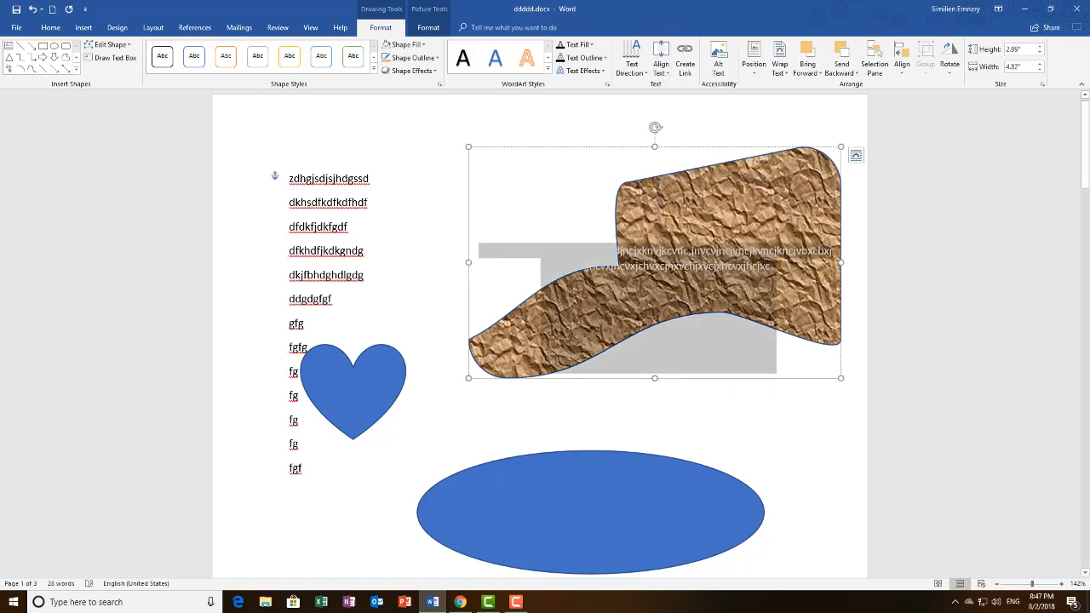
click(772, 267)
double_click(755, 263)
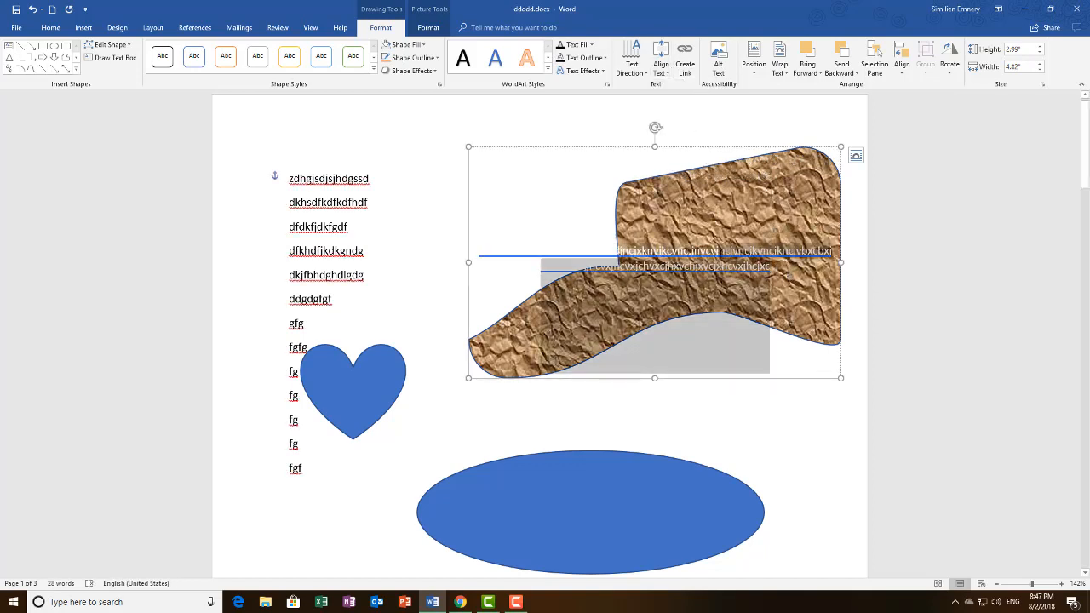
click(756, 263)
drag(769, 266, 608, 245)
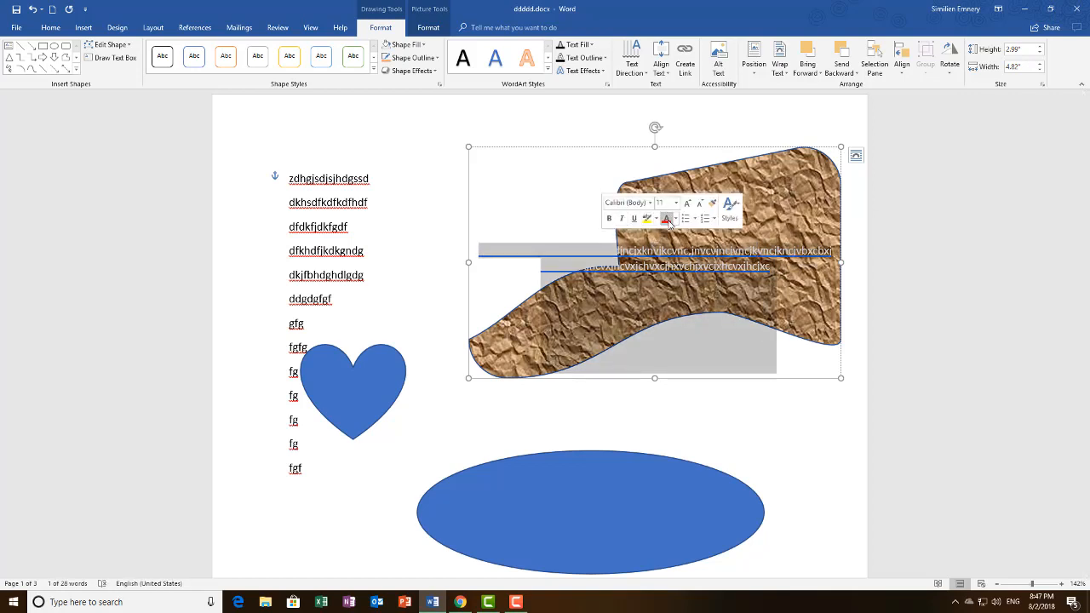
click(669, 219)
click(688, 204)
click(688, 203)
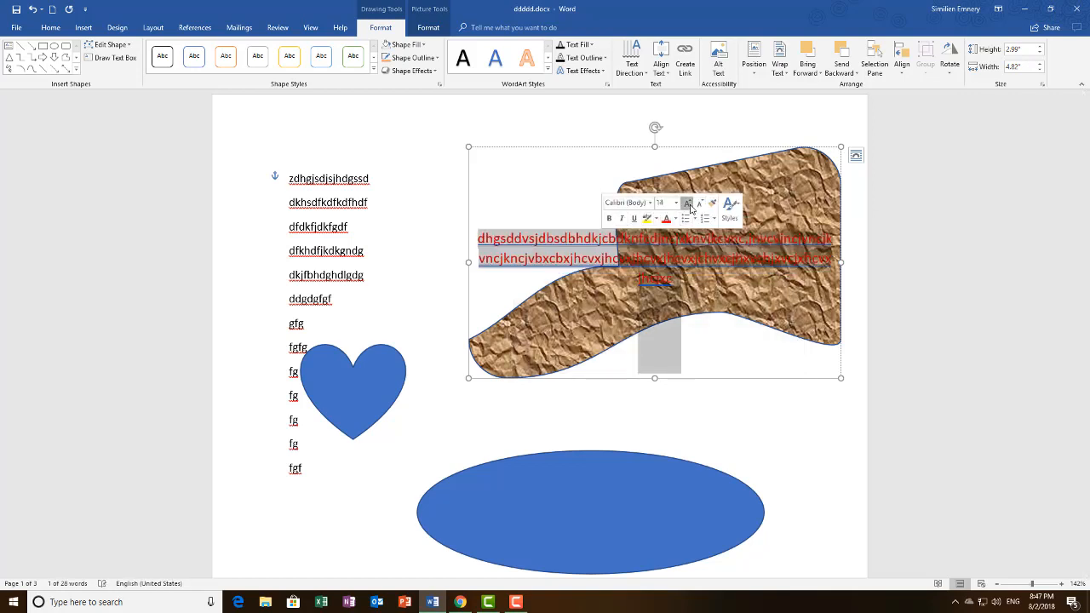
click(687, 204)
click(688, 203)
click(801, 292)
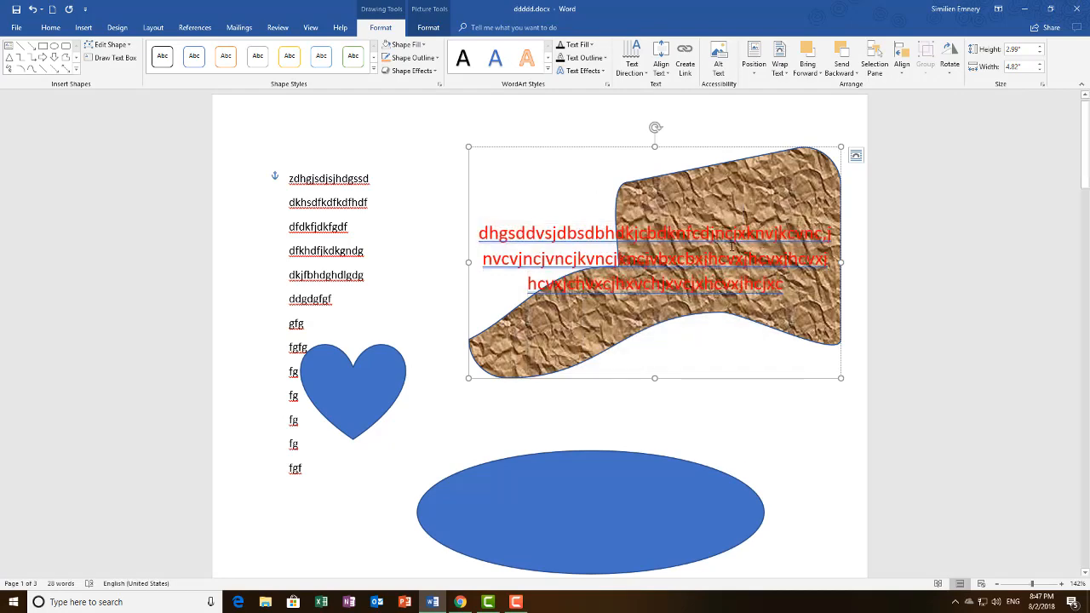
- Try the Top and Middle alignments on the crumpled-paper shape's text and settle on Bottom
click(660, 67)
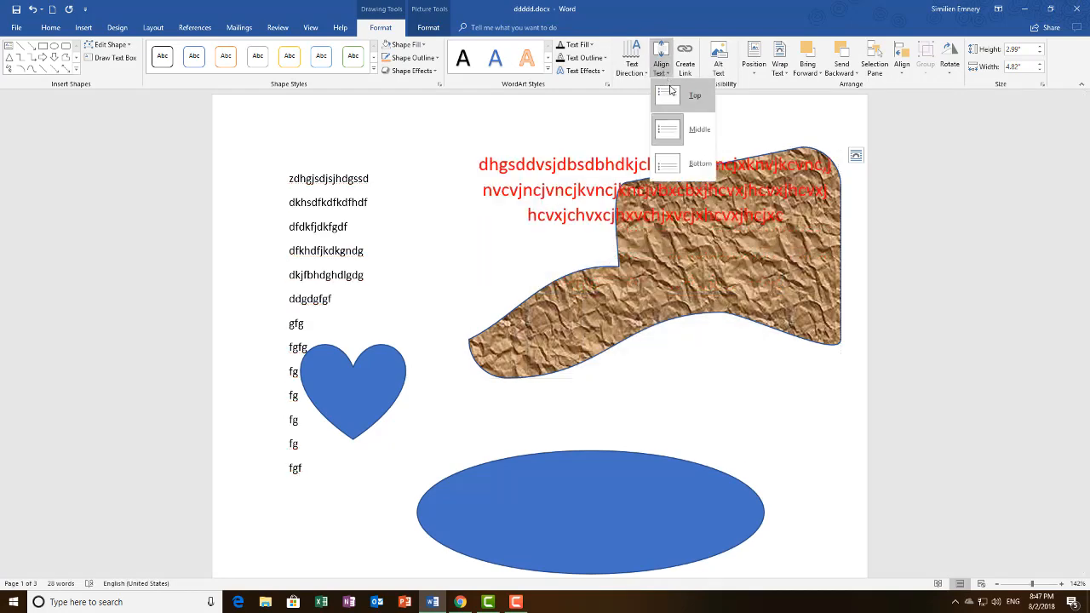
click(672, 92)
click(661, 66)
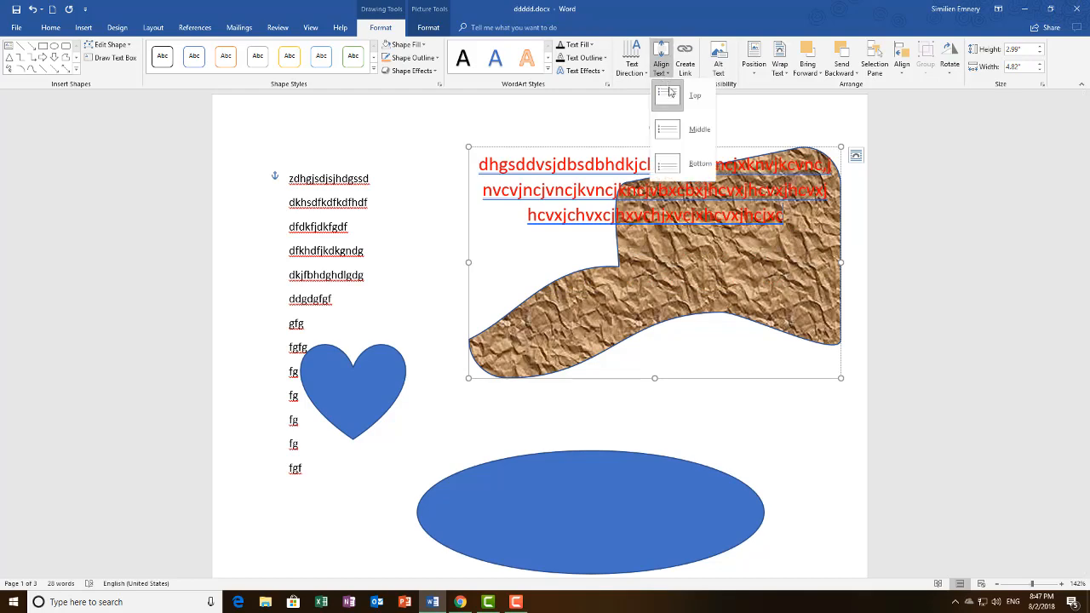
click(673, 124)
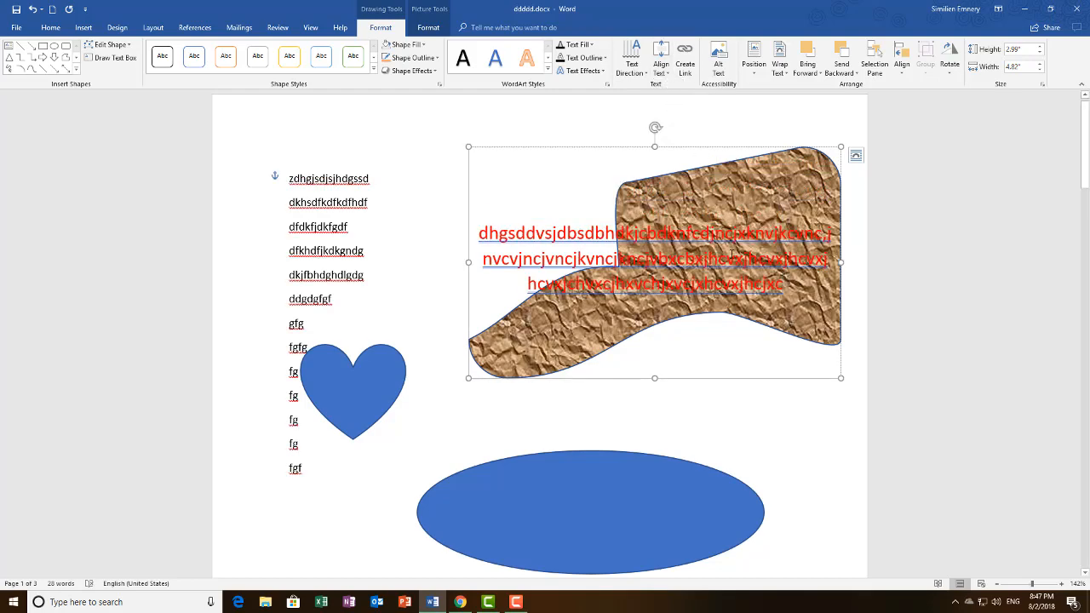
click(660, 67)
click(672, 155)
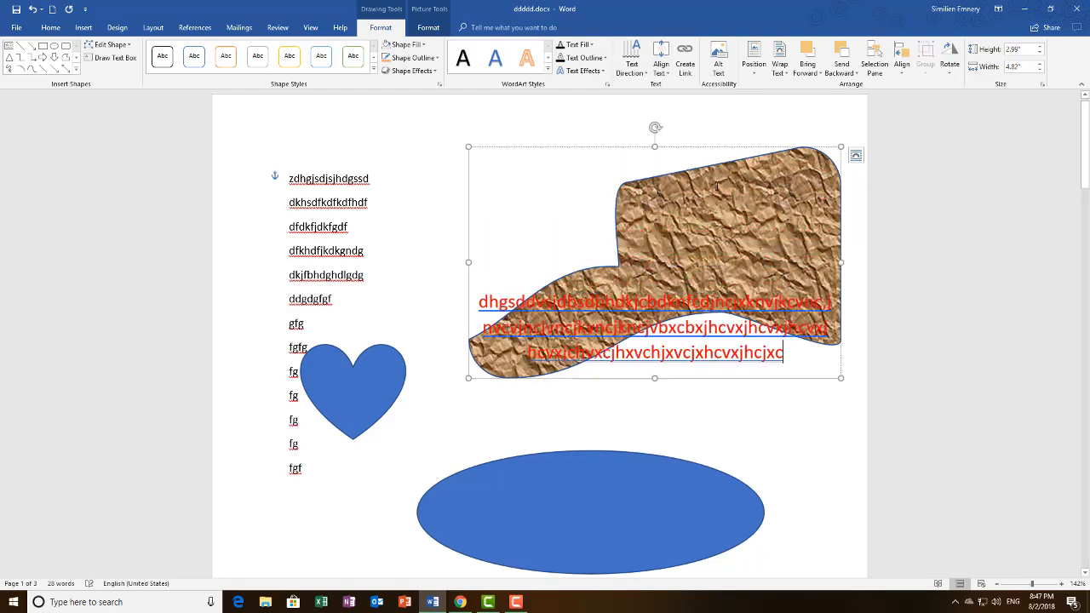
- Rotate the crumpled-paper shape's text 90°, change the direction to 270°, and review its alignment options without changing them
click(642, 71)
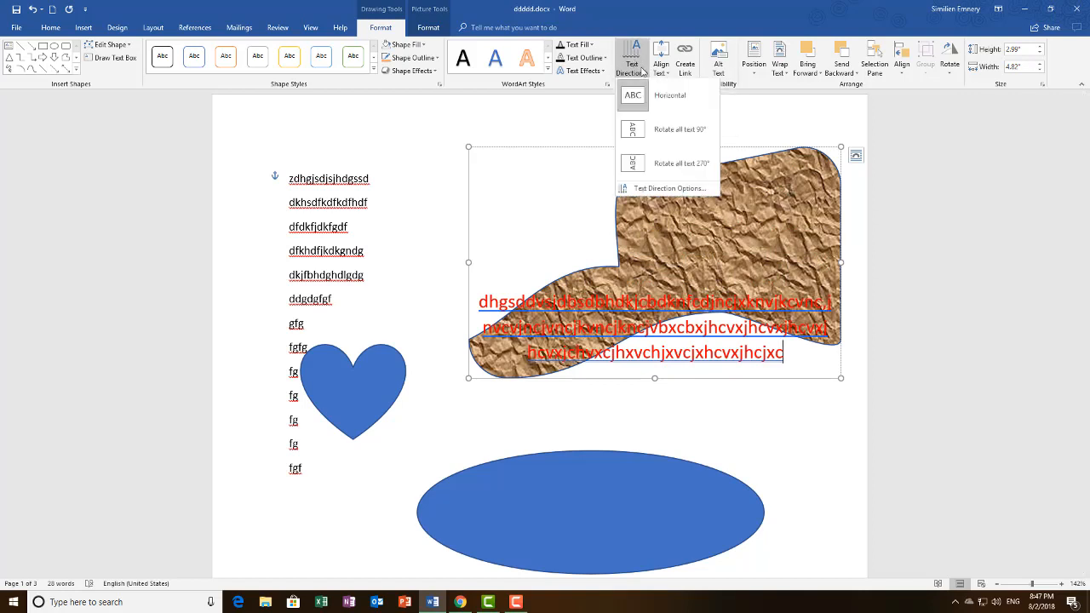
click(670, 131)
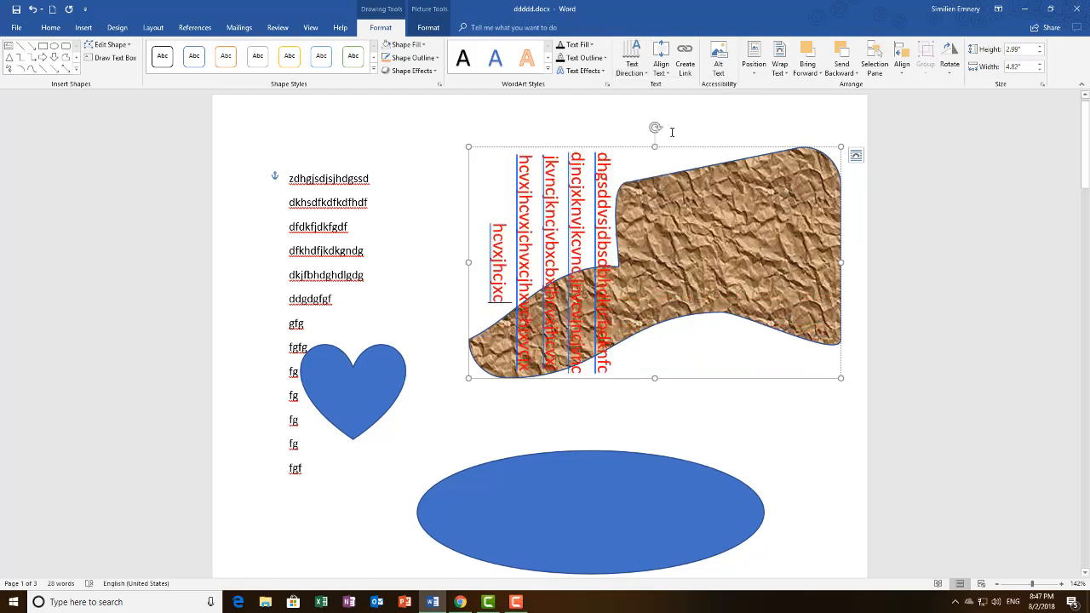
click(631, 64)
click(647, 177)
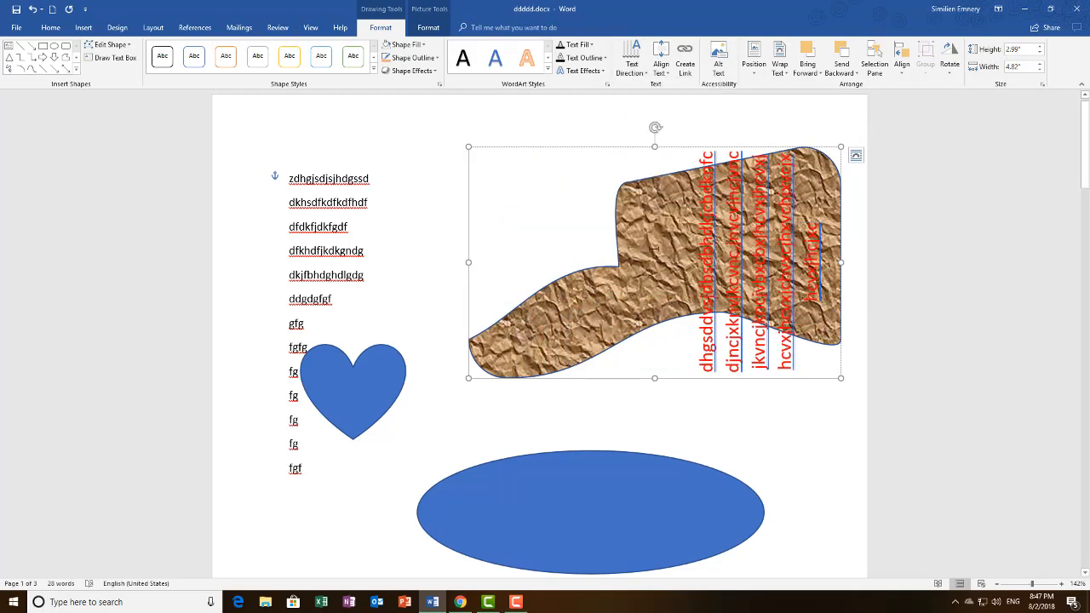
click(660, 61)
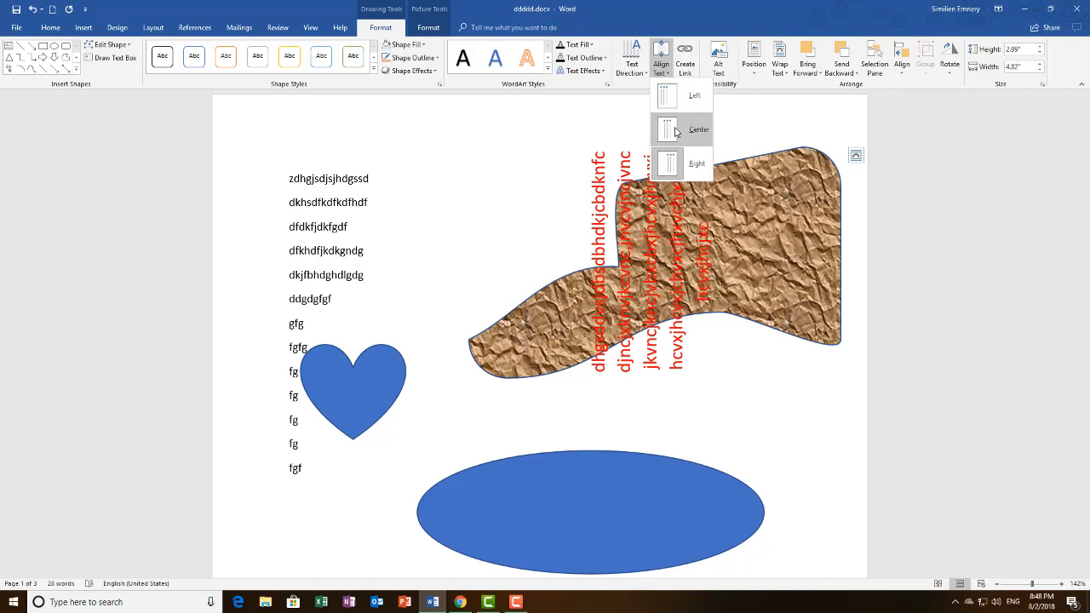
click(749, 120)
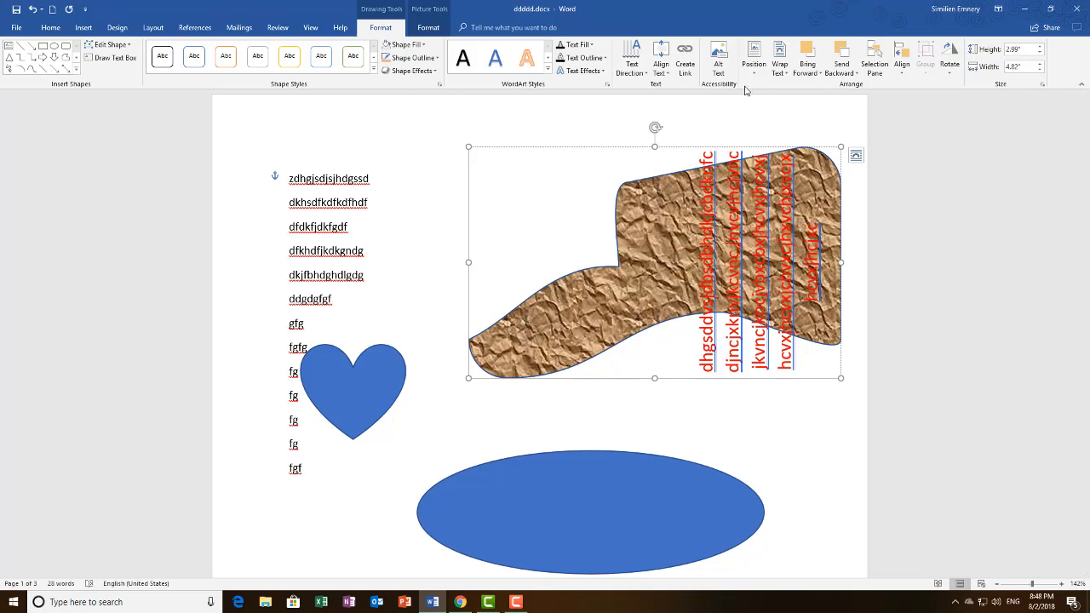
- Position the crumpled-paper shape at the top left of the page with text wrapping, and change that to the top right
click(753, 60)
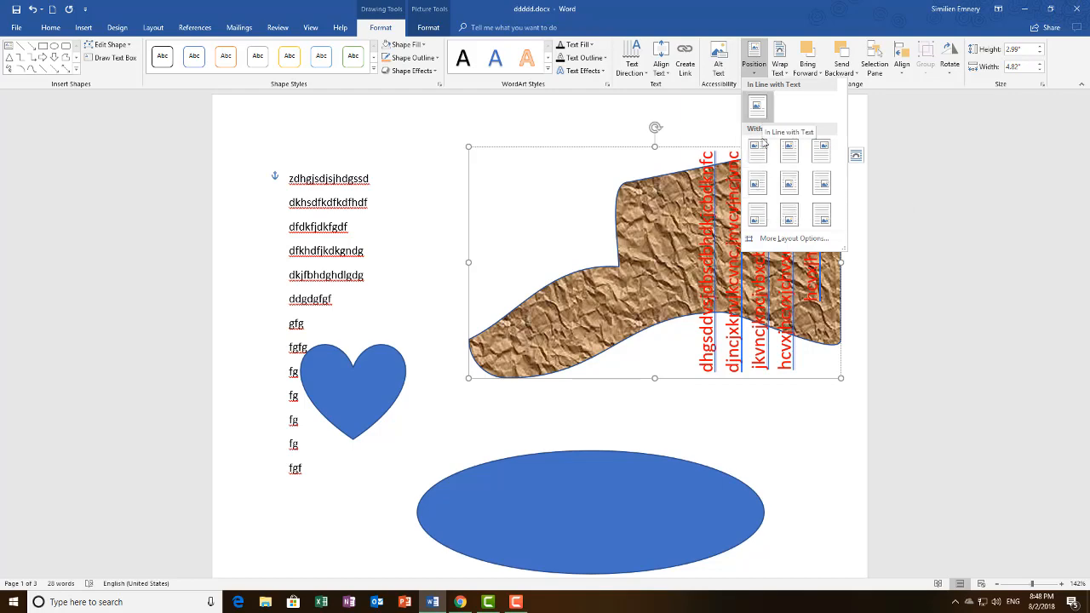
click(762, 154)
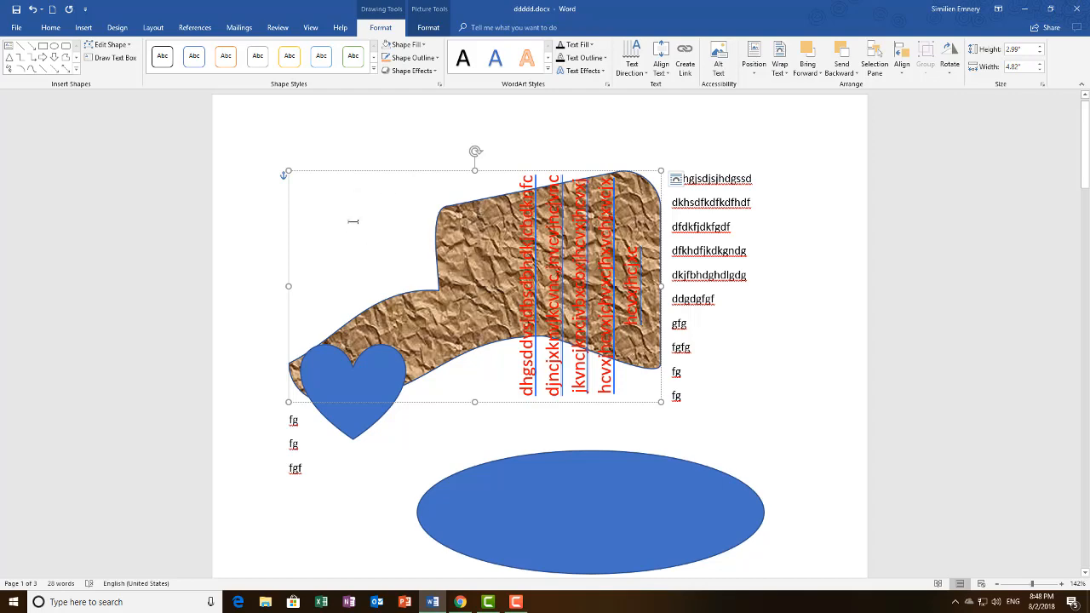
click(753, 61)
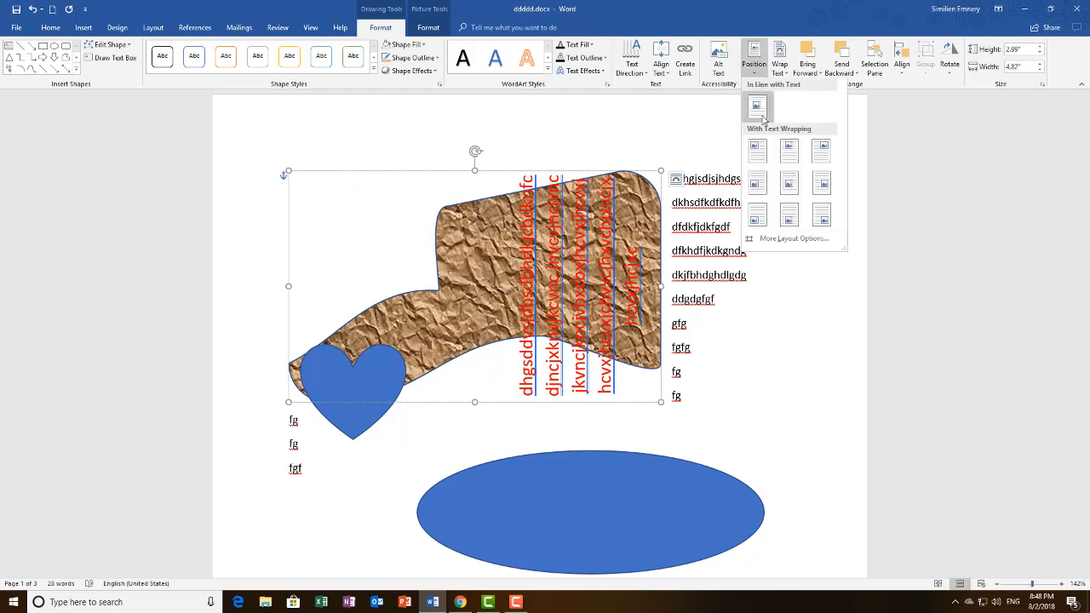
click(825, 152)
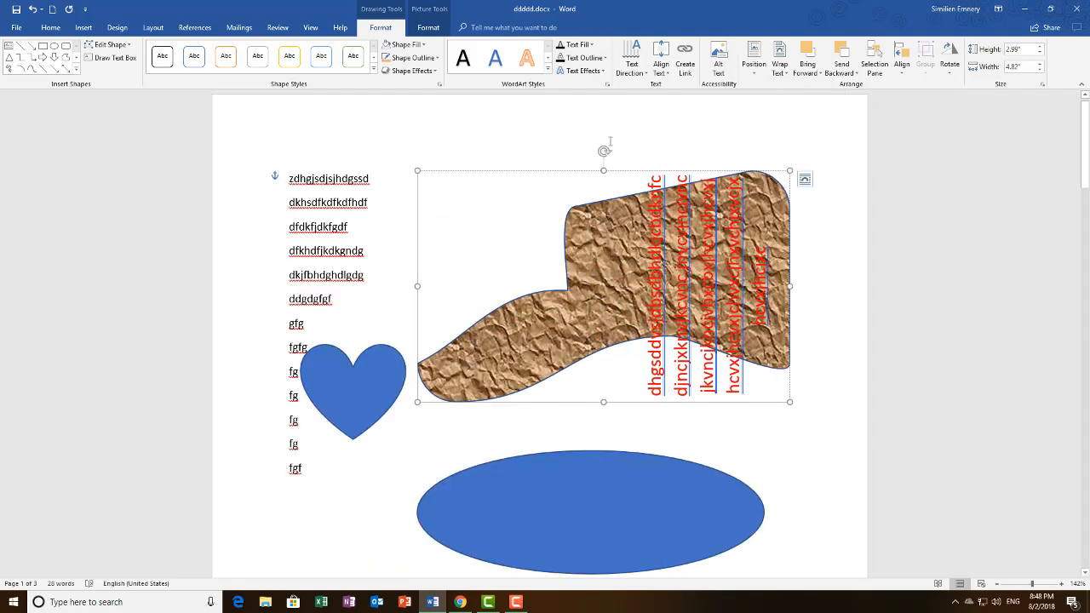
click(754, 61)
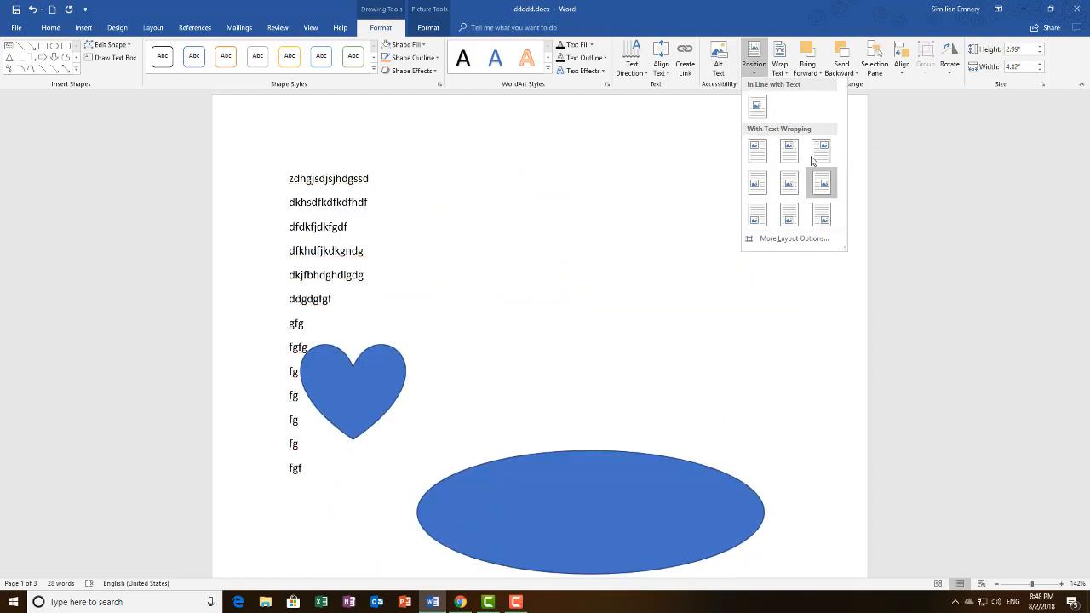
click(862, 195)
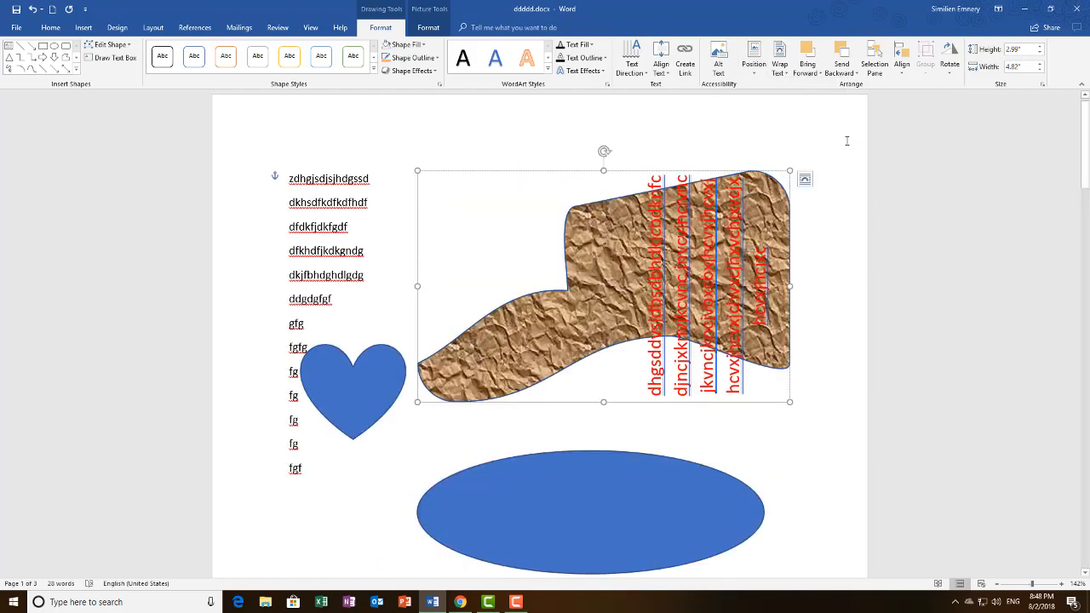
- Set the crumpled-paper shape's wrapping to In Front of Text, and move it over the text lines and back beside them
click(788, 78)
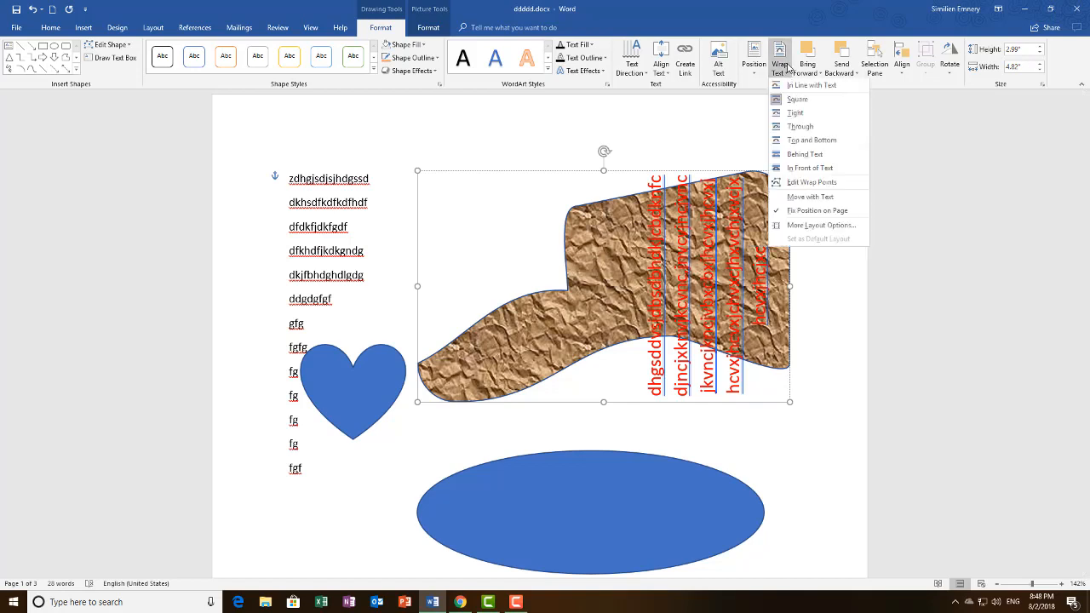
click(800, 169)
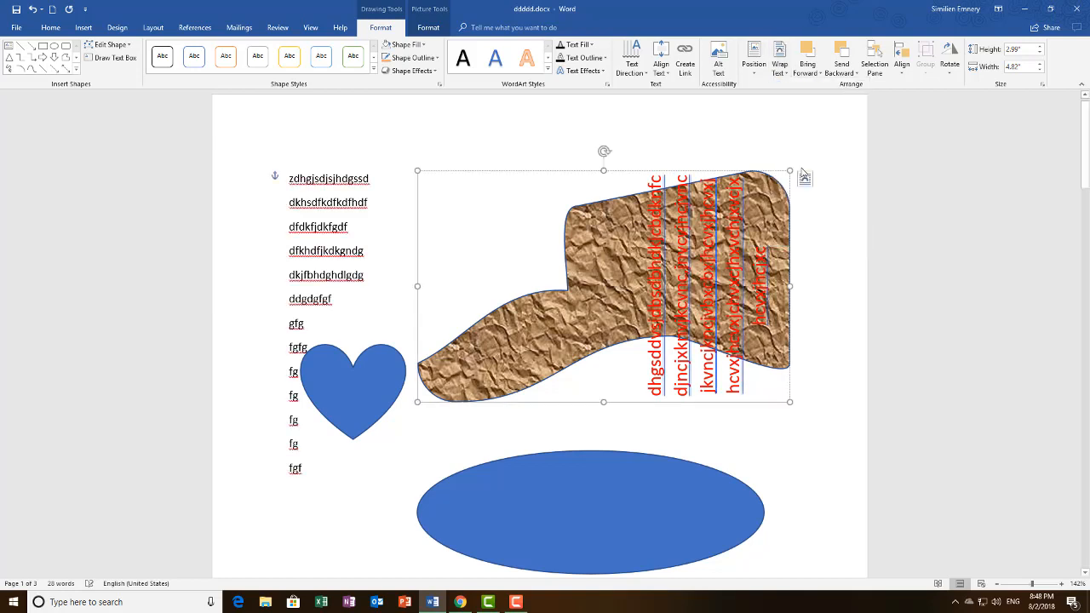
drag(764, 247, 482, 229)
click(619, 246)
drag(613, 170, 722, 151)
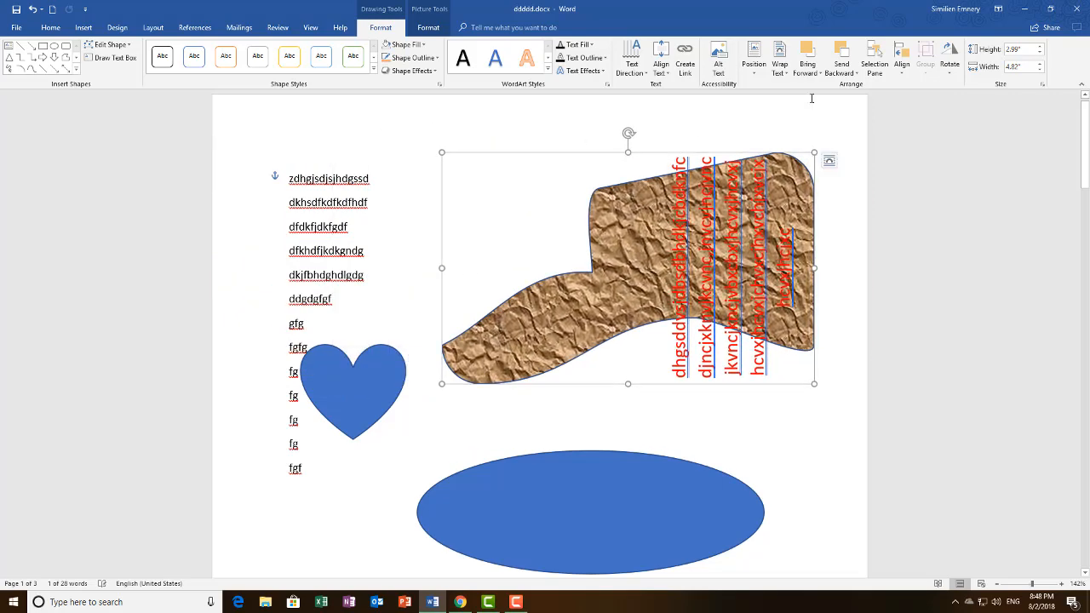
- Set the crumpled-paper shape's wrapping to Behind Text and move it underneath the text lines near the page's upper left
click(784, 78)
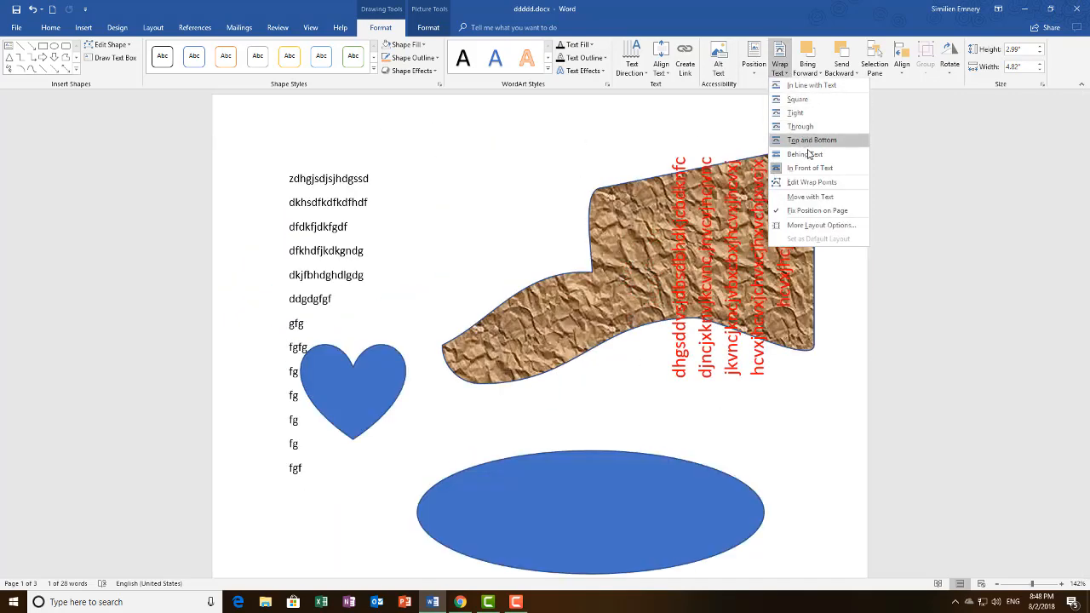
click(806, 156)
drag(806, 155, 493, 116)
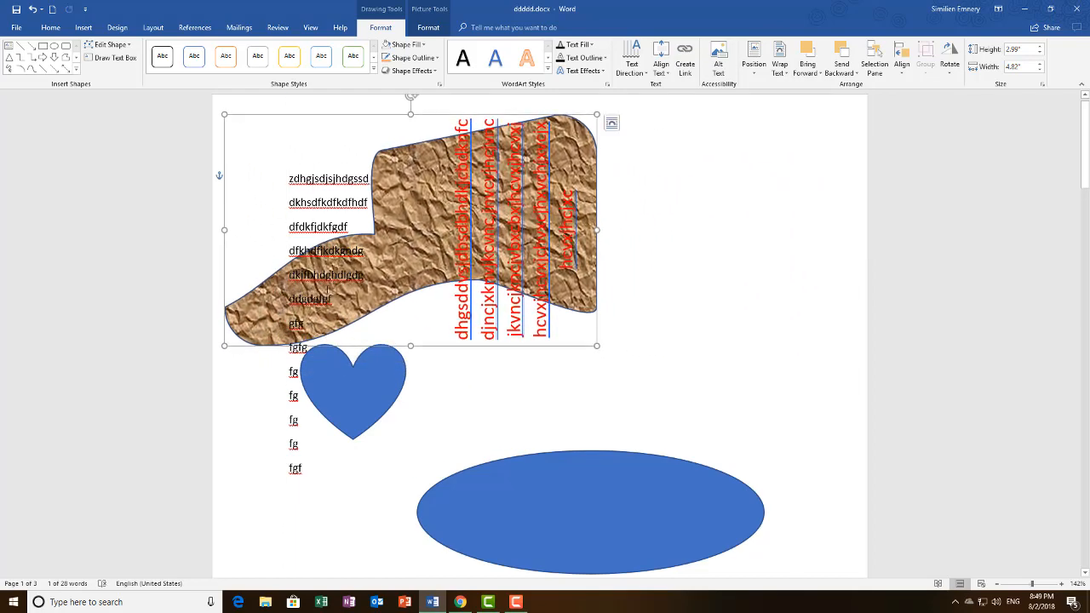
- Colour the first six lines of body text over the crumpled-paper shape green and enlarge their font to 14 pt
drag(333, 300, 297, 179)
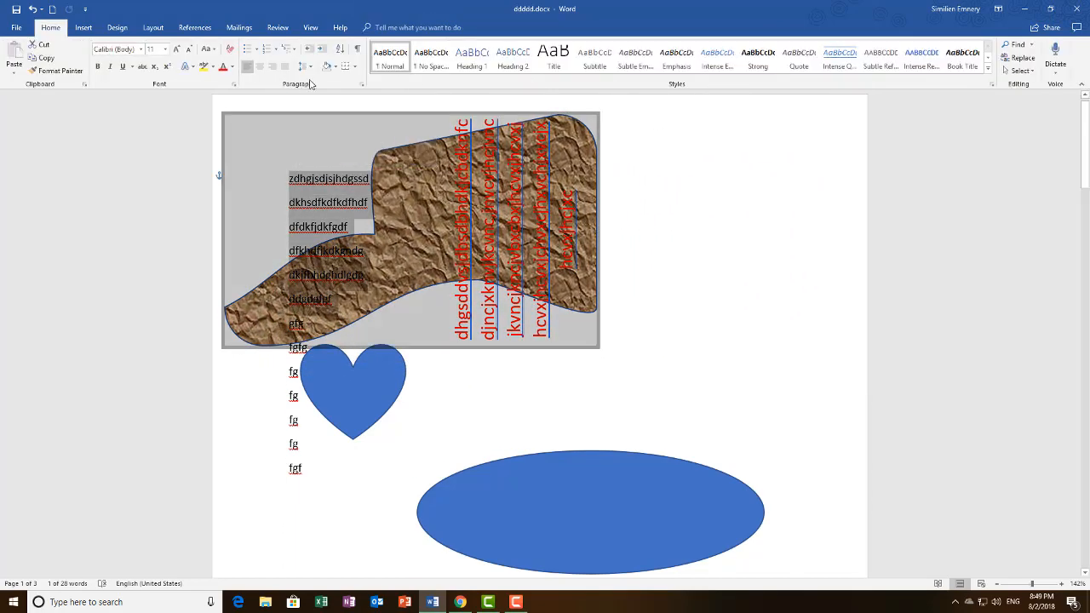
click(82, 28)
click(51, 28)
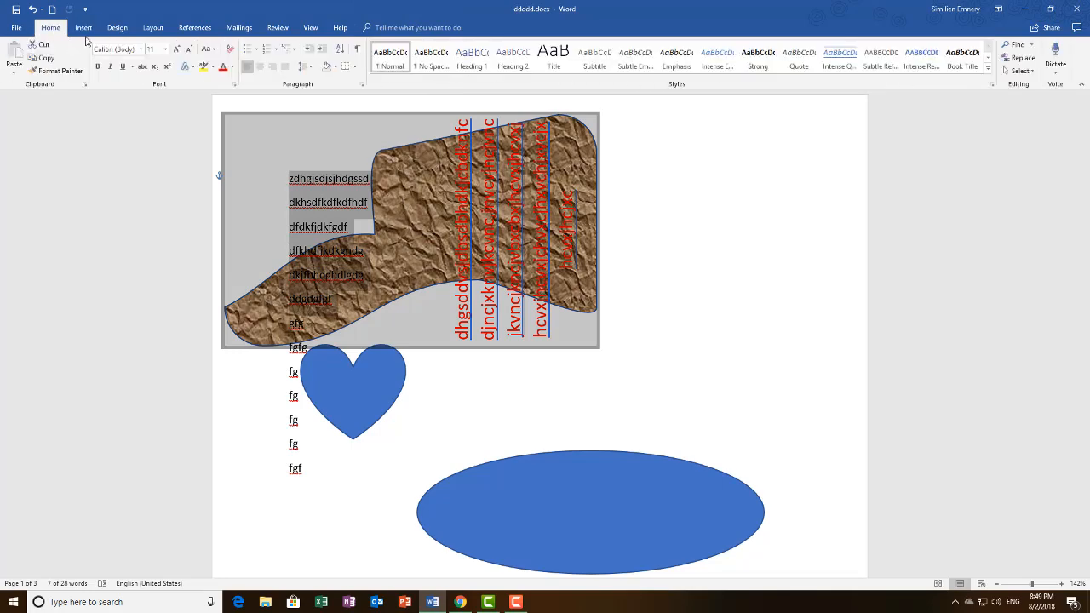
click(231, 68)
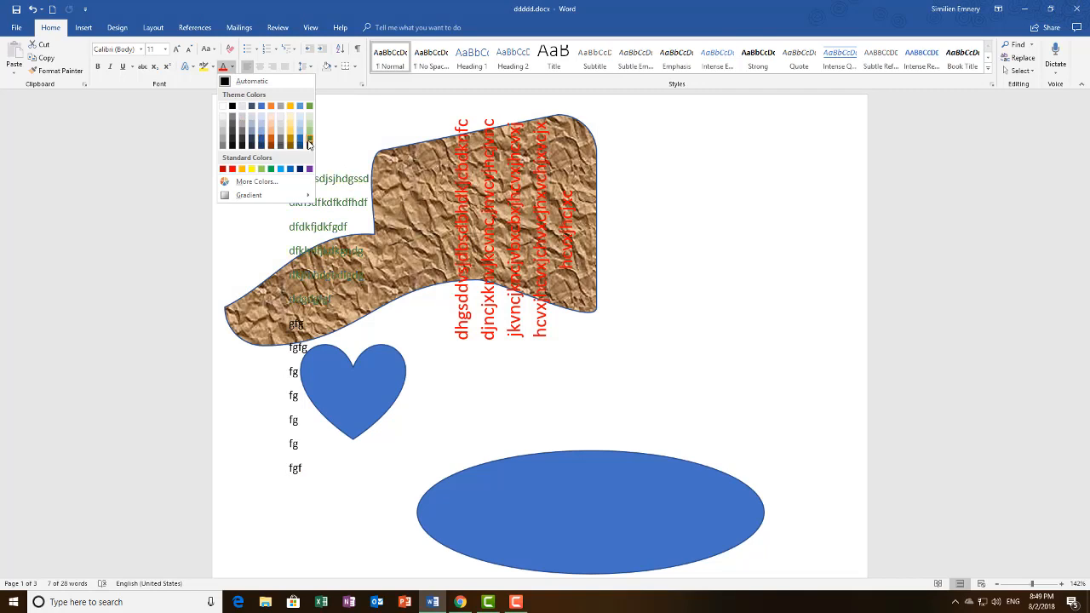
click(270, 170)
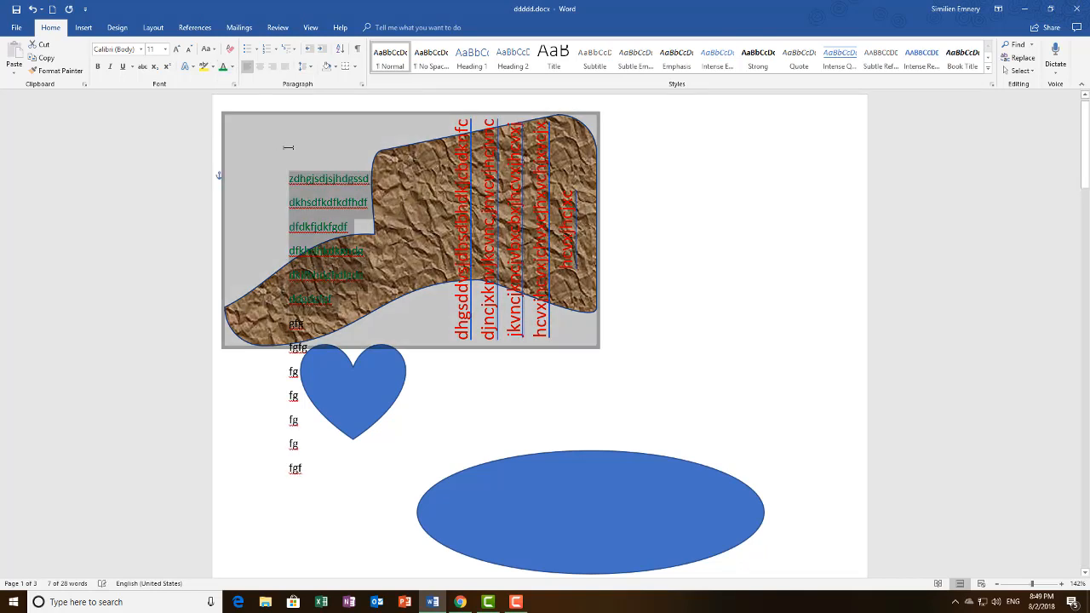
click(180, 51)
click(180, 51)
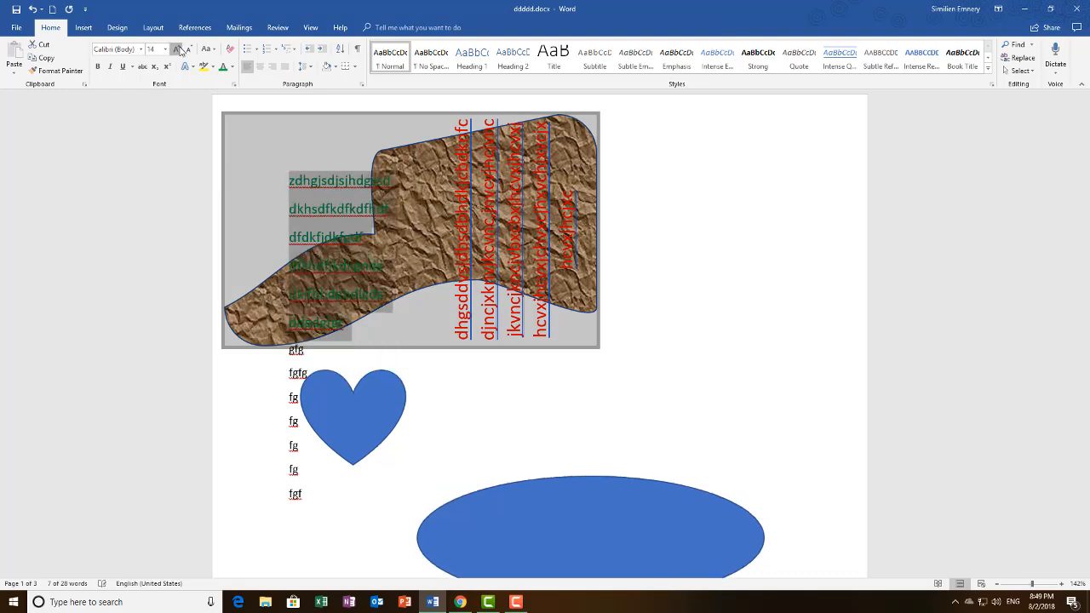
- Enlarge the font of the six green text lines to 18 pt
click(180, 51)
click(180, 51)
click(682, 263)
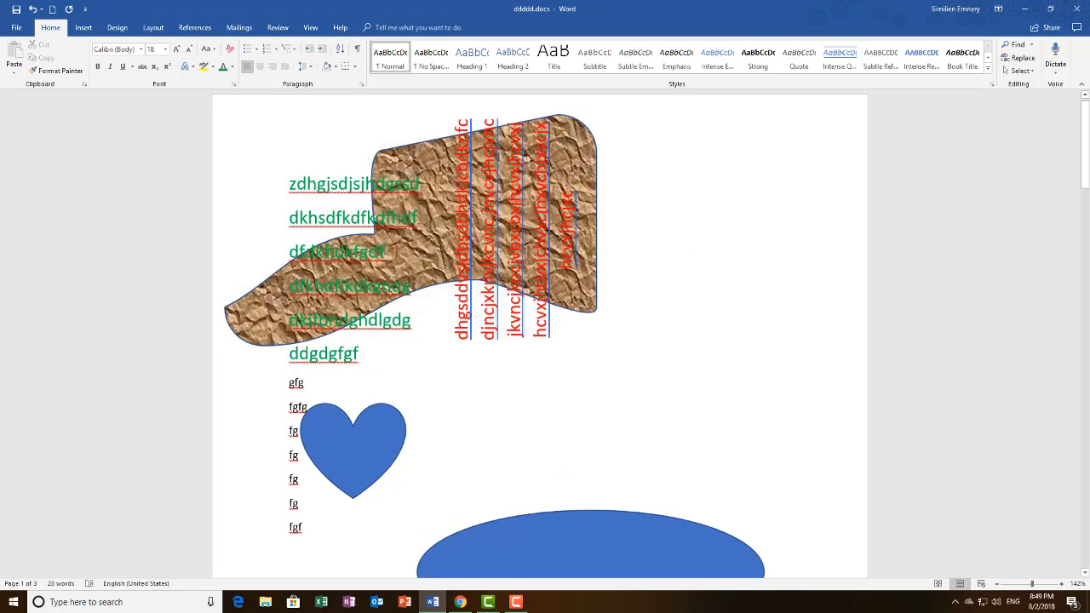
- Set the crumpled-paper shape's text wrapping to In Front of Text
click(592, 176)
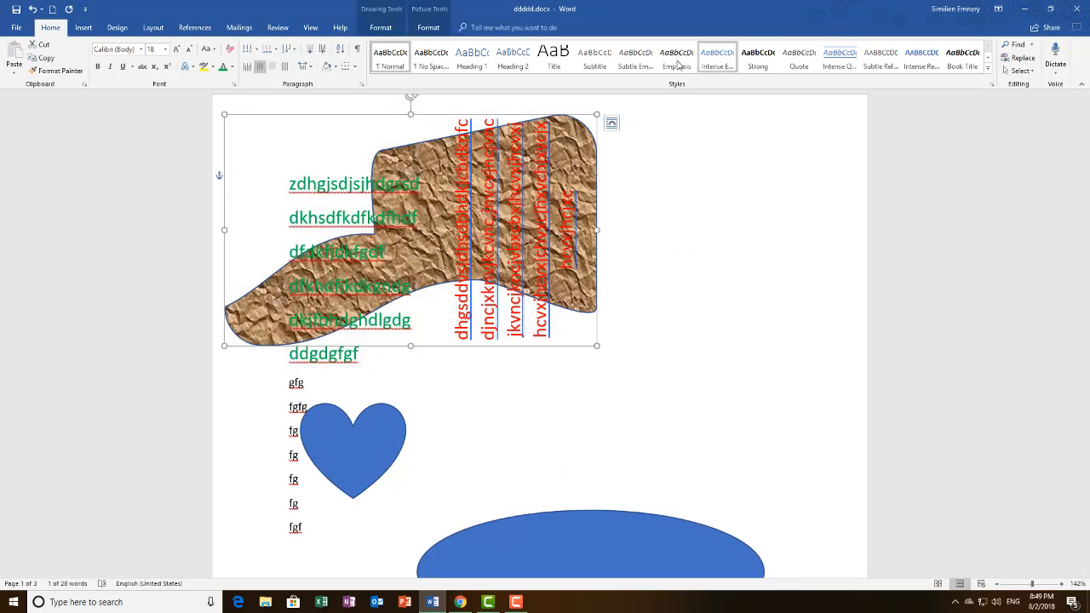
click(427, 28)
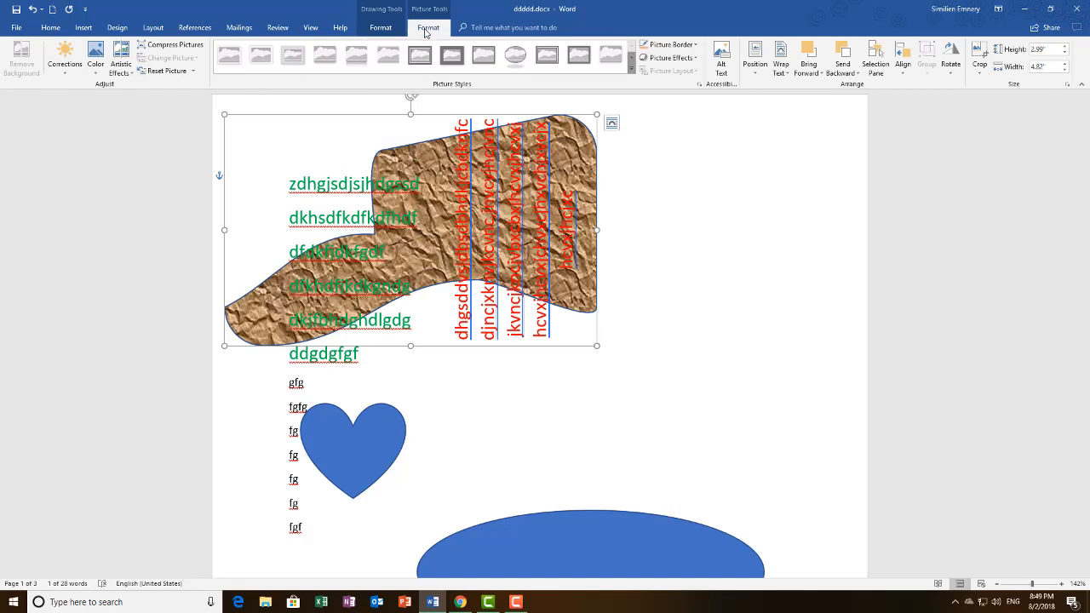
click(380, 29)
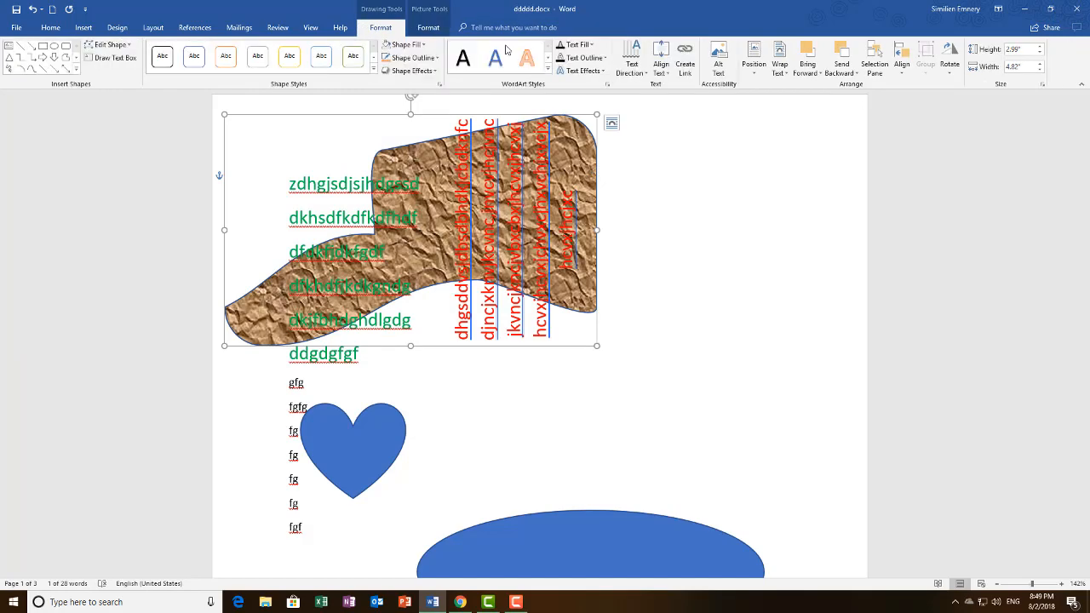
click(774, 75)
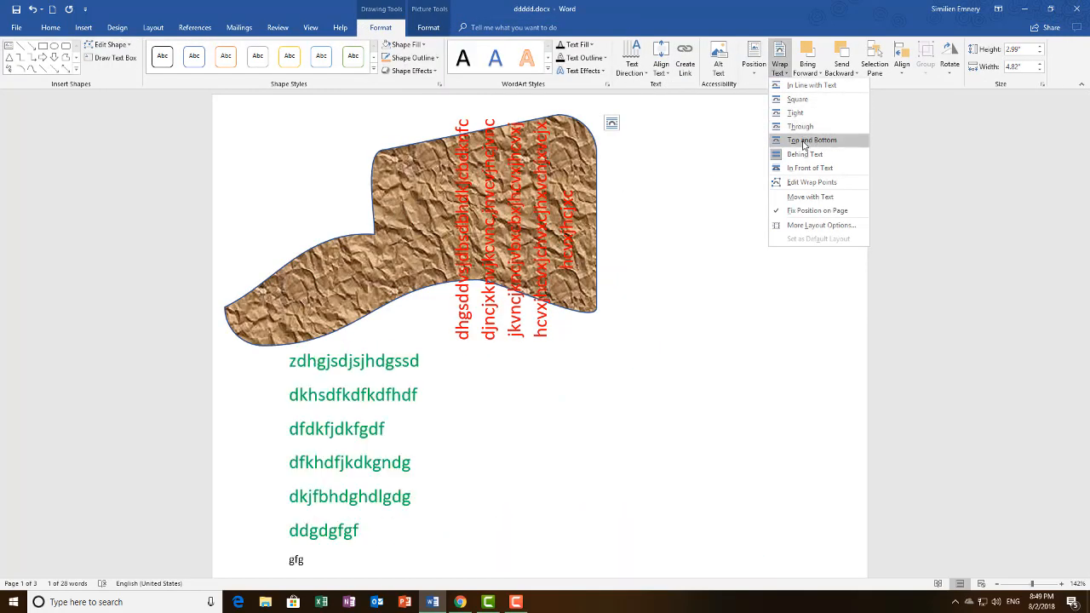
click(811, 168)
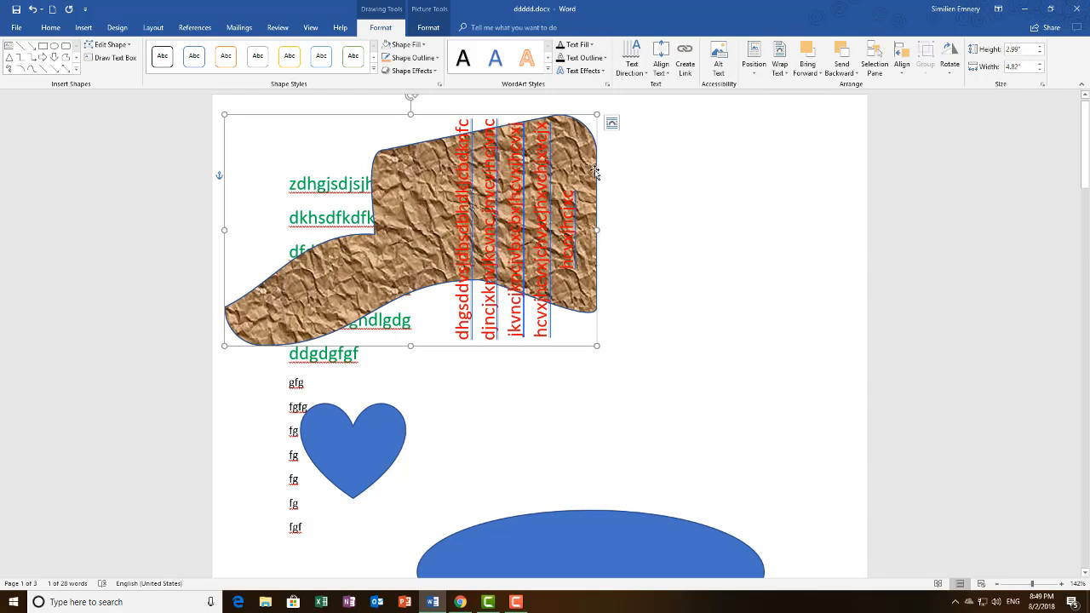
click(778, 68)
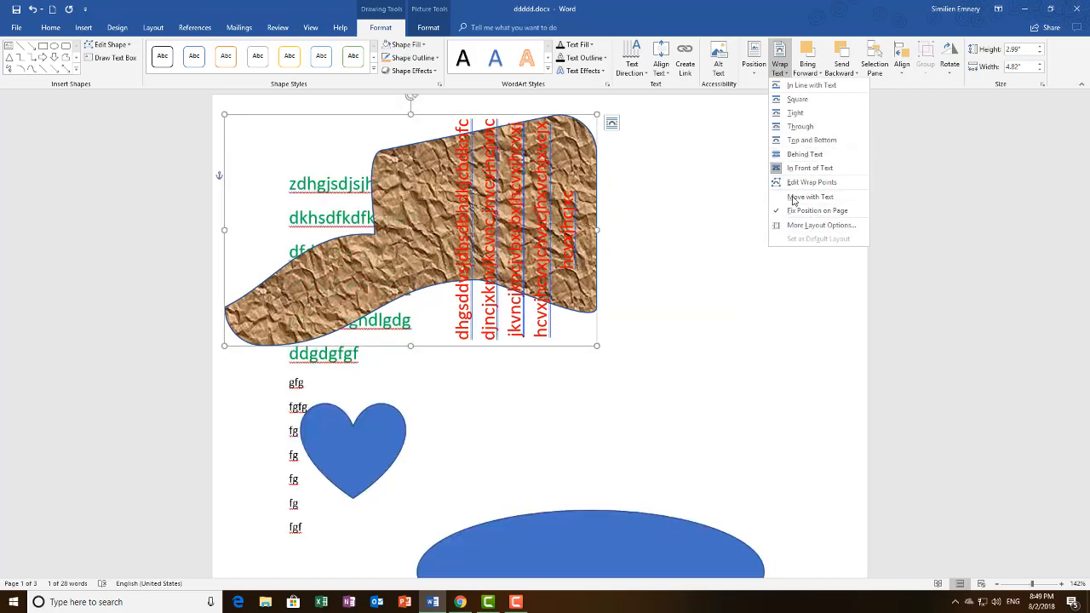
click(822, 77)
click(821, 75)
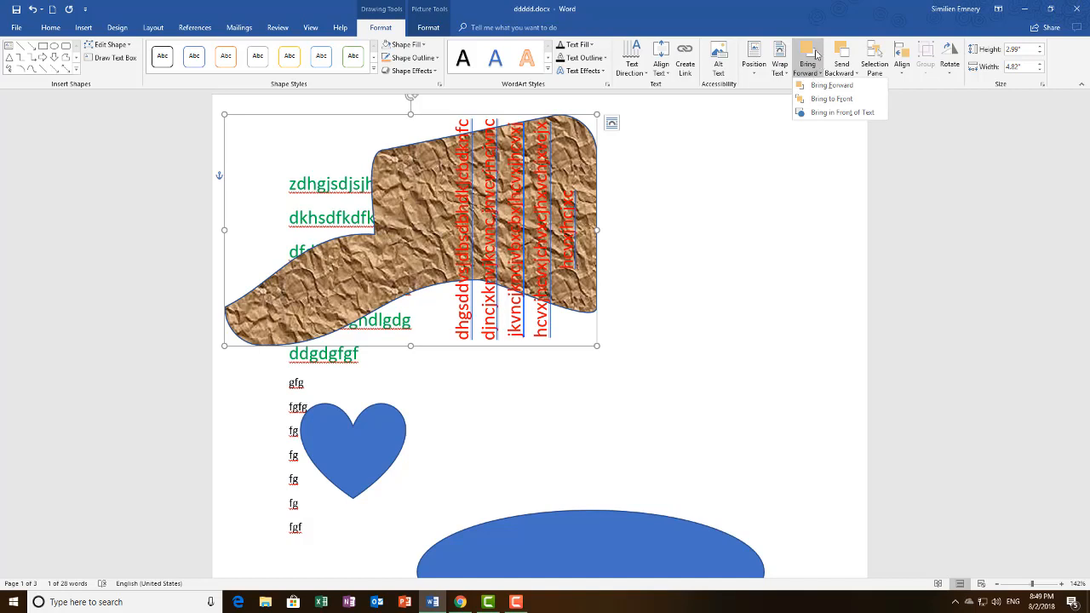
click(832, 94)
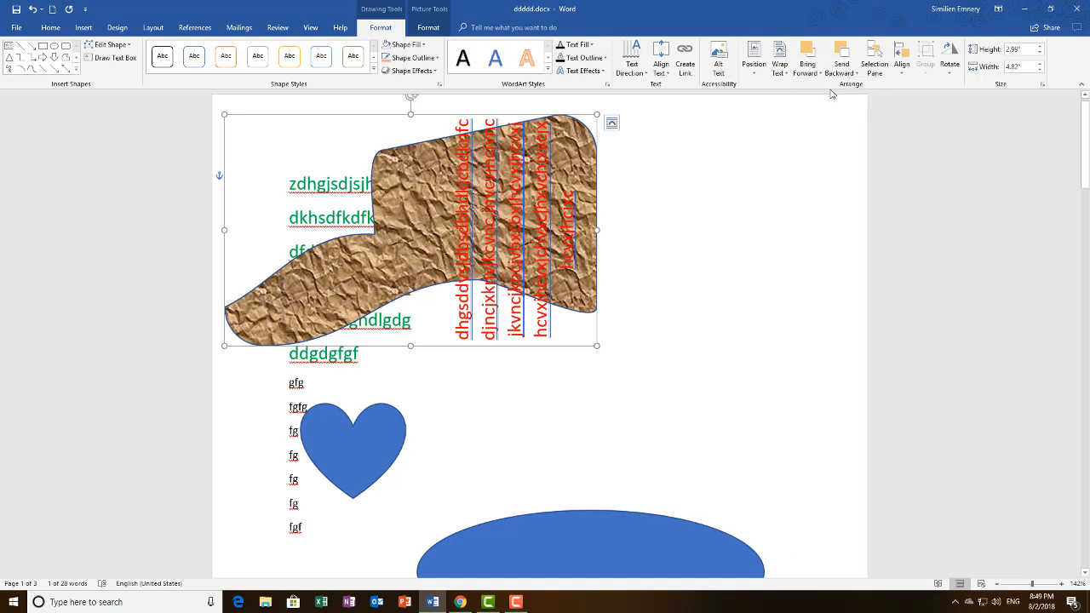
- Move the crumpled-paper shape down over the heart, and switch its stacking order to in front of the heart and back behind it
drag(383, 235, 385, 268)
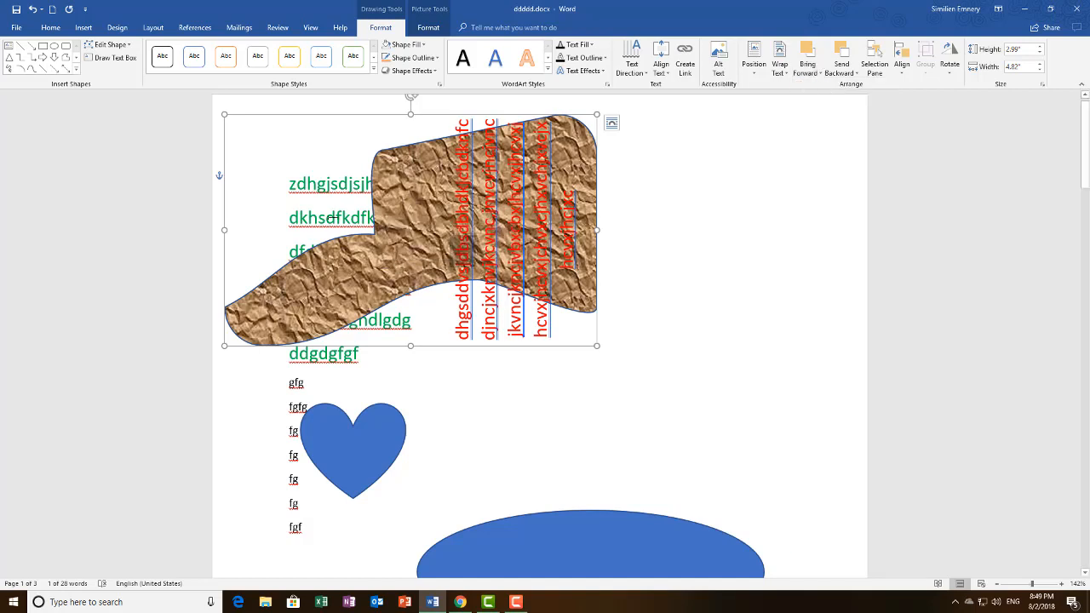
click(334, 218)
drag(345, 306, 362, 350)
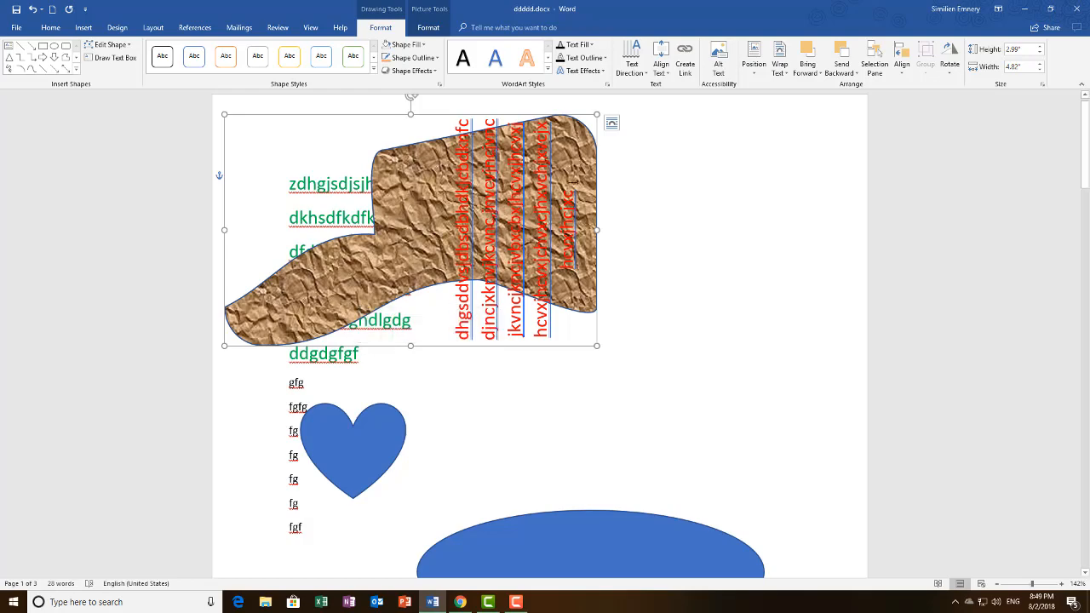
drag(596, 196, 593, 380)
click(368, 448)
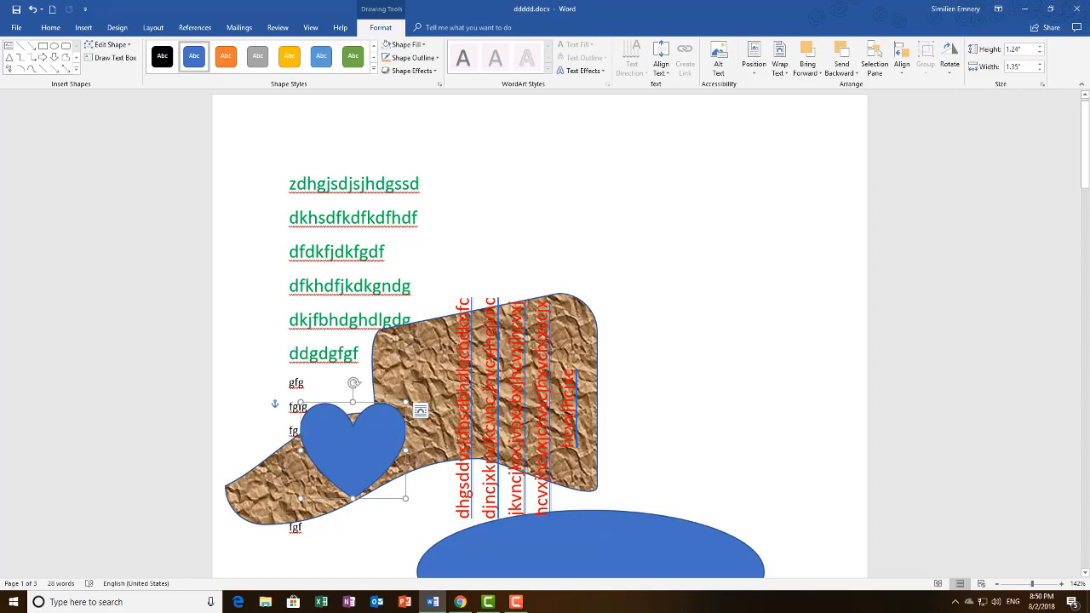
click(595, 352)
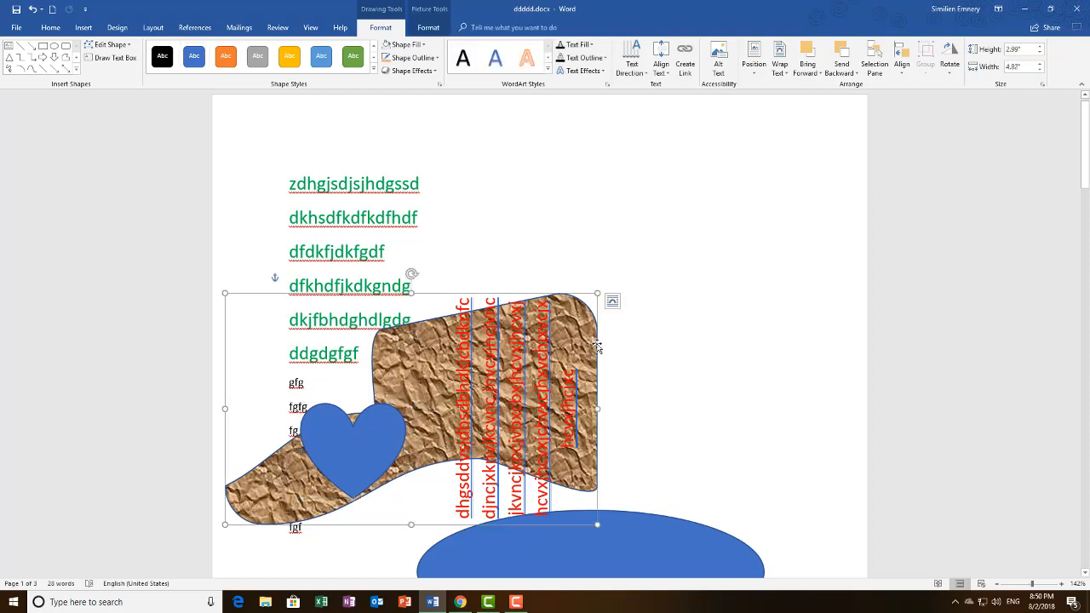
click(809, 57)
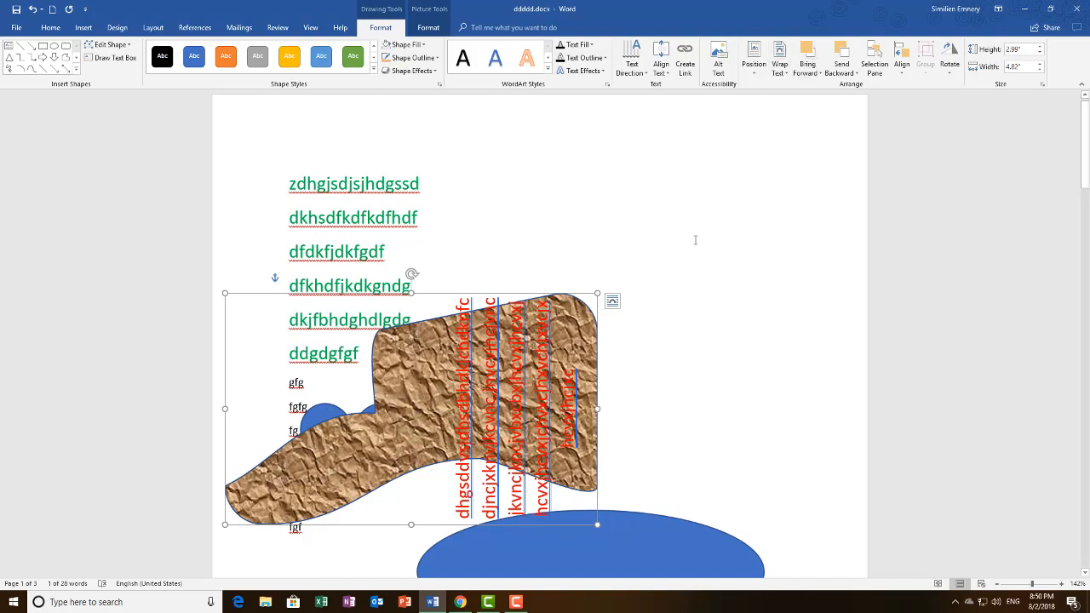
click(840, 57)
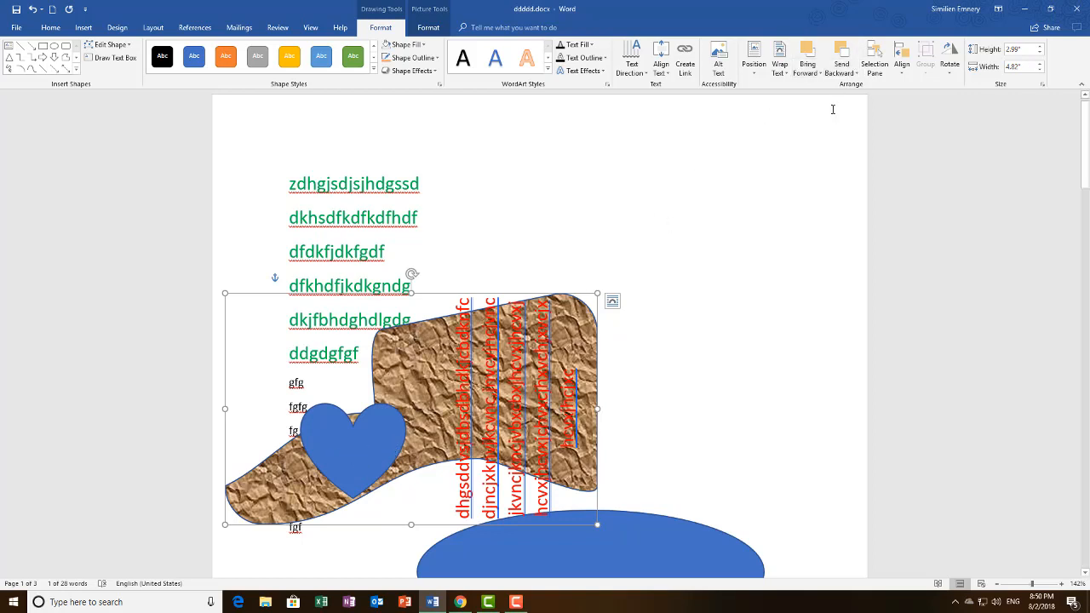
- Align the crumpled-paper shape to the top margin, and change that to the bottom margin of the page
click(905, 75)
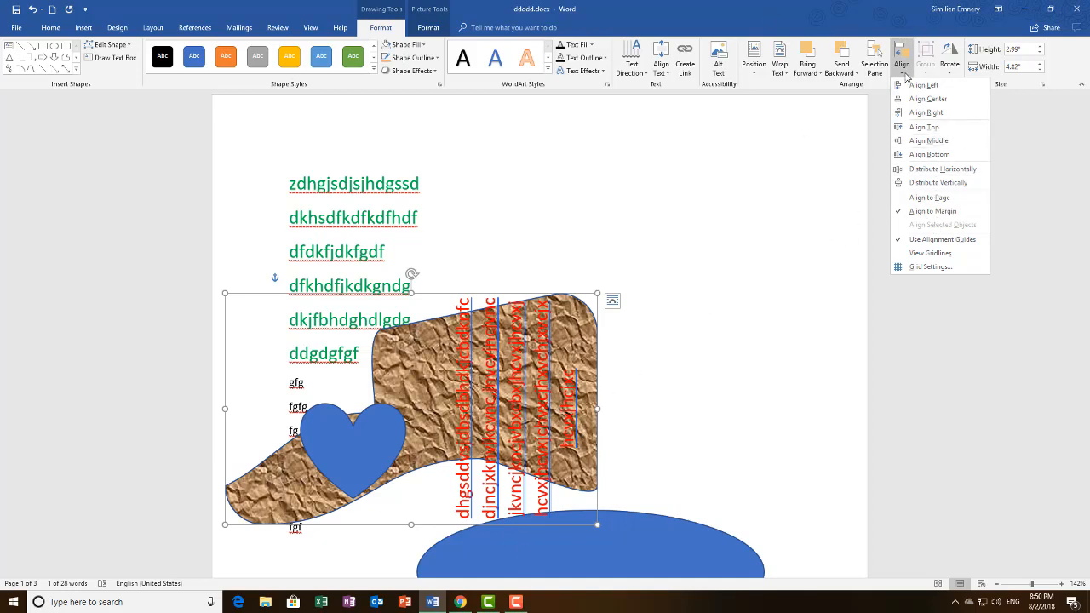
click(924, 127)
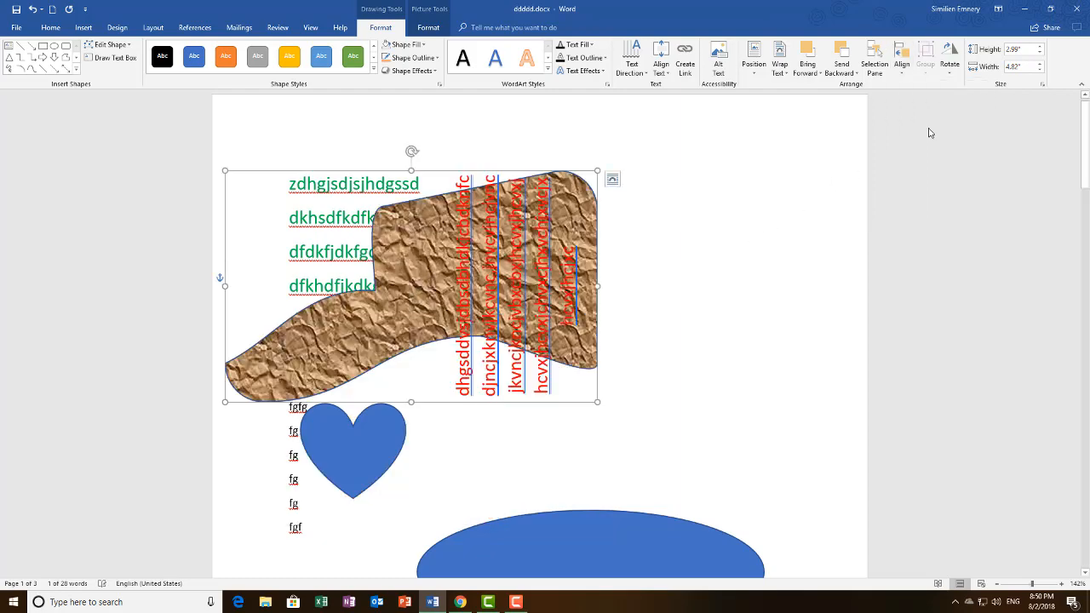
click(903, 70)
click(933, 157)
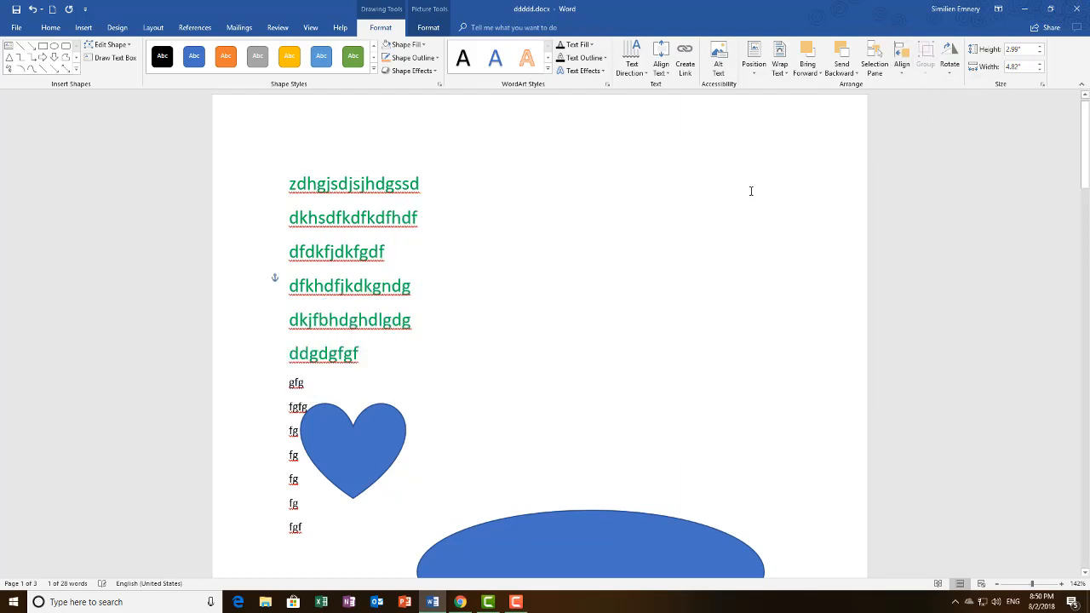
scroll(698, 205, down, 12)
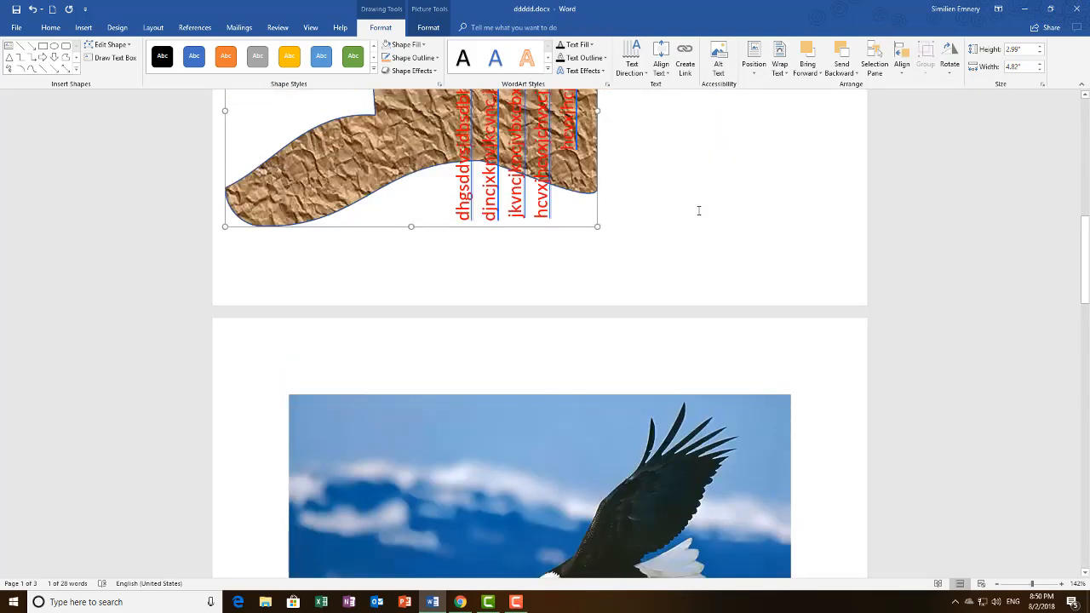
scroll(698, 210, up, 12)
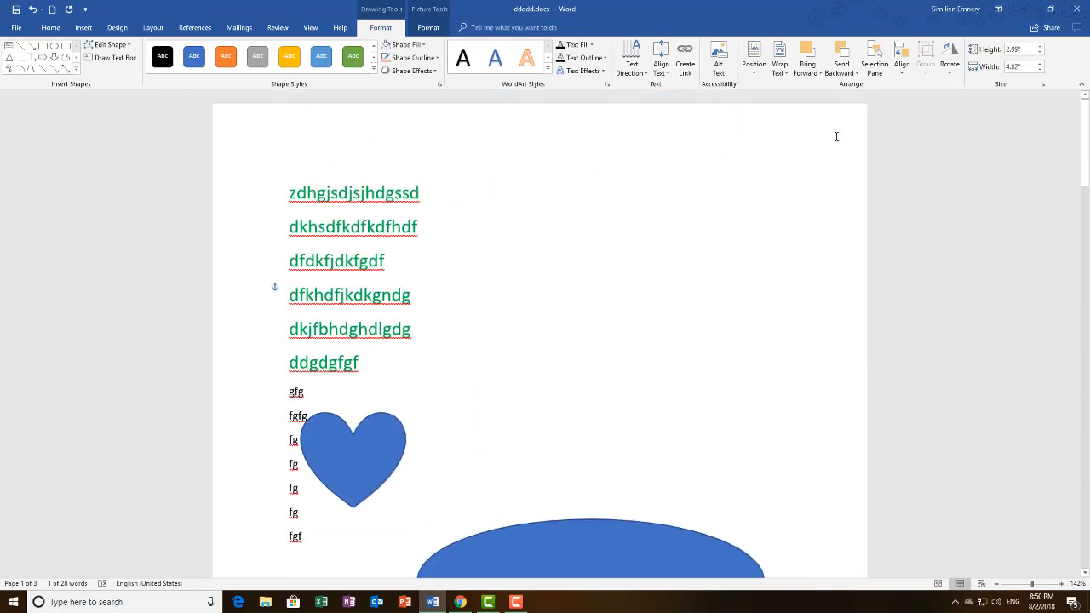
- Align the crumpled-paper shape to the vertical middle of the page margins
click(903, 68)
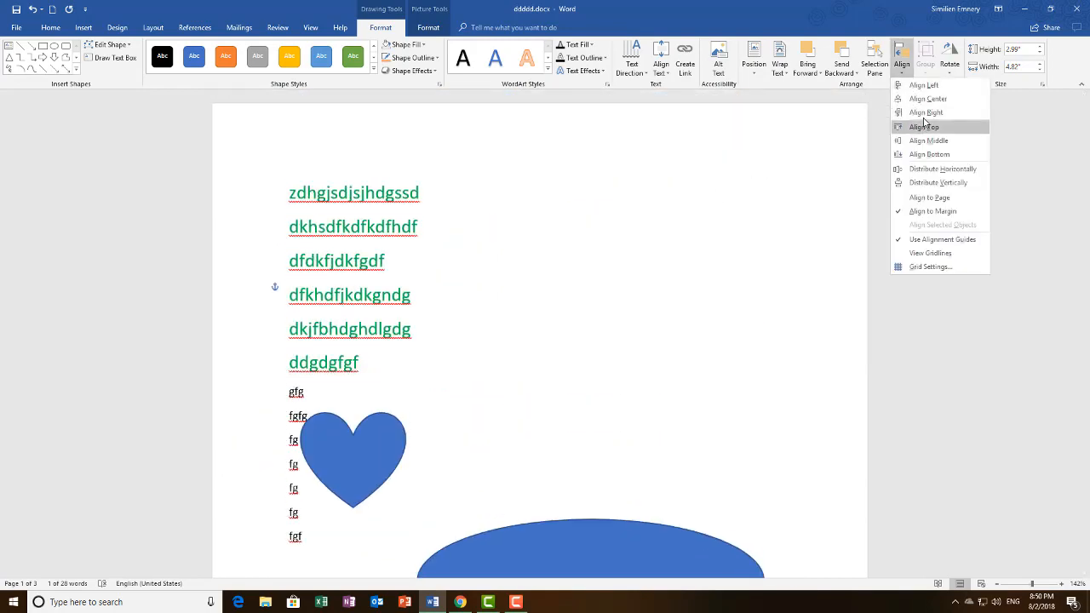
click(929, 140)
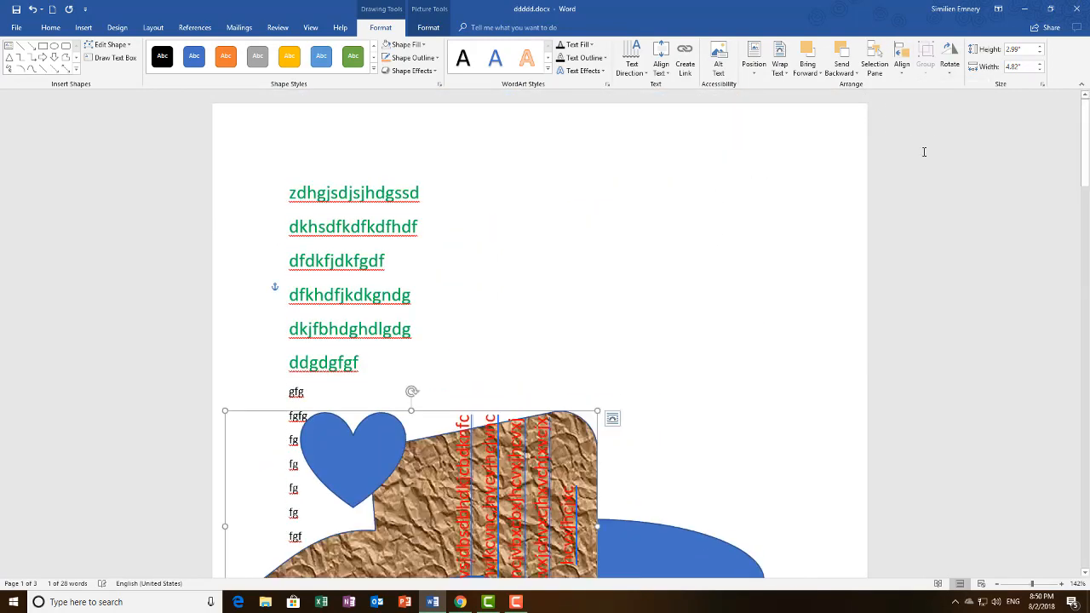
scroll(587, 342, down, 2)
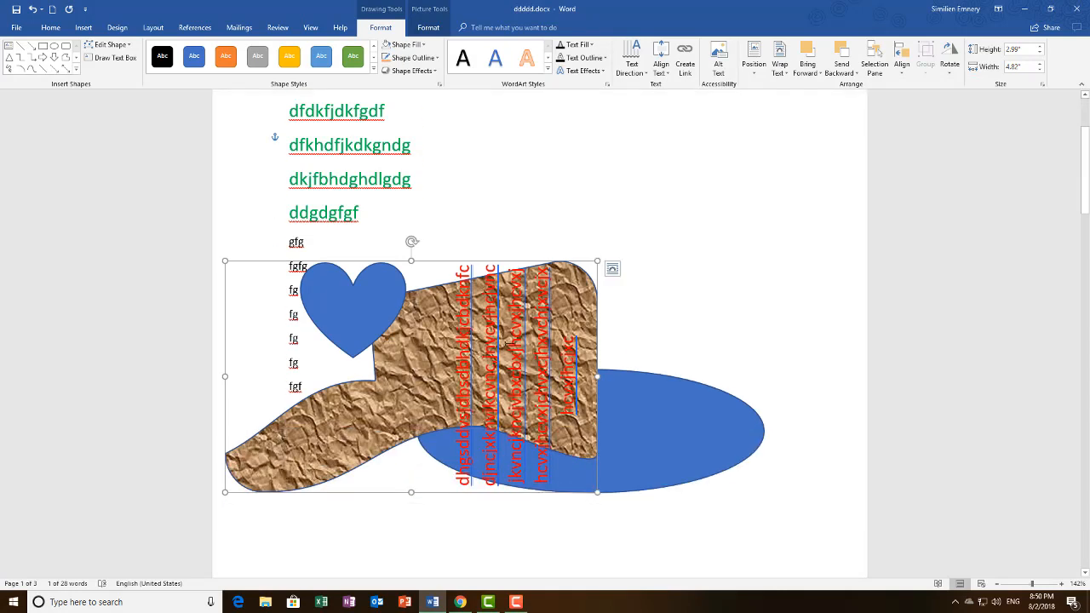
click(951, 78)
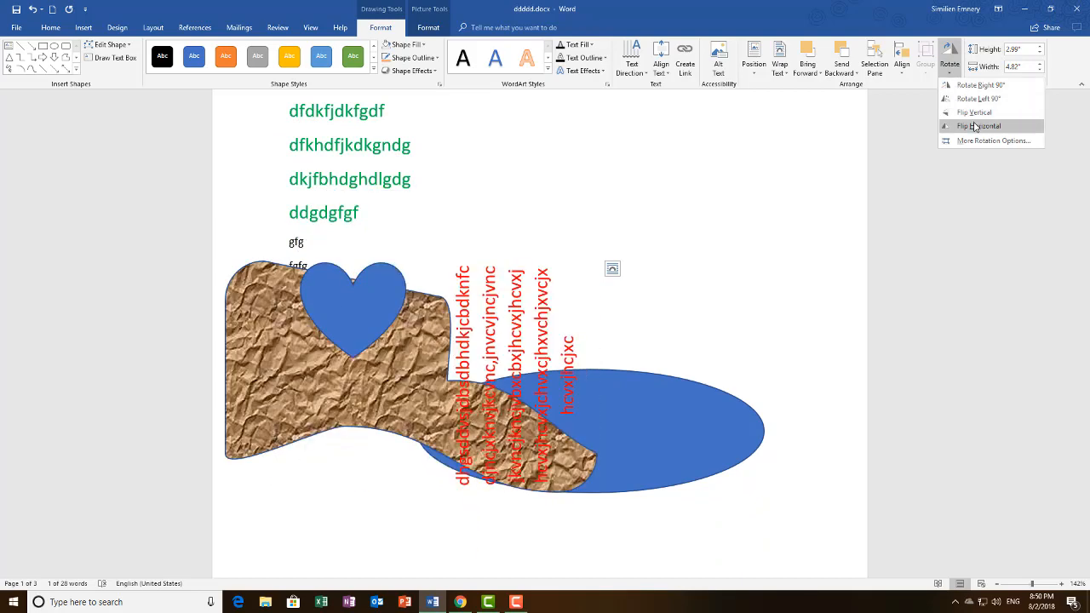
click(979, 99)
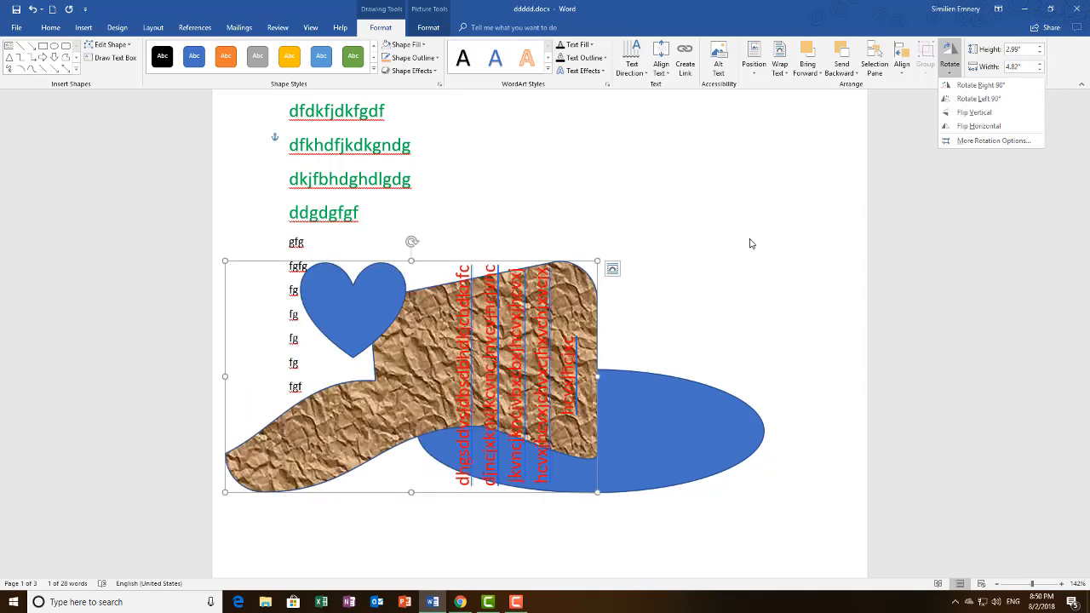
click(429, 28)
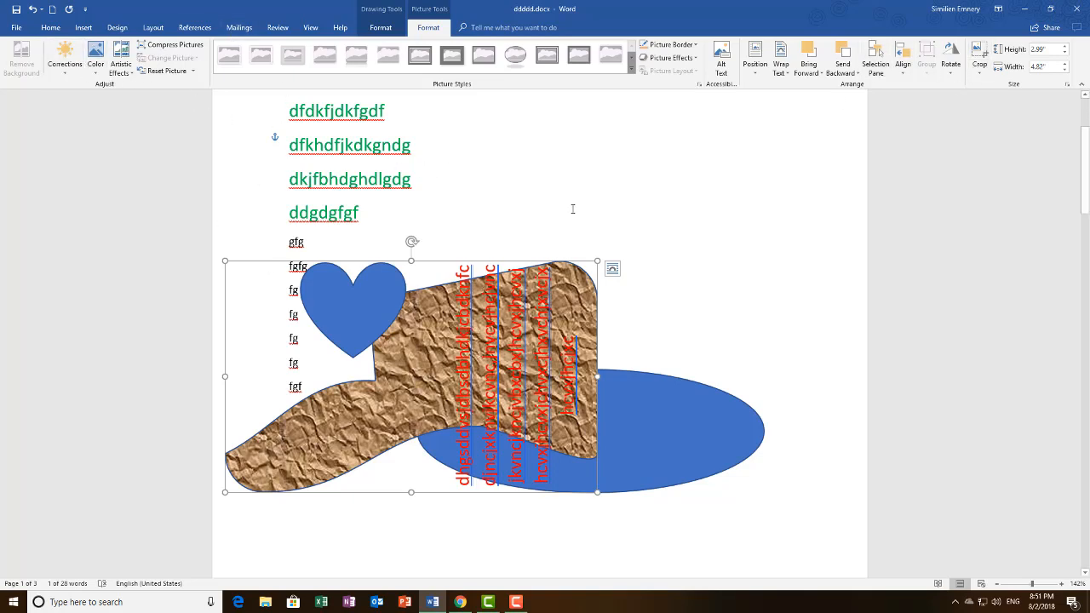
- Insert the open folder icon from the Business category of the icon library
click(80, 30)
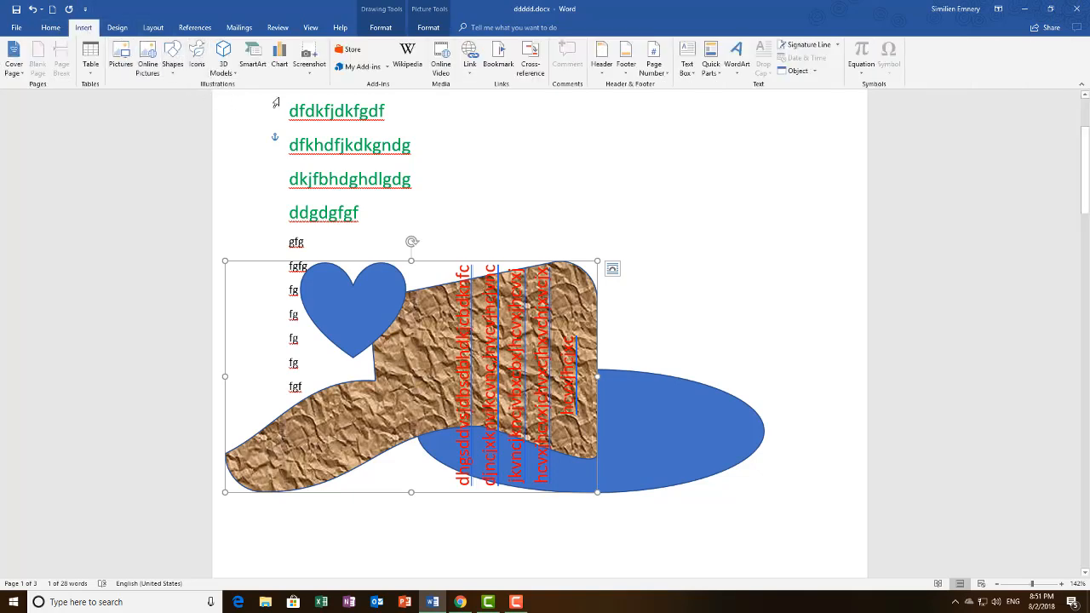
click(633, 221)
scroll(594, 210, down, 1)
scroll(711, 253, up, 5)
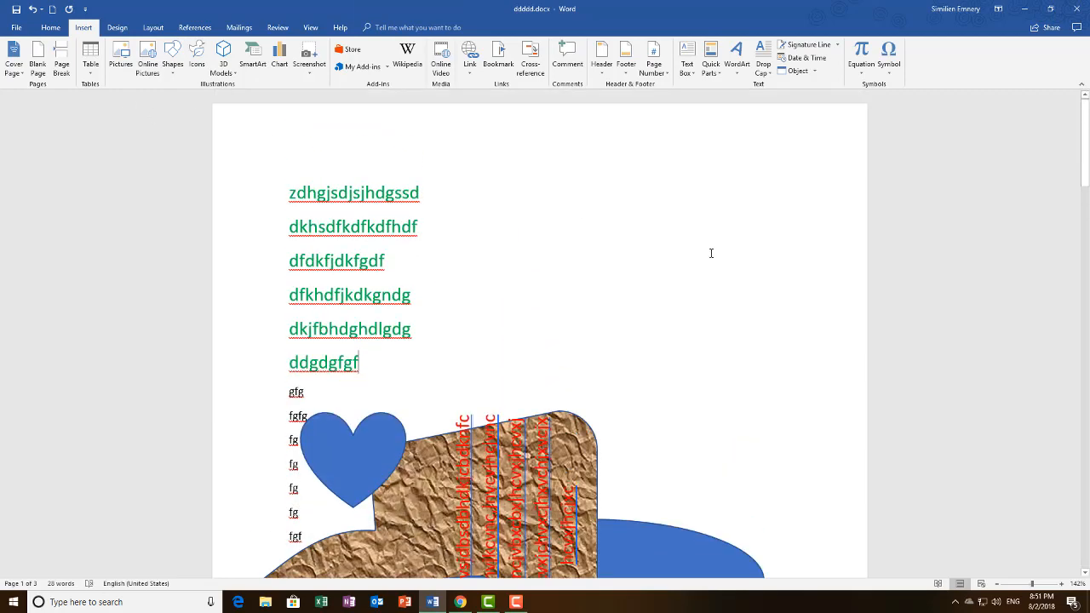
click(196, 65)
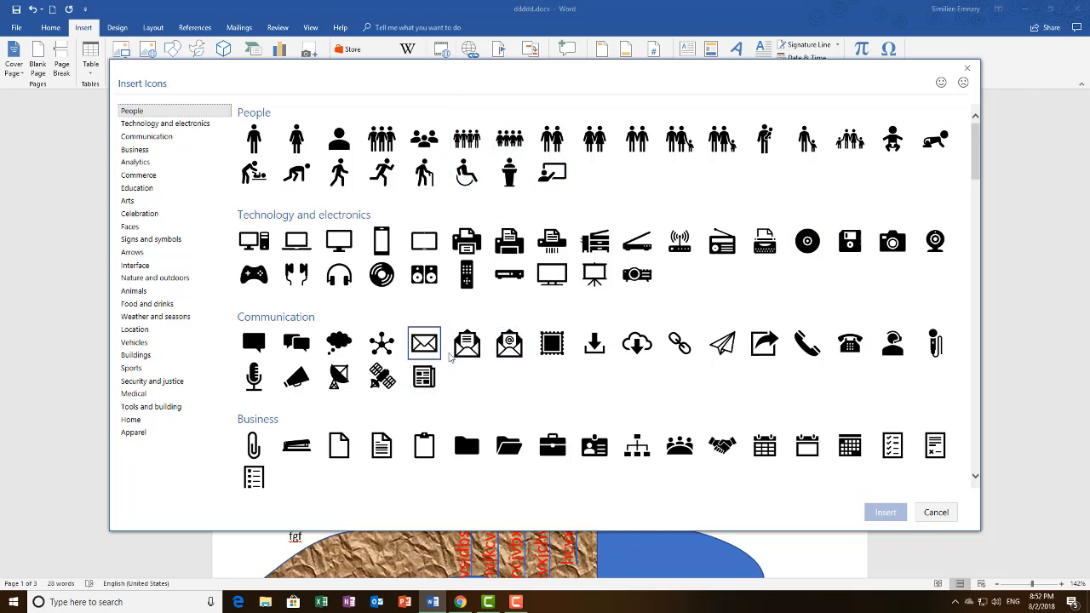
scroll(462, 357, down, 5)
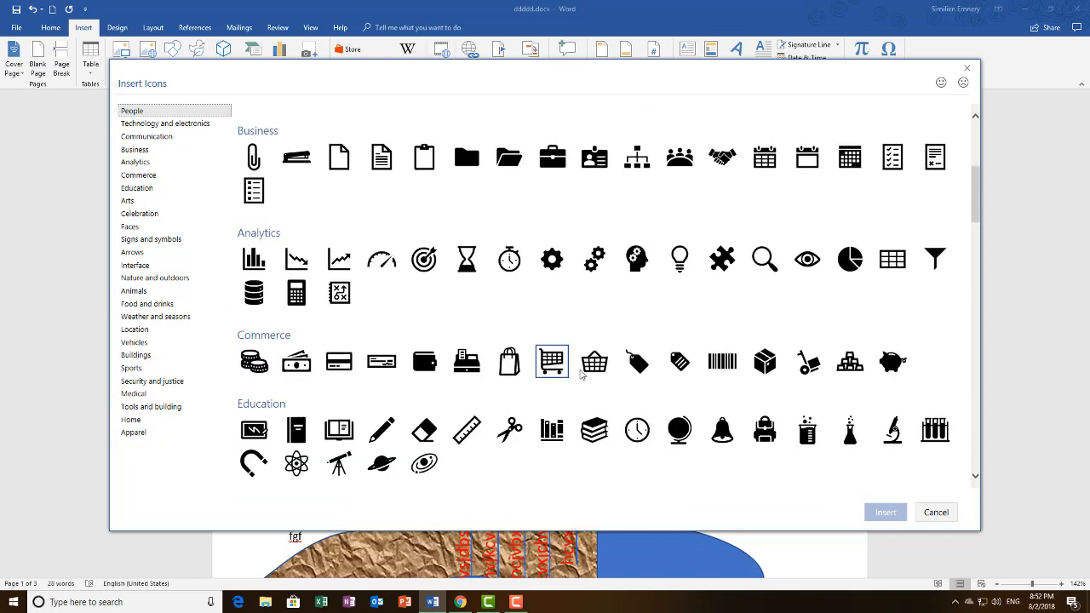
scroll(582, 375, down, 8)
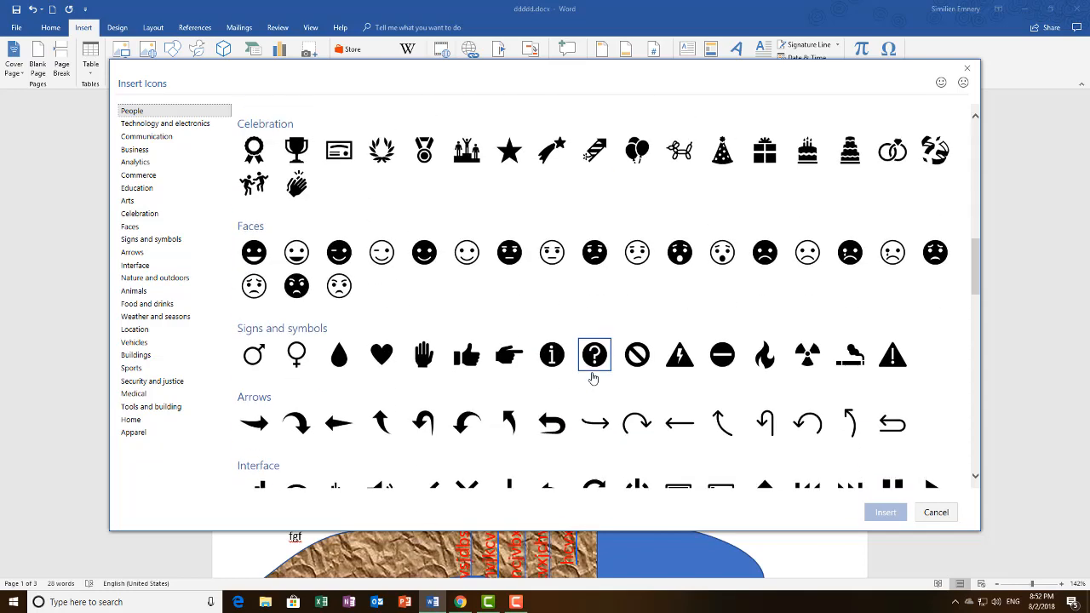
scroll(593, 377, up, 1)
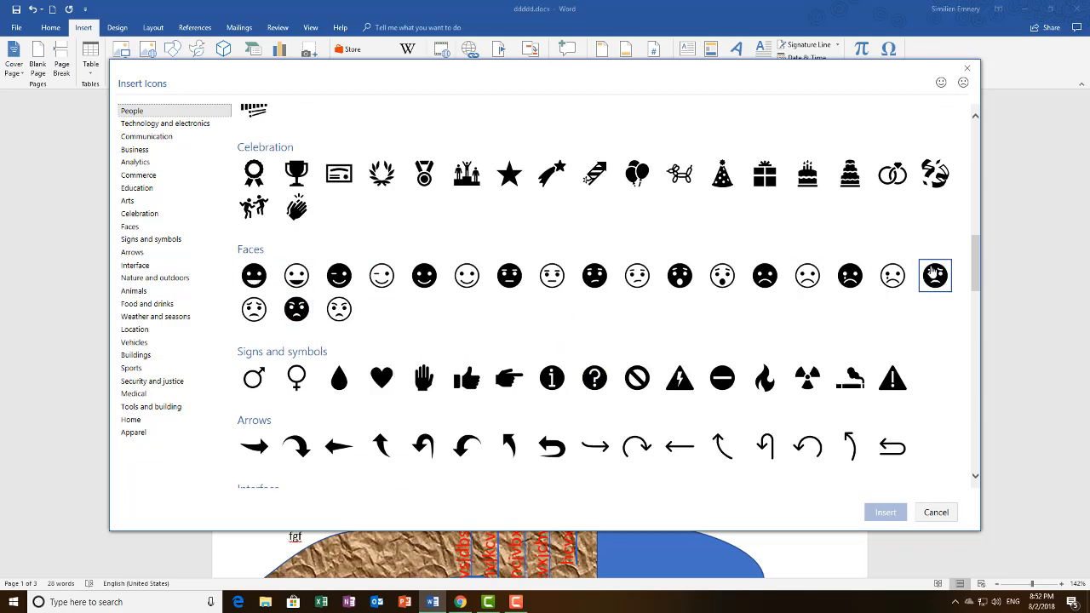
scroll(657, 362, down, 1)
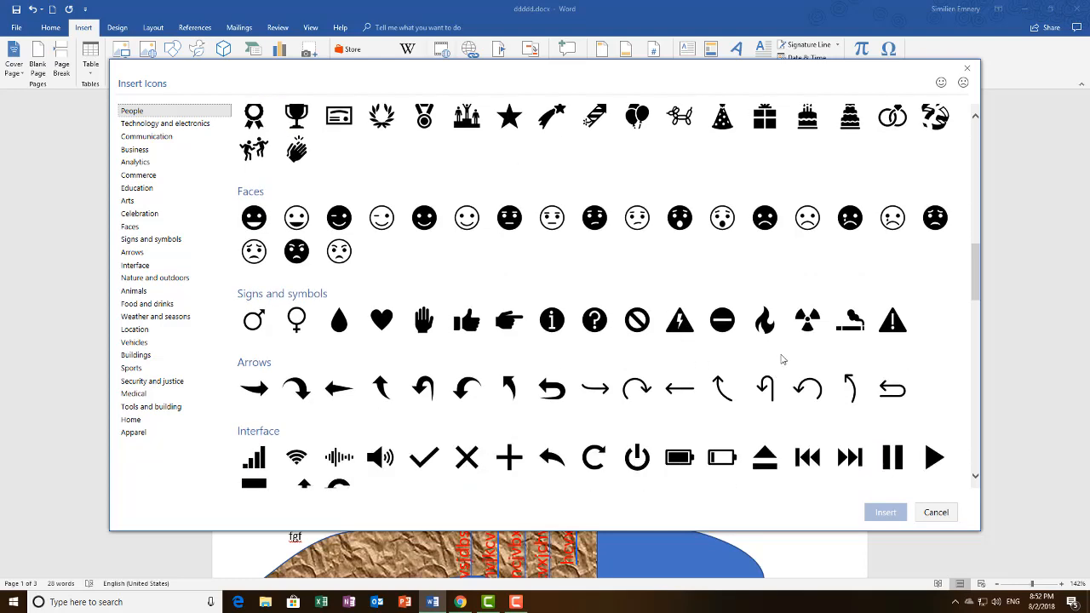
scroll(782, 360, down, 1)
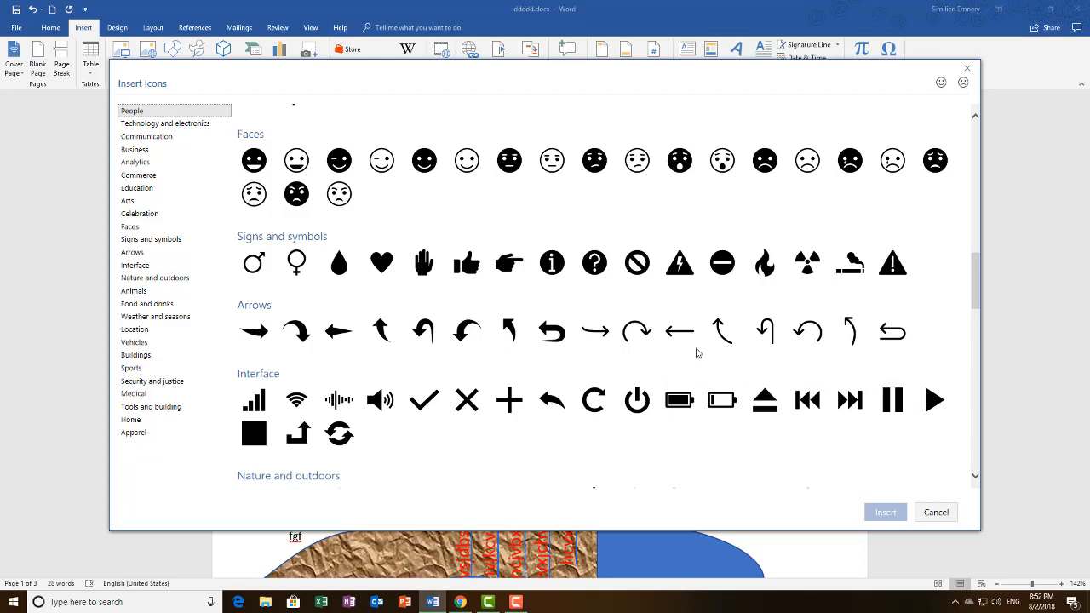
scroll(699, 349, up, 10)
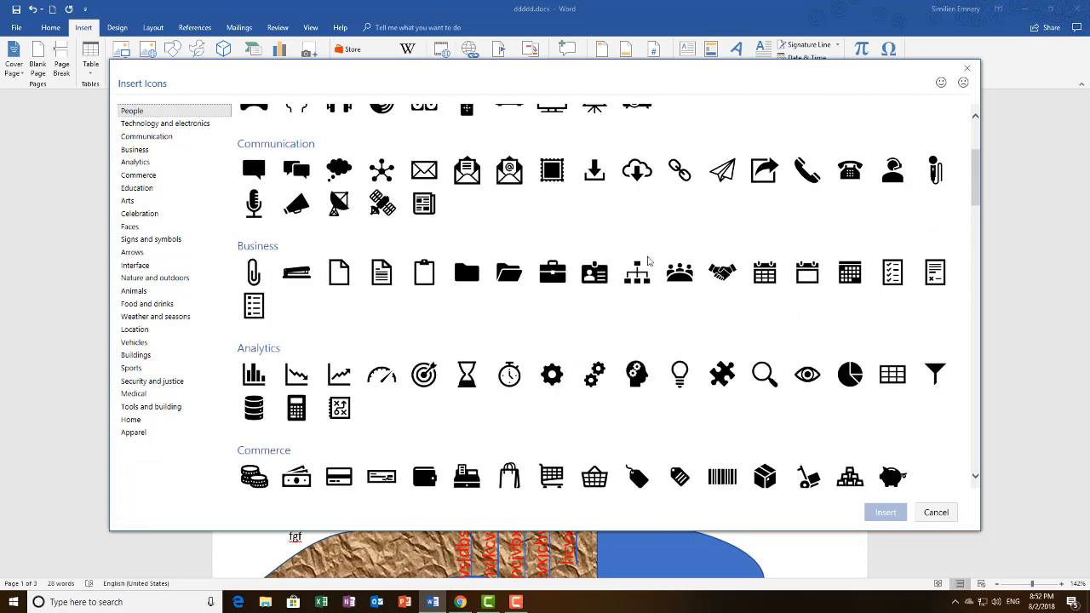
click(510, 277)
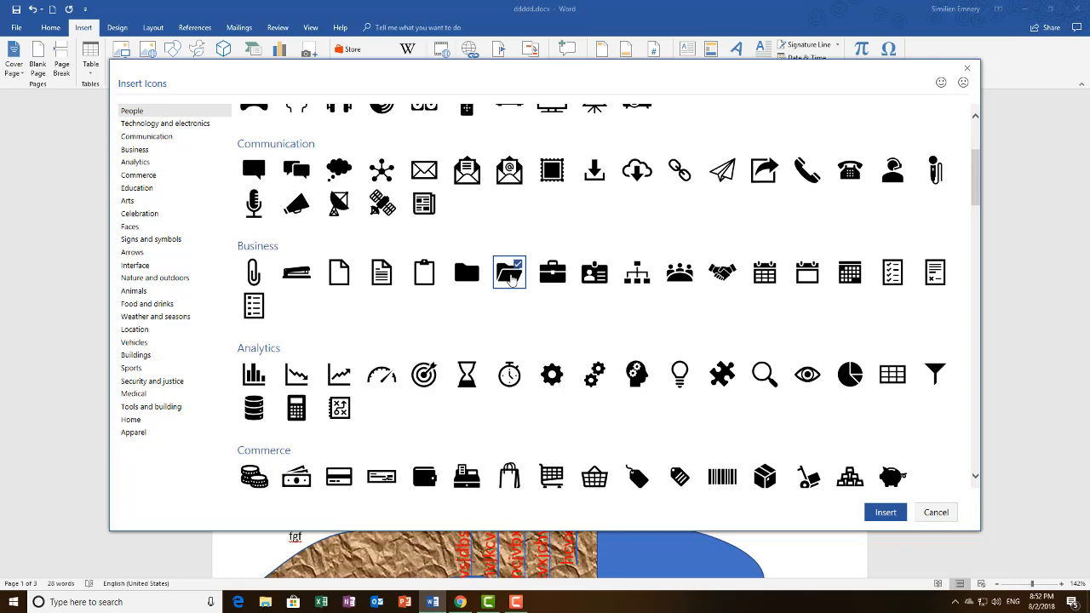
click(885, 513)
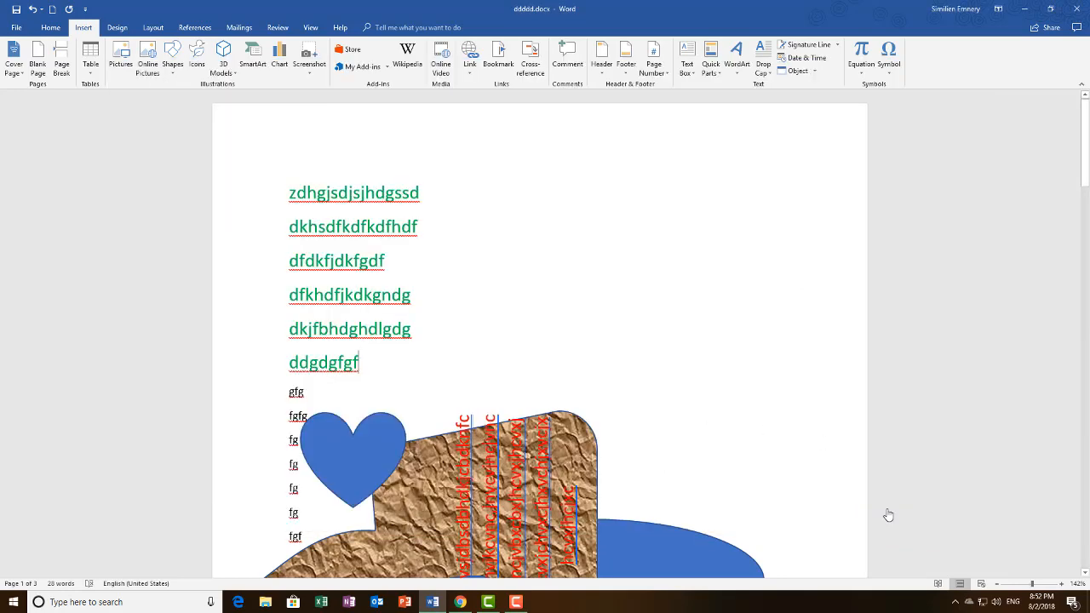
- Move the folder icon to the end of the first text line and set its text wrapping to In Front of Text
drag(434, 351, 549, 212)
drag(478, 223, 610, 219)
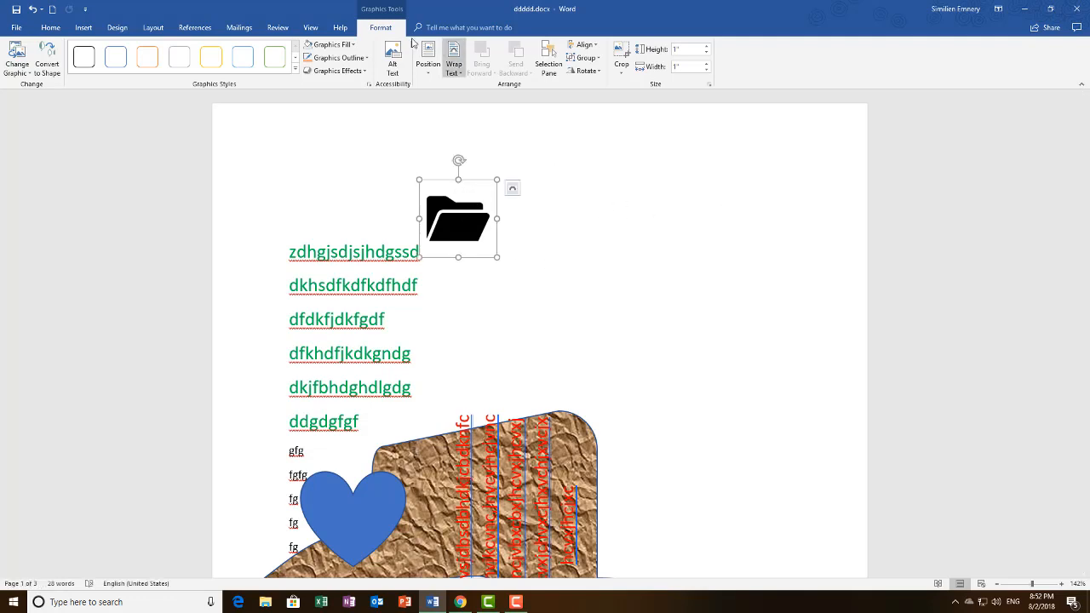
click(460, 75)
click(498, 166)
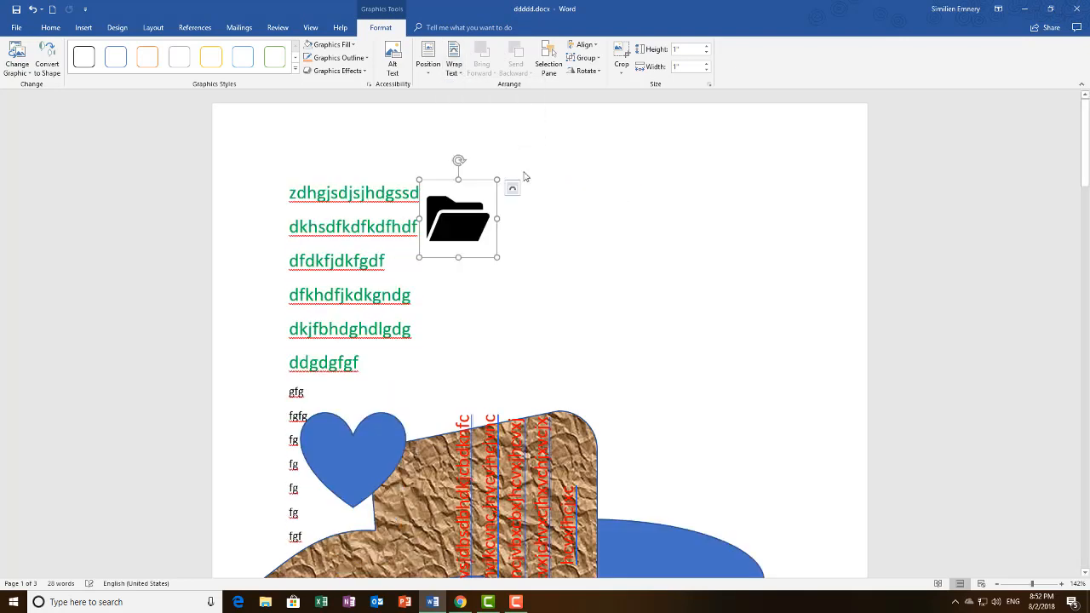
- Move the folder icon over the first lines of green text and set its text wrapping to Behind Text
drag(456, 215, 662, 266)
drag(557, 243, 365, 216)
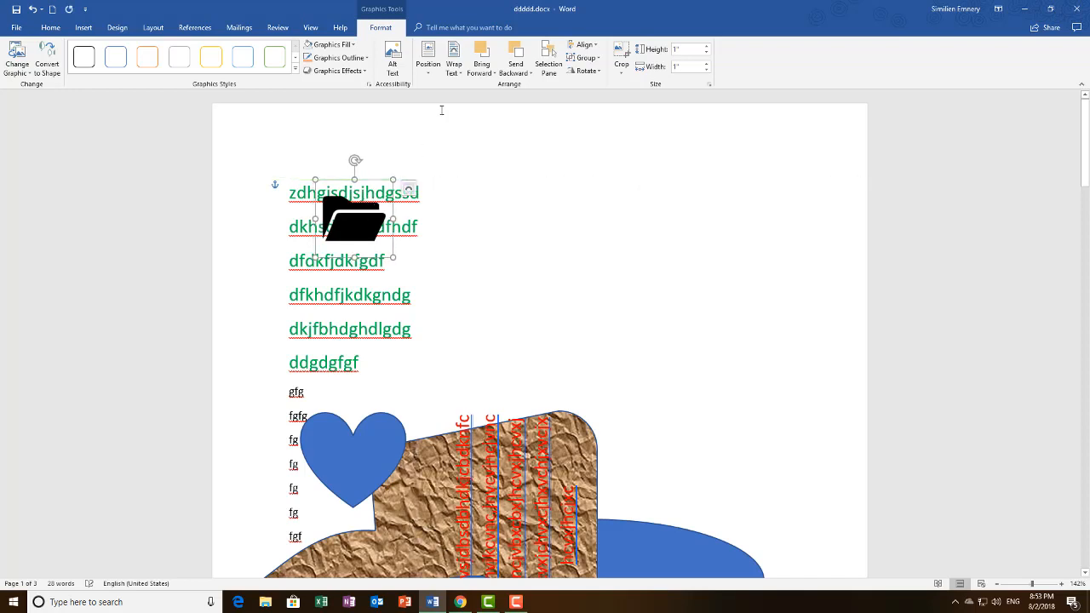
click(462, 68)
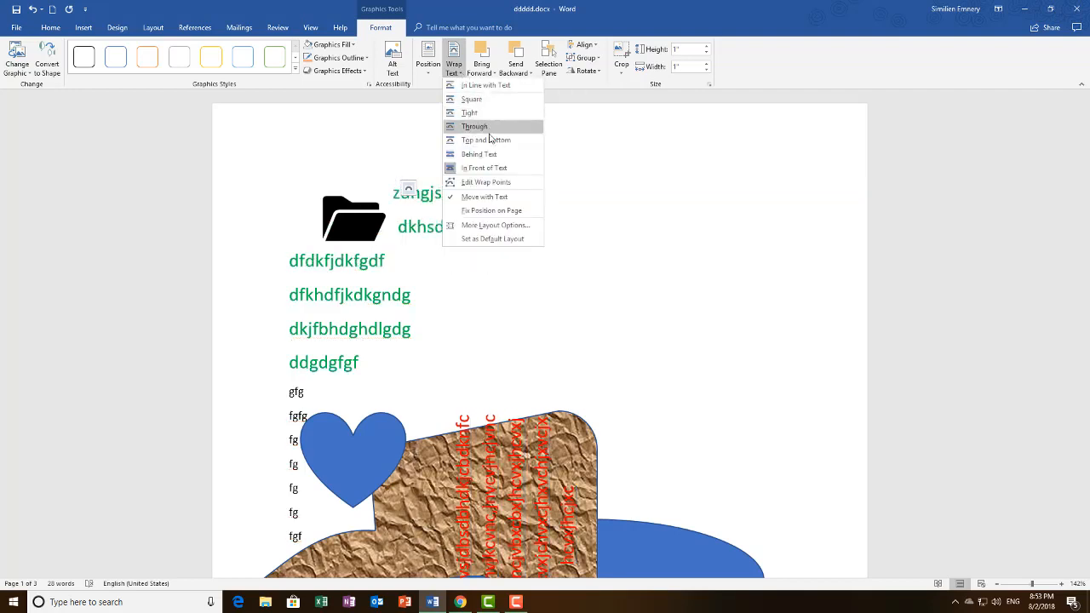
click(466, 167)
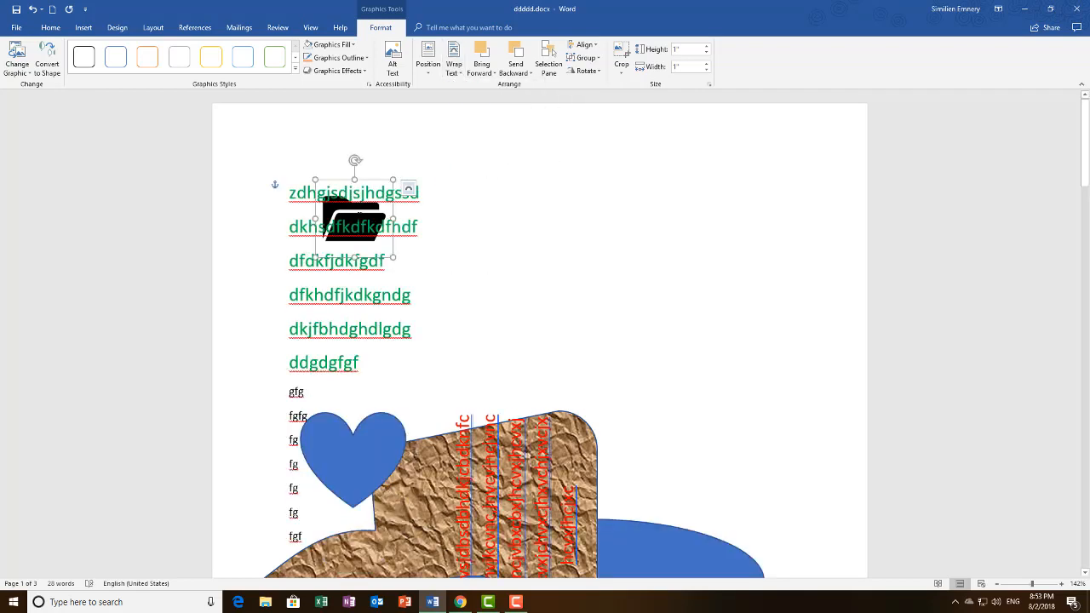
- Move the folder icon to the blank area beside the green text and apply the light blue outline graphics style
drag(366, 180, 641, 239)
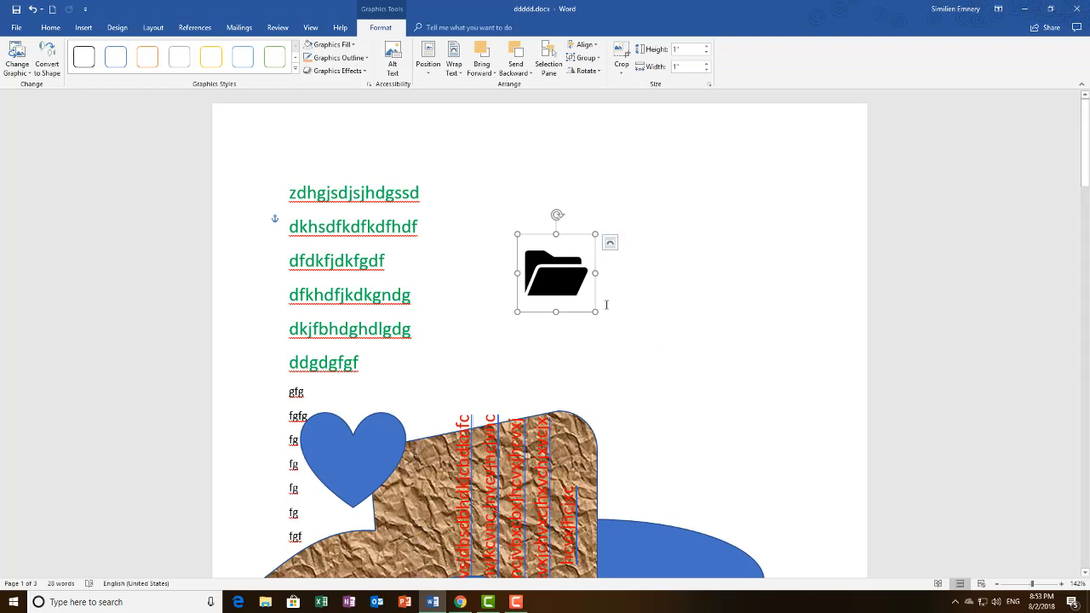
click(252, 62)
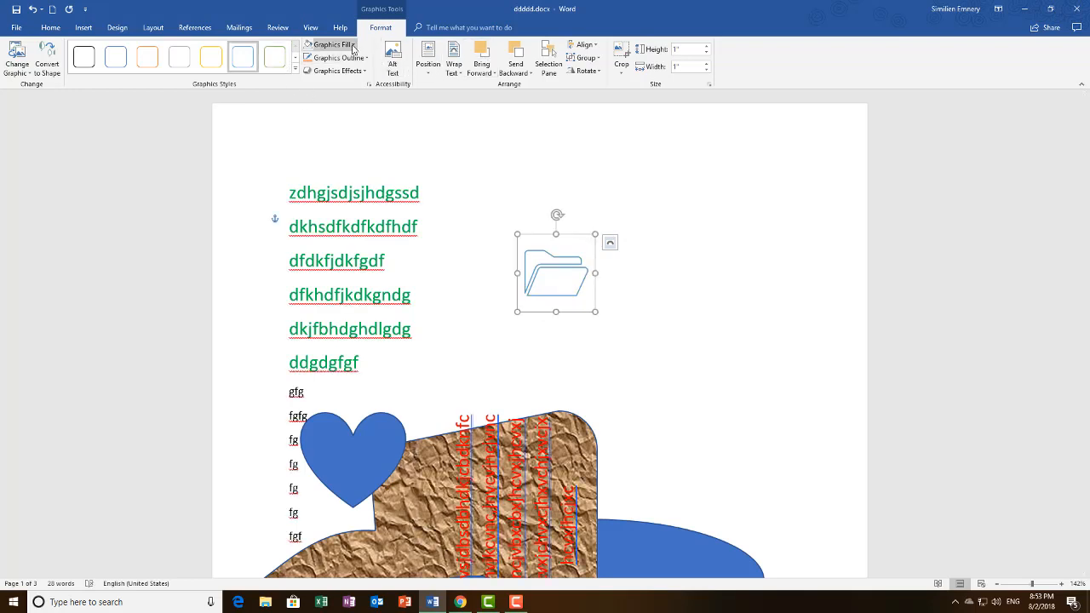
click(351, 44)
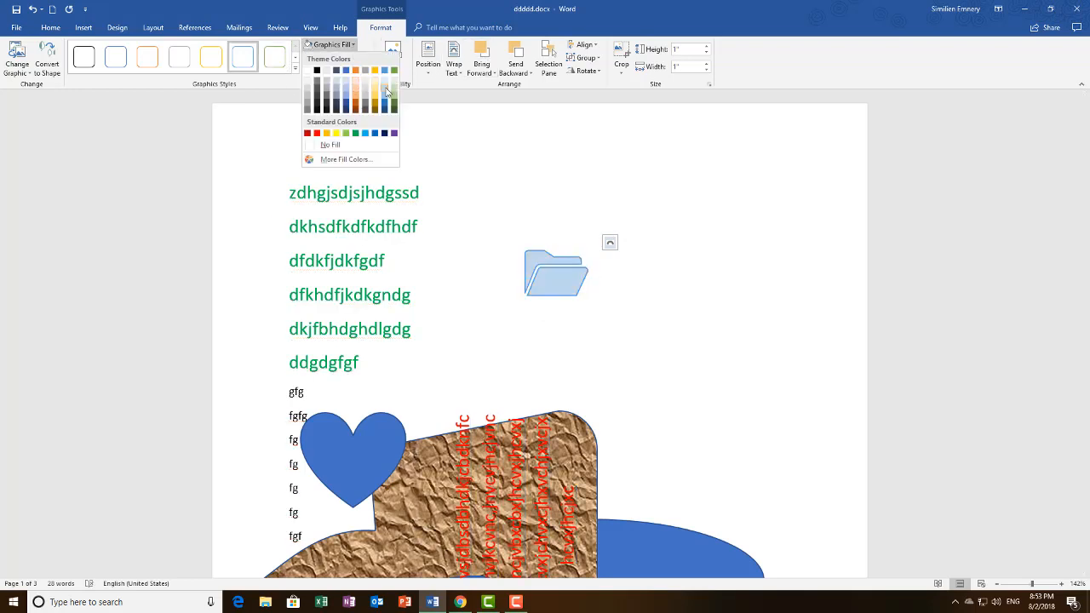
click(437, 136)
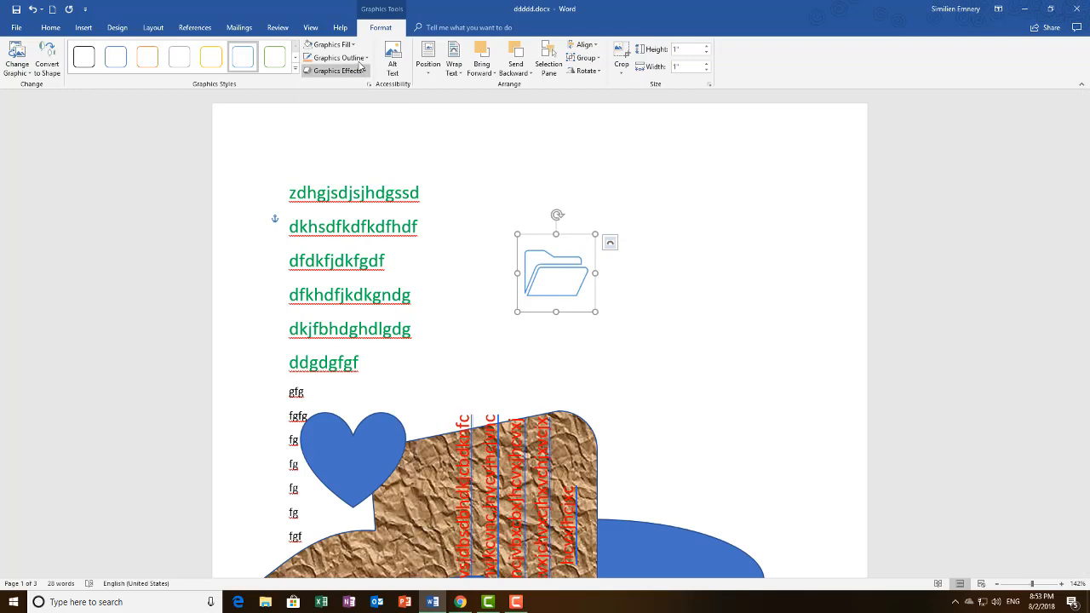
click(351, 57)
click(510, 147)
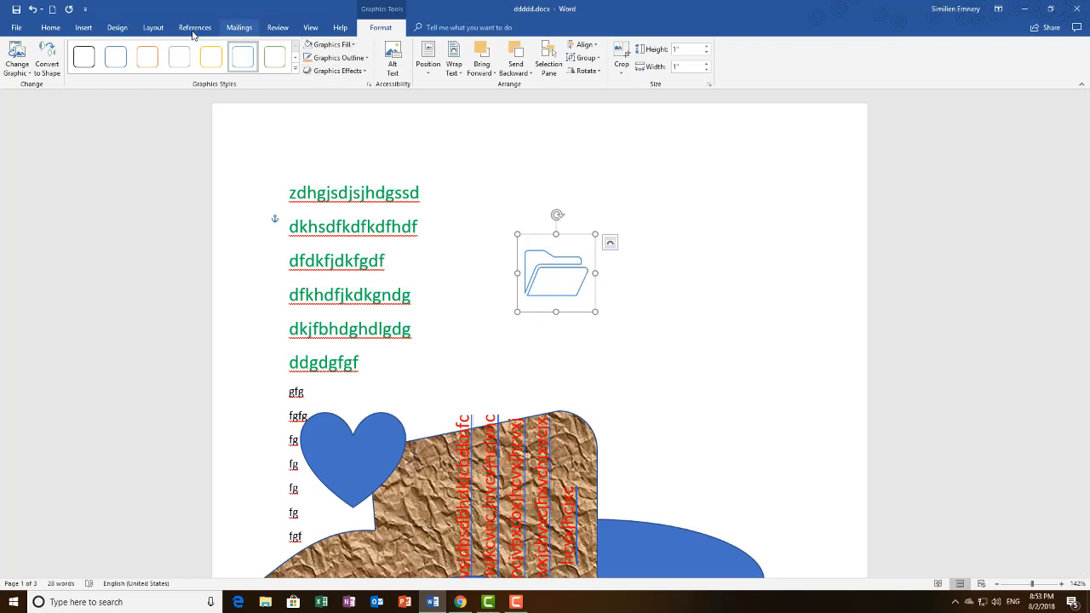
click(84, 28)
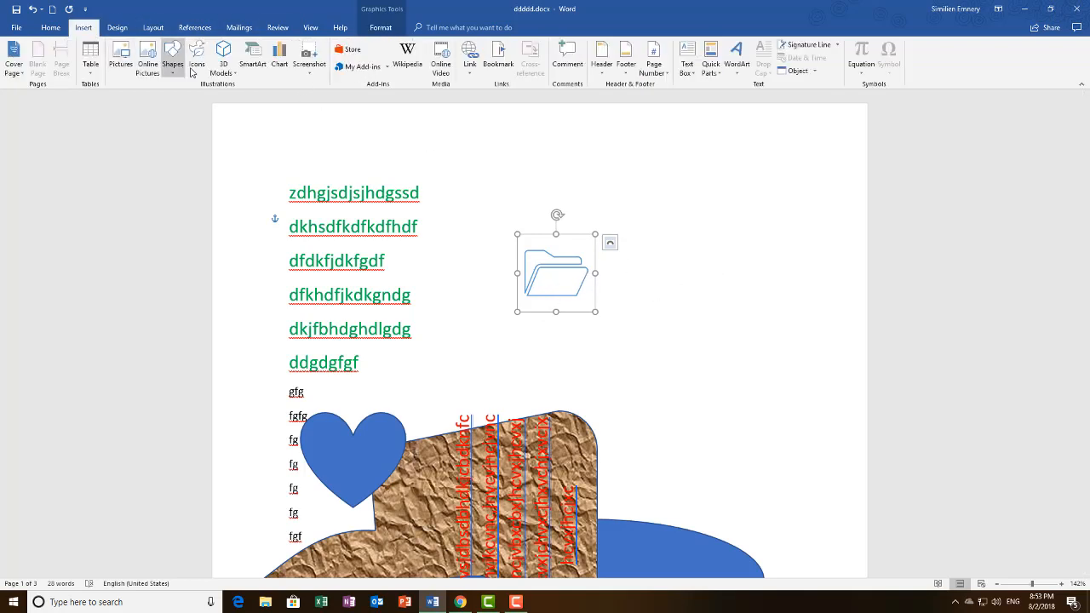
click(235, 75)
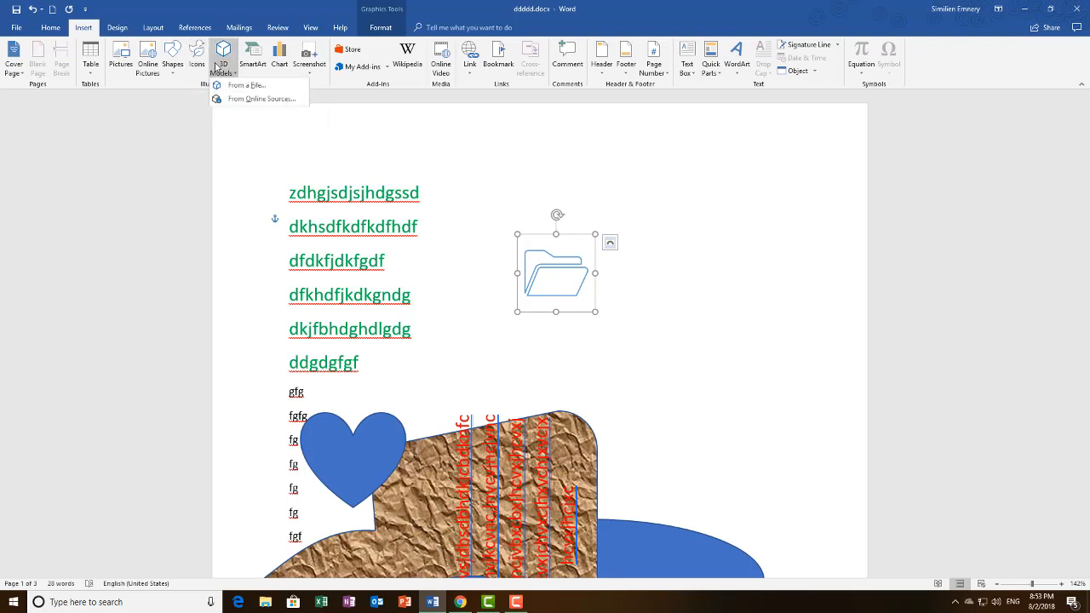
click(274, 86)
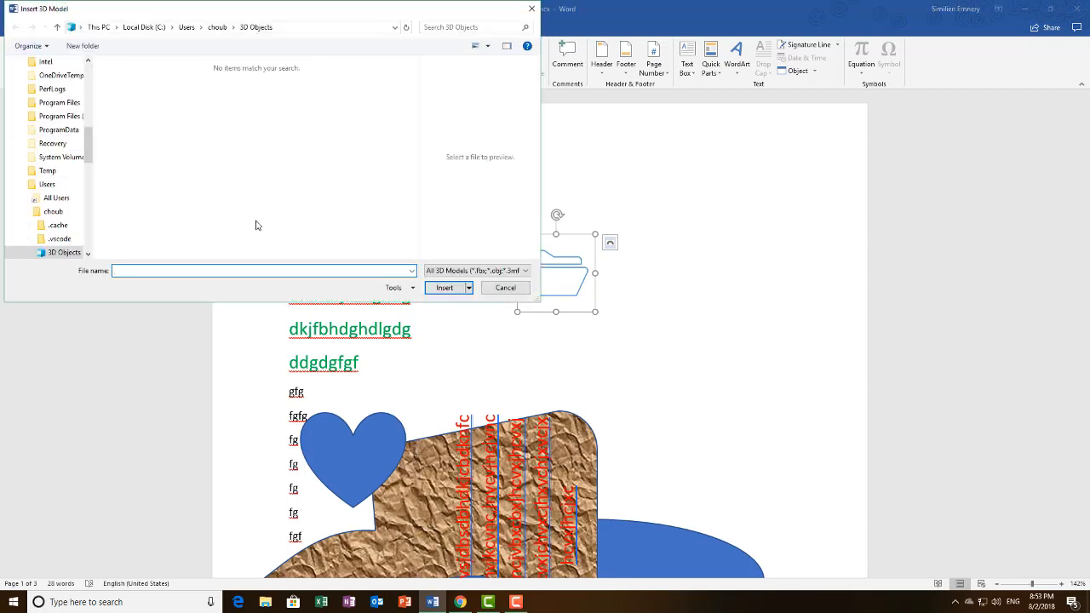
click(505, 288)
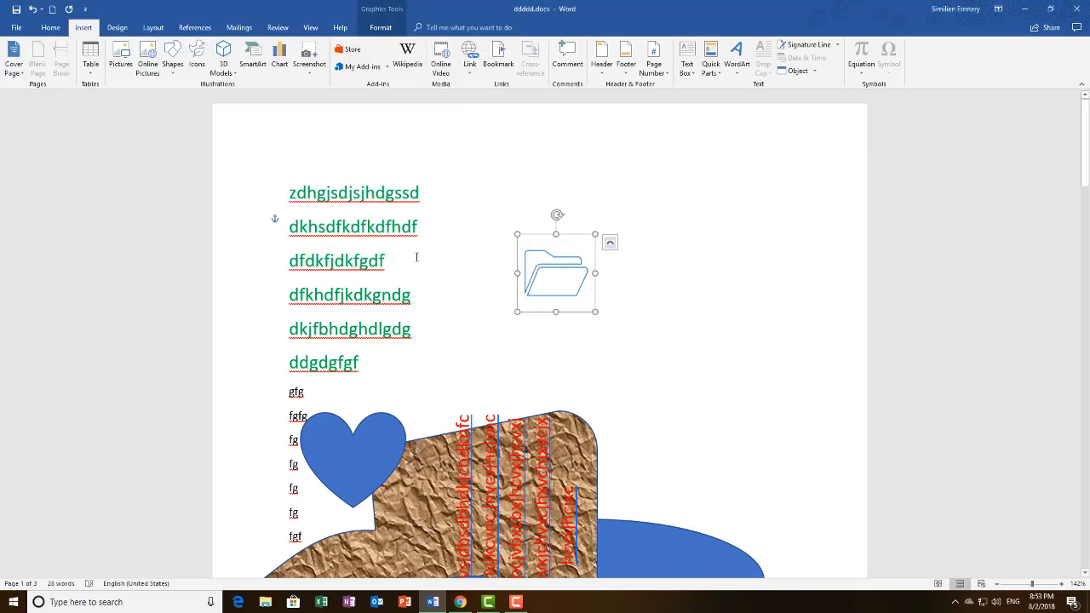
- Insert the Convenience Store 3D model from the Buildings category of the online Remix 3D library
click(224, 71)
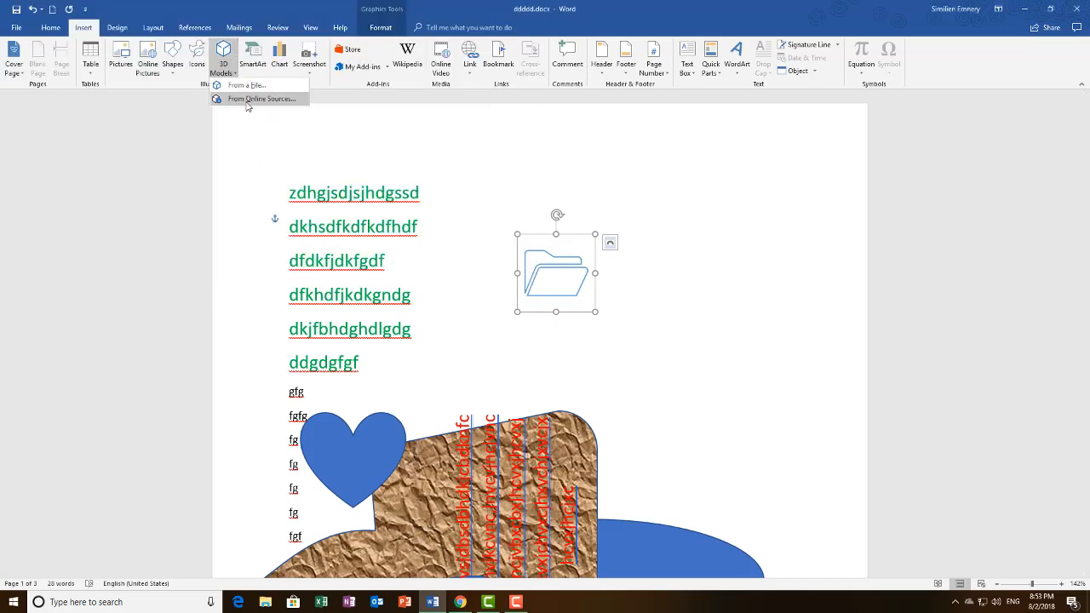
click(248, 99)
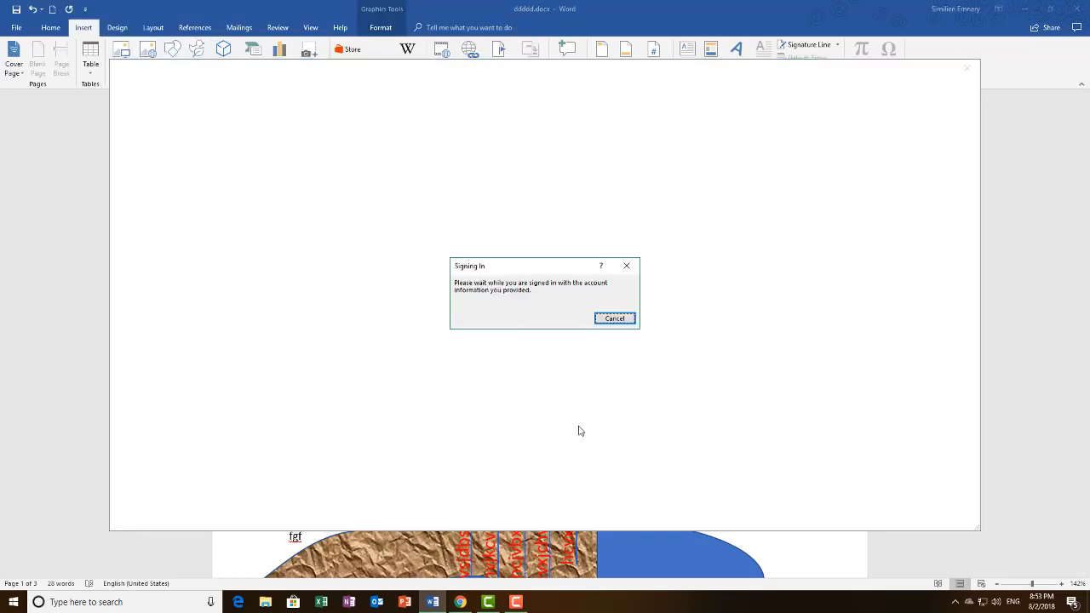
click(609, 320)
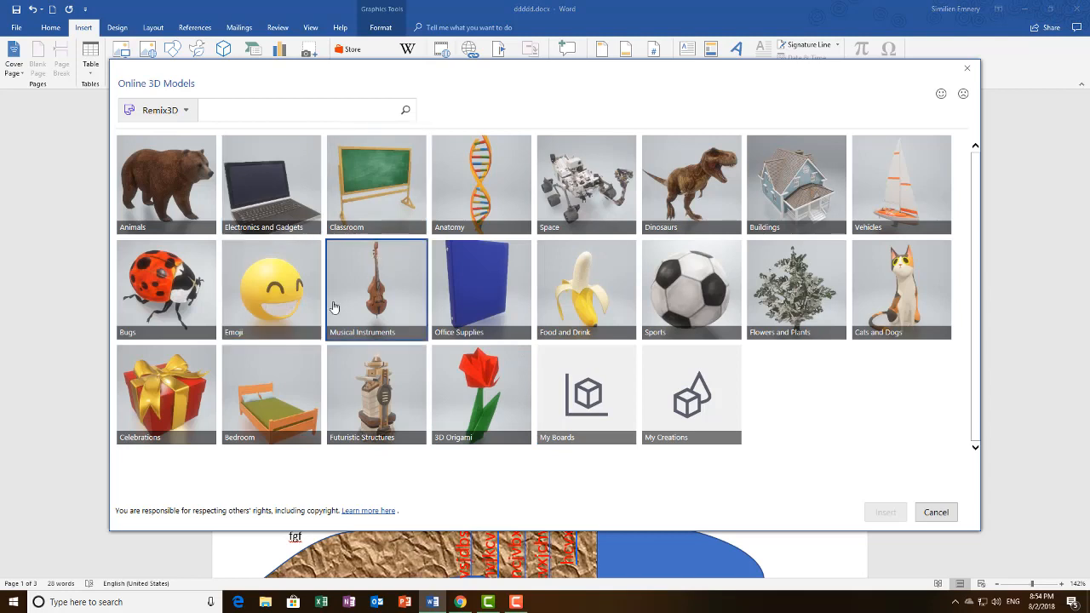
click(810, 198)
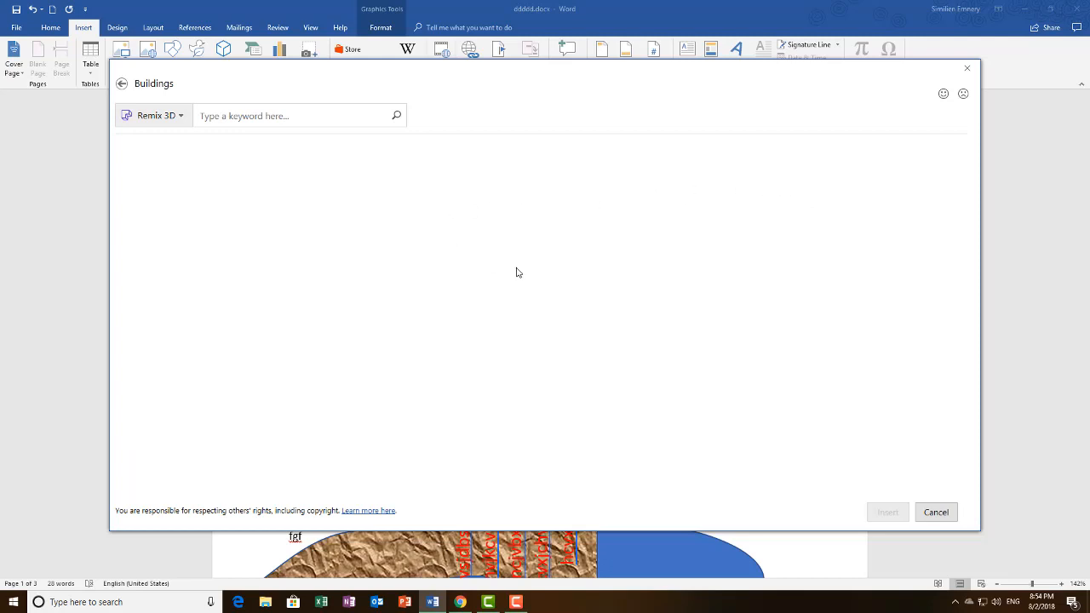
click(120, 85)
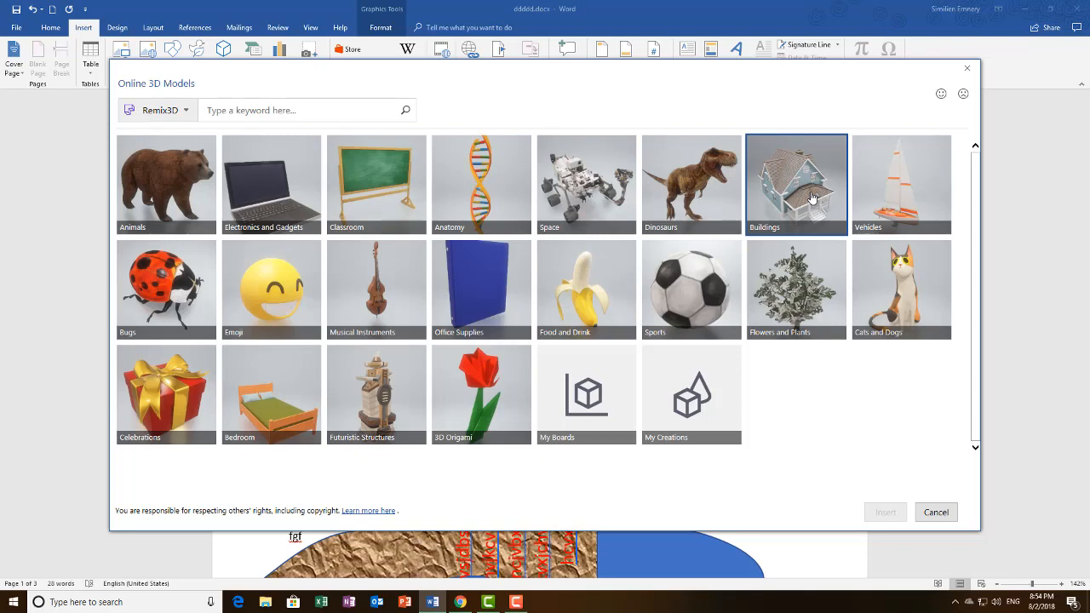
click(812, 197)
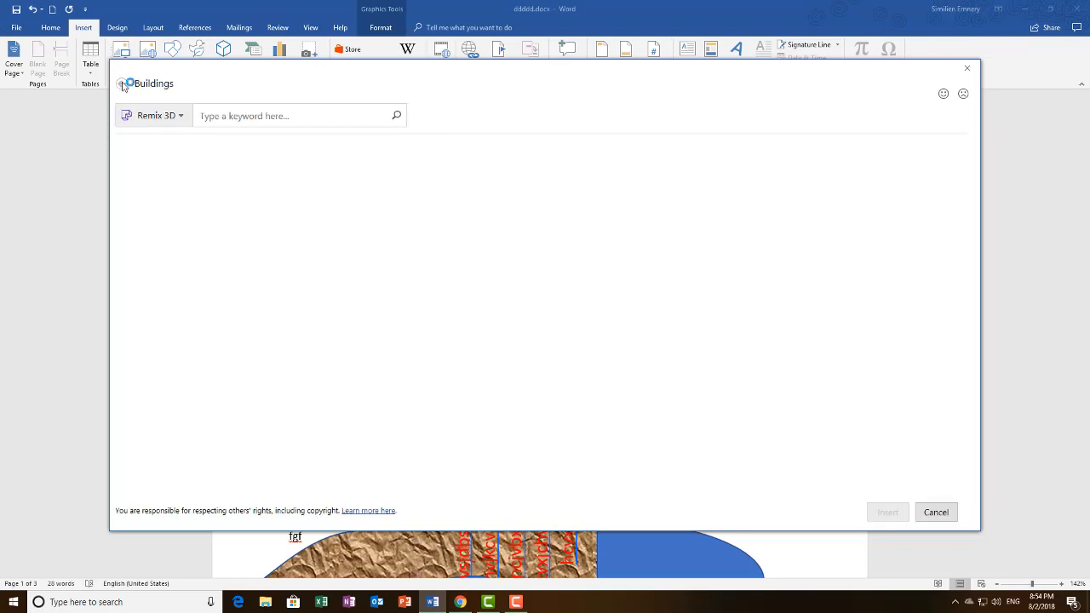
click(123, 85)
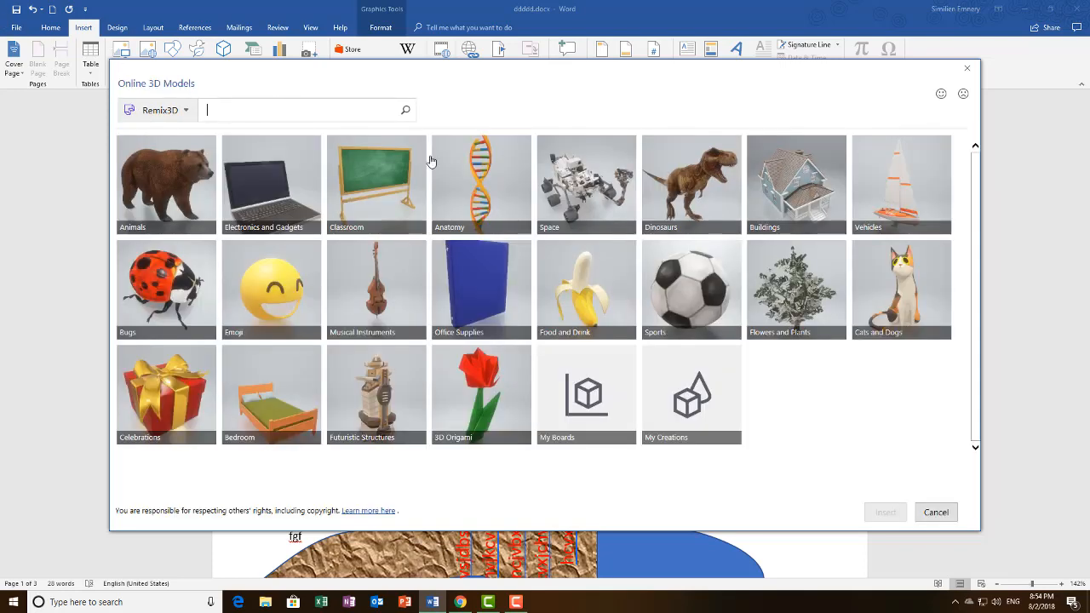
click(781, 202)
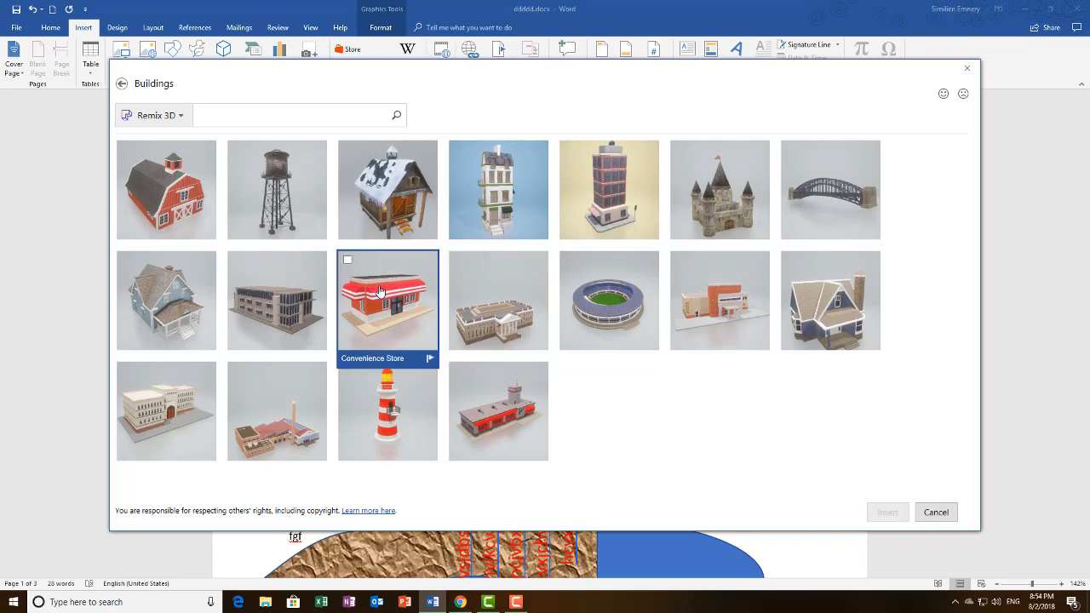
click(347, 262)
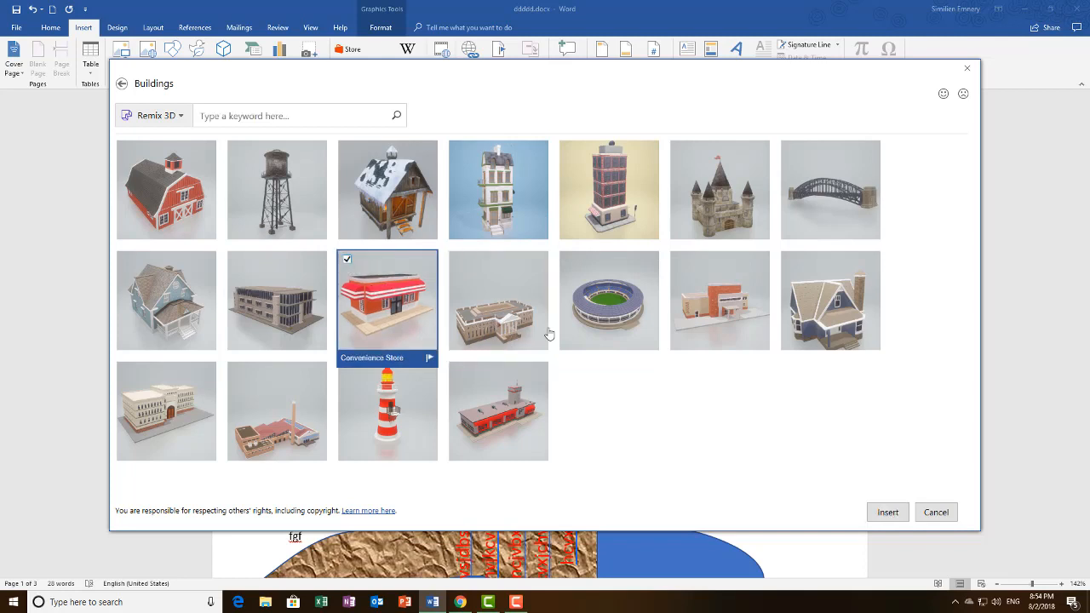
click(885, 512)
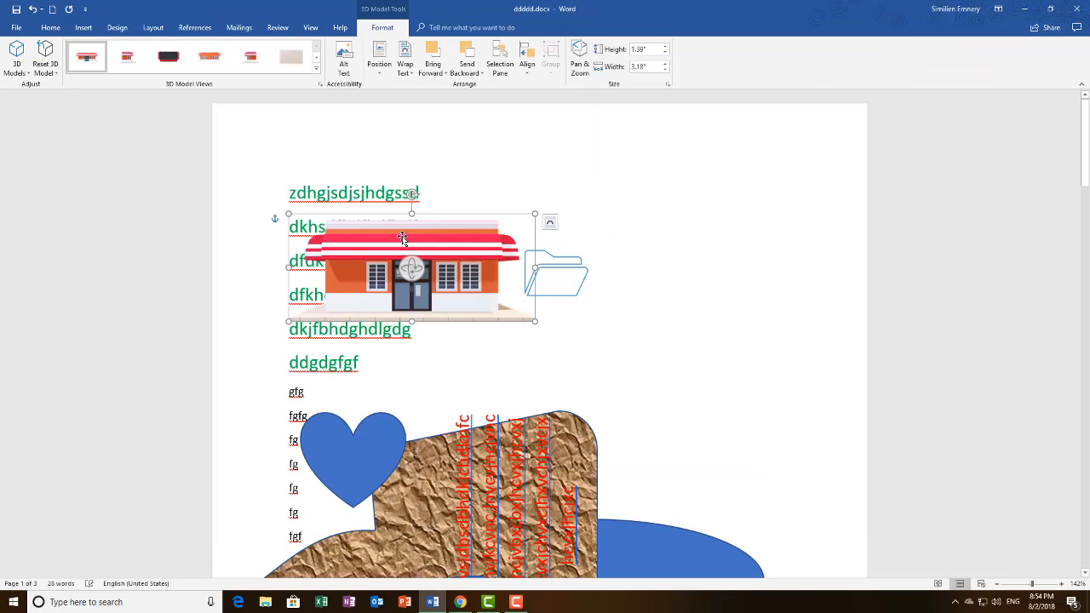
- Tilt the store 3D model to show its base and move it to the blank area below and beside the folder icon
drag(634, 237, 717, 389)
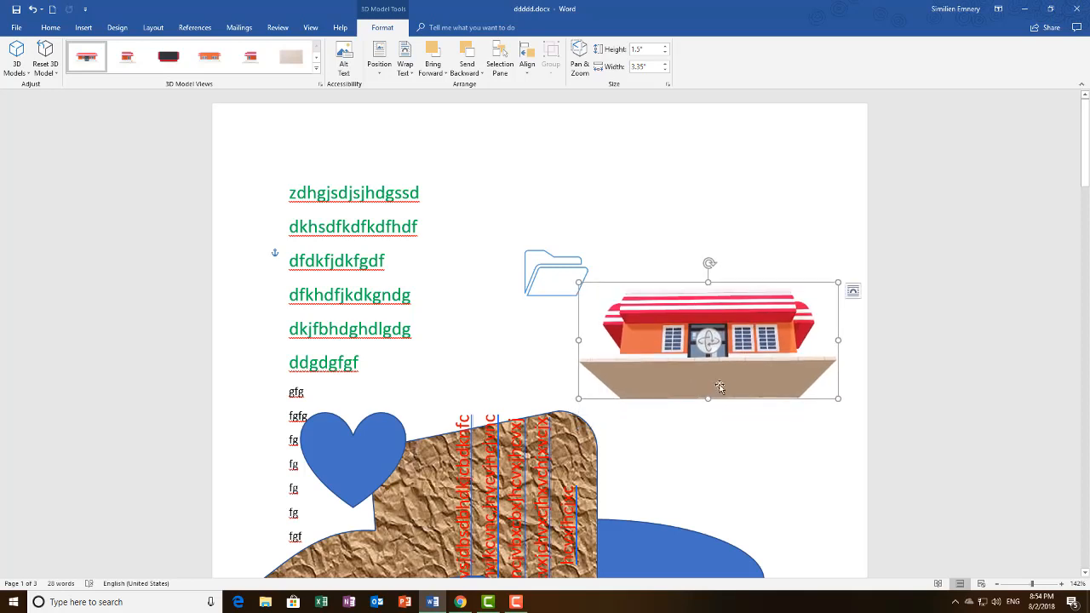
drag(704, 320, 705, 353)
drag(707, 311, 708, 331)
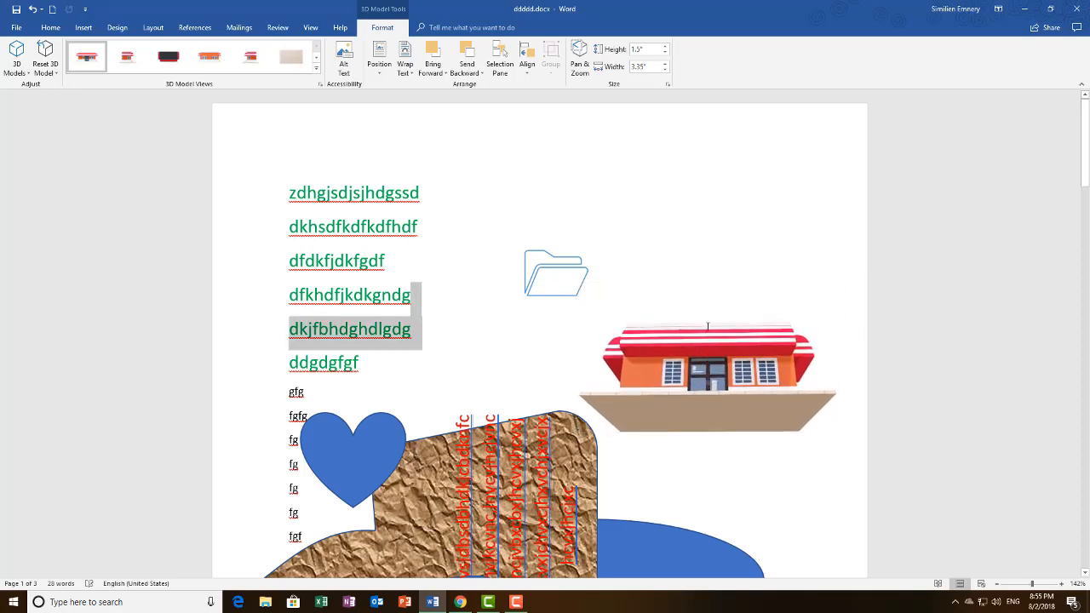
click(711, 340)
- Rotate the store 3D model sideways and back to face the front, and place it beside the folder icon, level with the first text lines
drag(711, 378, 827, 423)
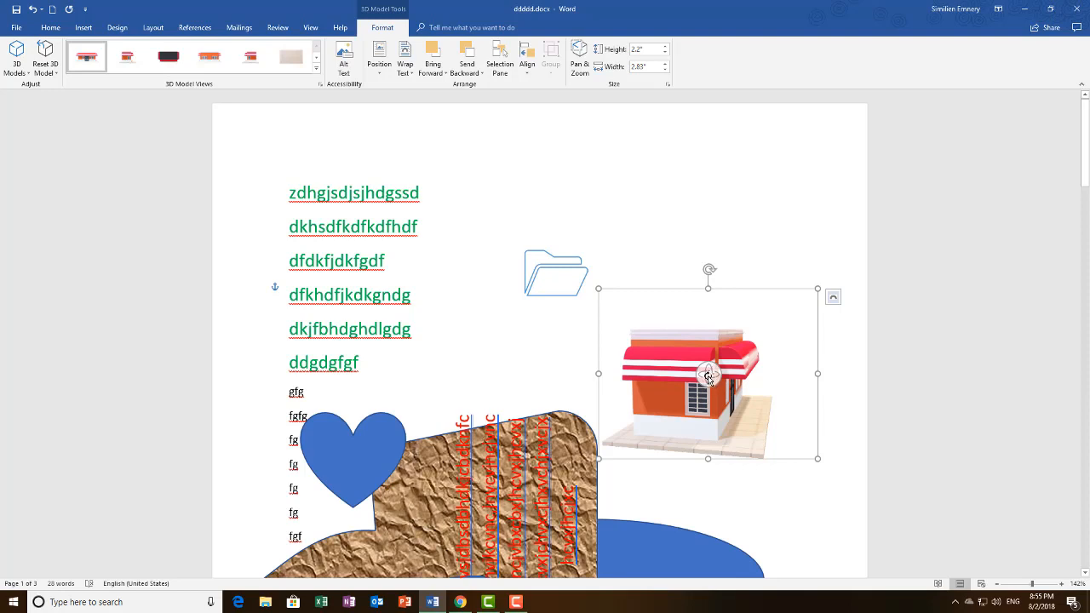
drag(707, 375, 585, 371)
drag(728, 347, 712, 397)
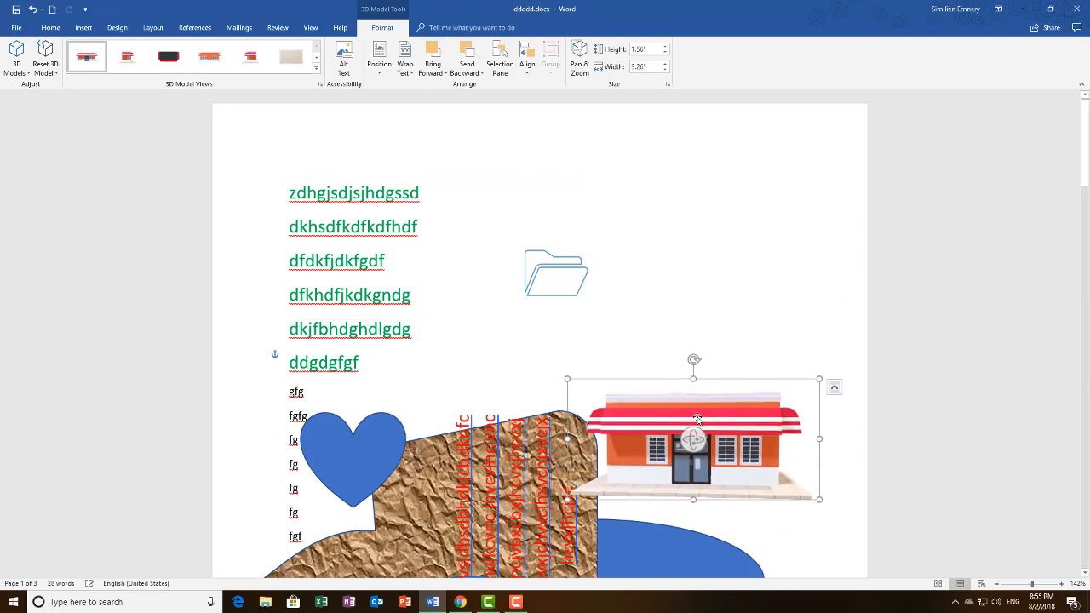
drag(742, 444, 765, 226)
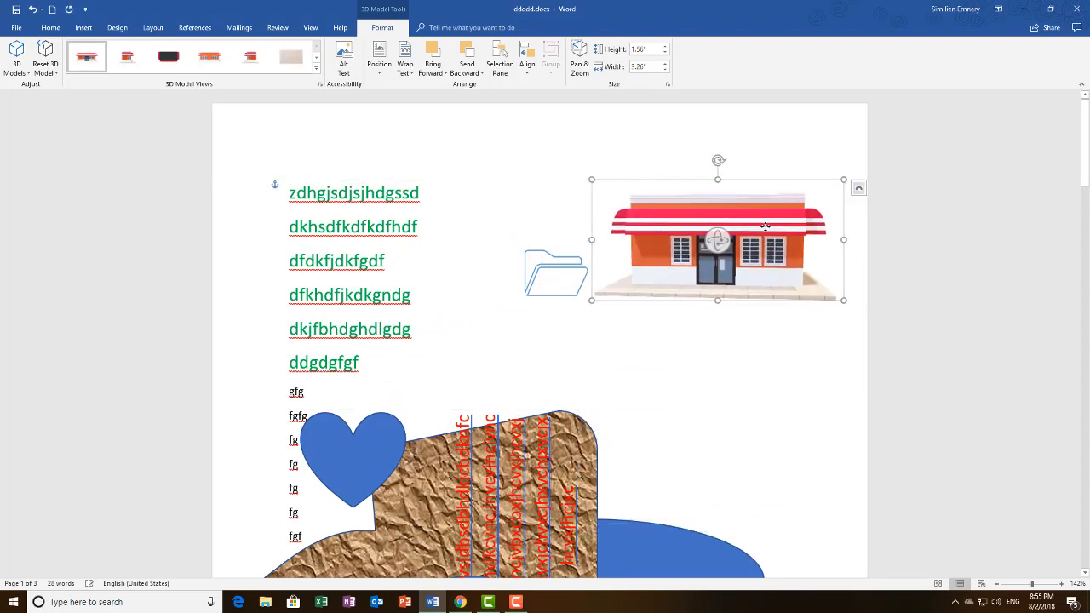
- Open the Insert Chart dialog and move it clear of the store model
click(84, 27)
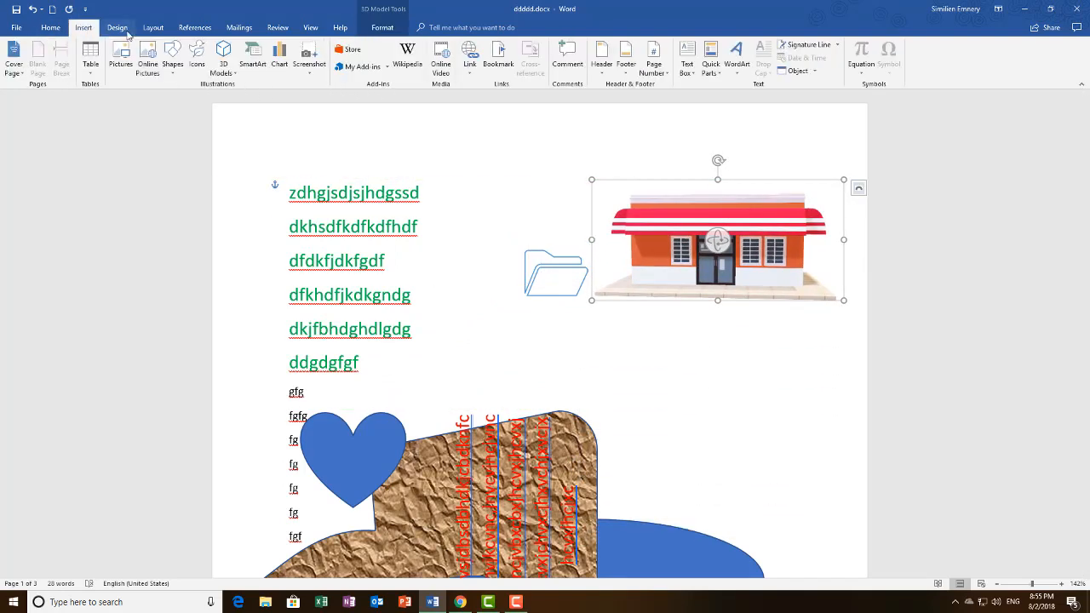
click(279, 61)
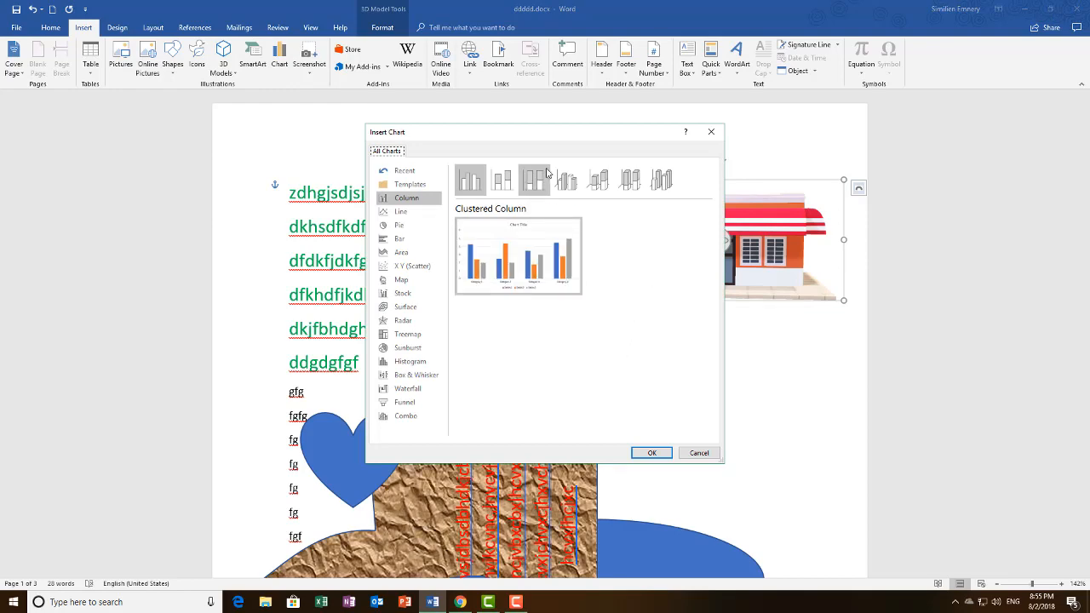
drag(549, 141, 245, 208)
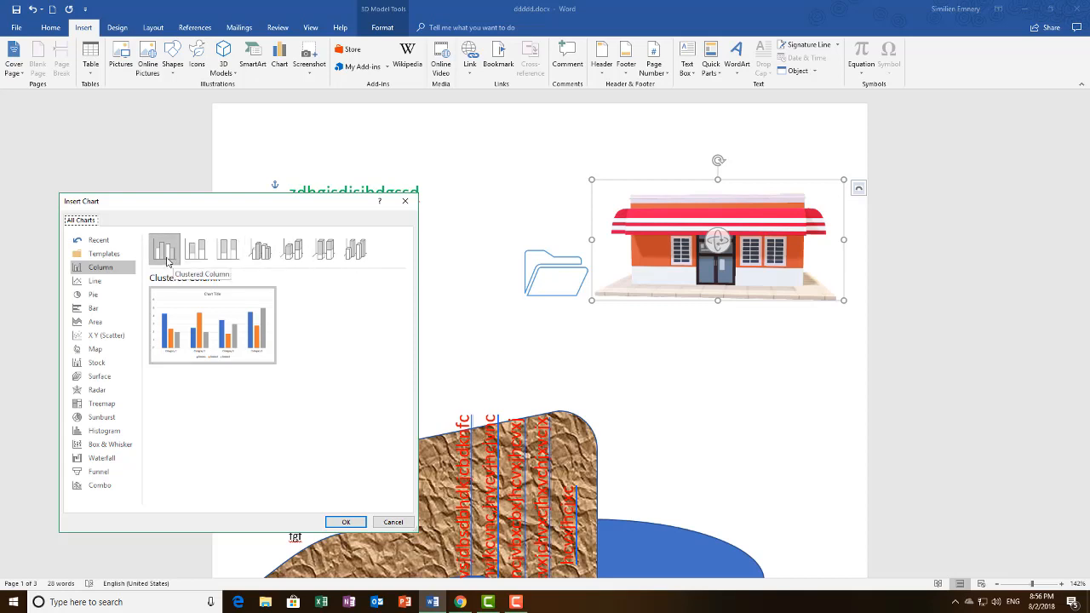
- Preview the column chart subtypes, including Stacked Column, 3-D Clustered Column and 3-D 100% Stacked Column
click(189, 256)
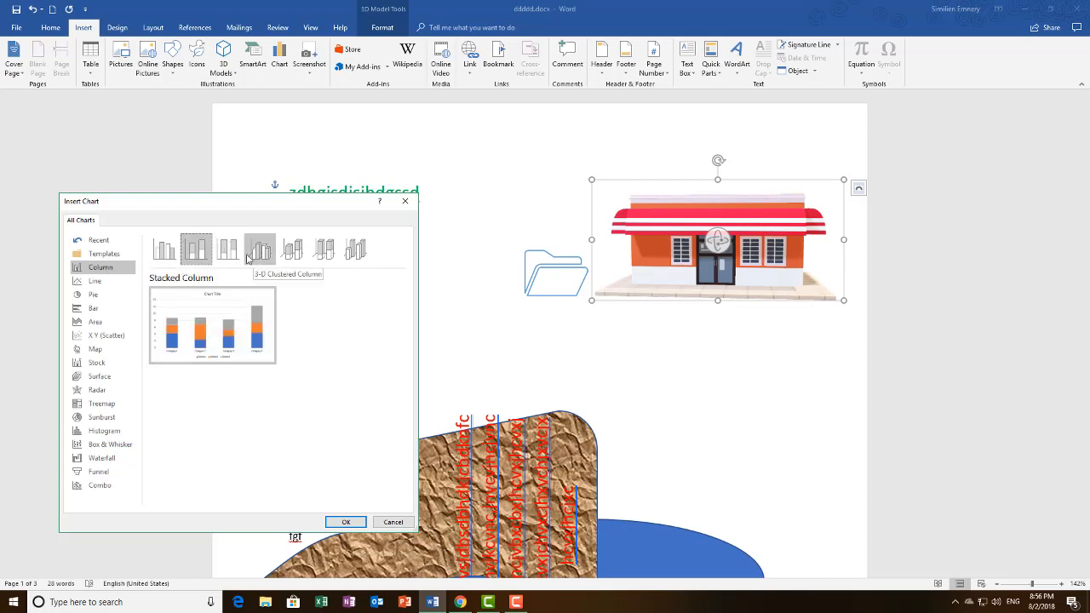
click(260, 253)
click(344, 257)
click(324, 250)
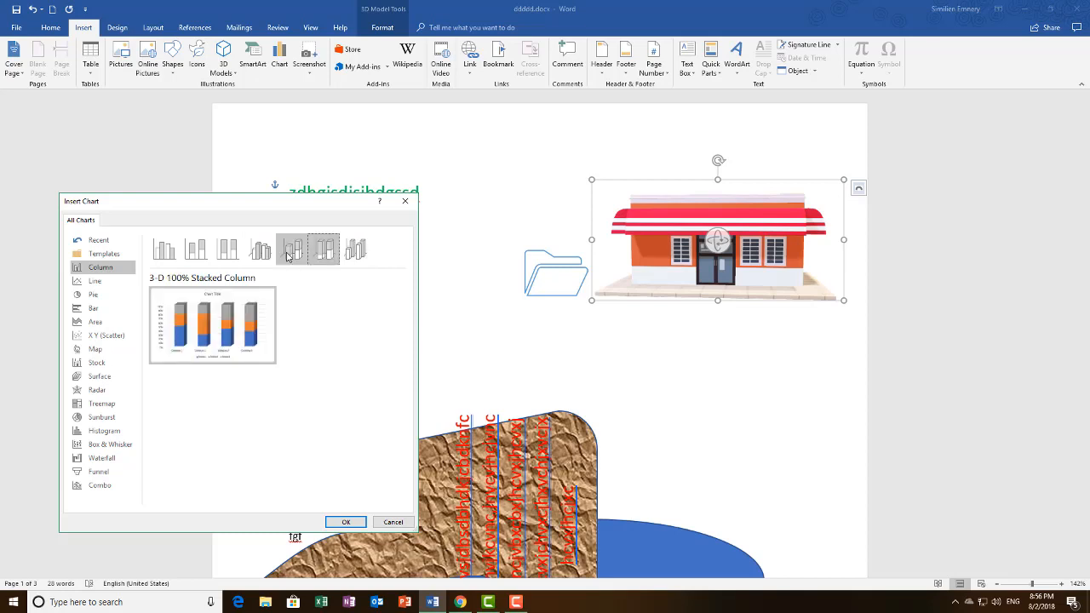
click(292, 250)
click(261, 251)
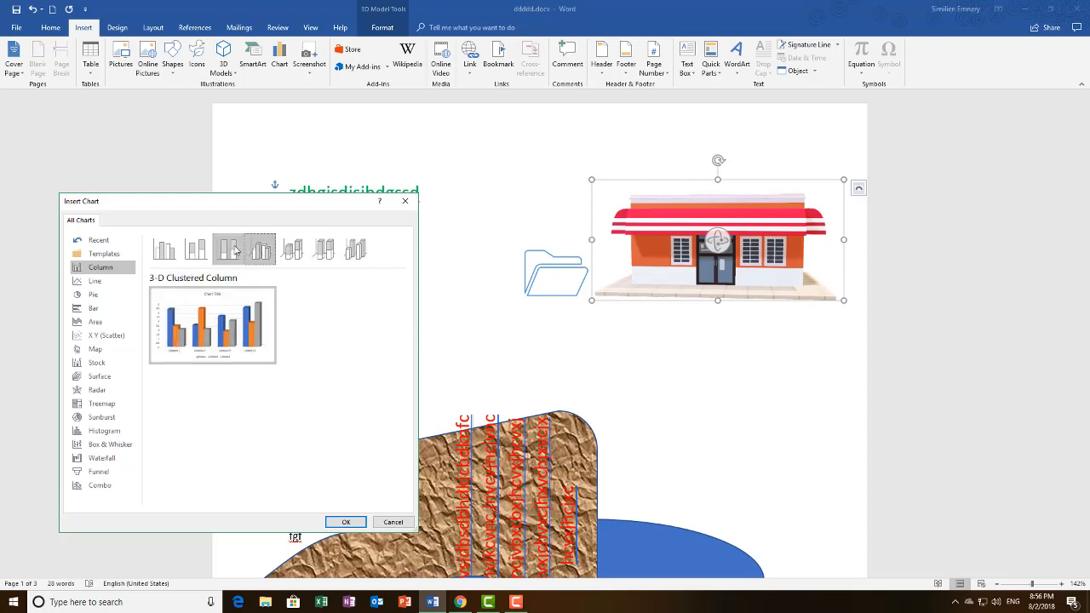
click(292, 250)
click(324, 250)
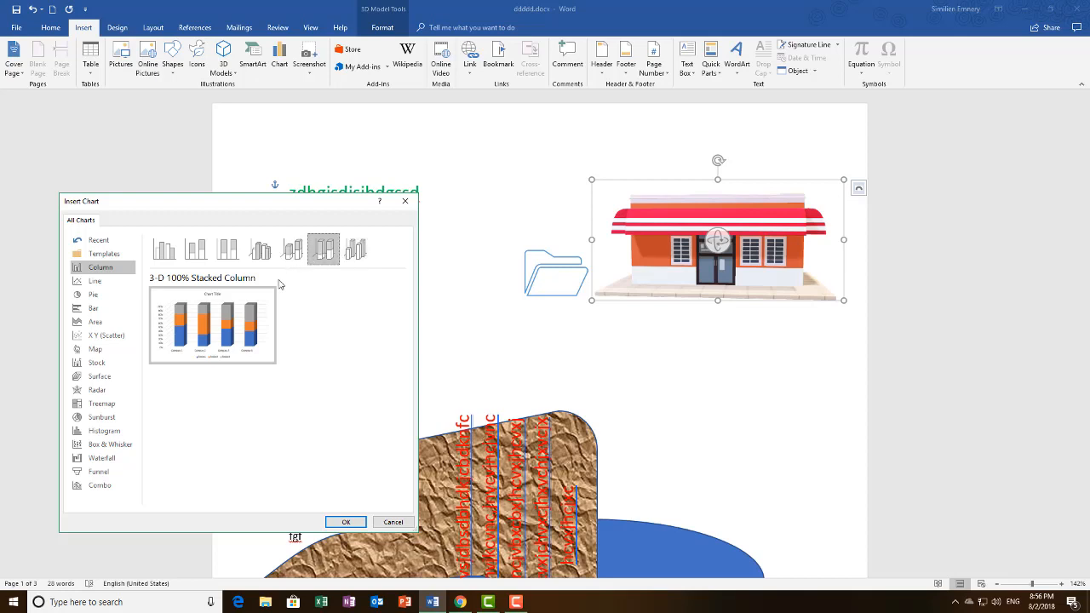
mouse_move(245, 328)
- Preview the line chart subtypes, from the plain Line and 100% Stacked Line to the versions with markers
click(95, 281)
mouse_move(226, 349)
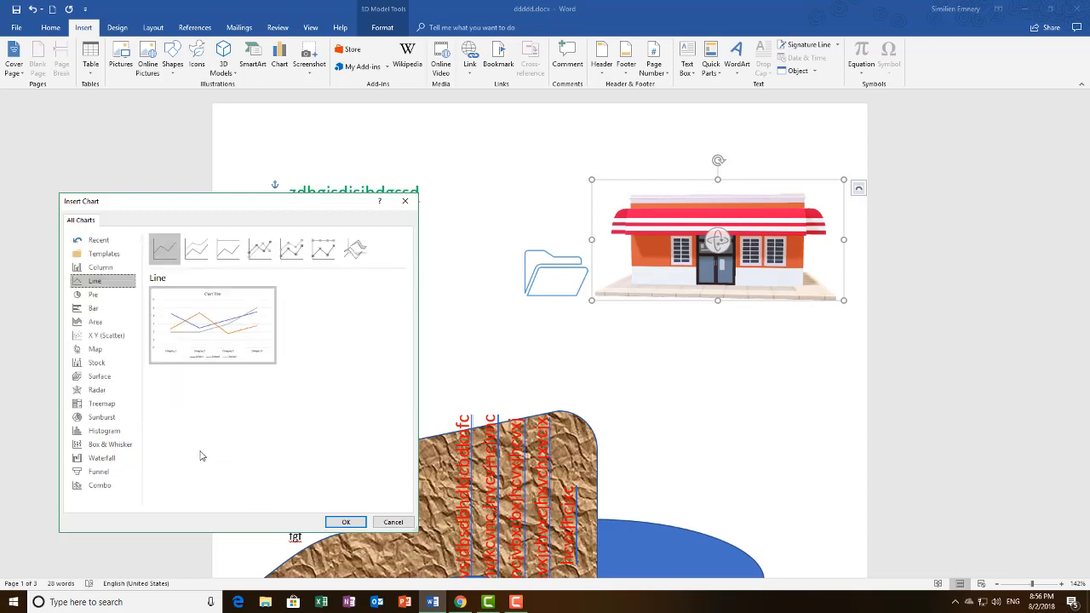
click(231, 252)
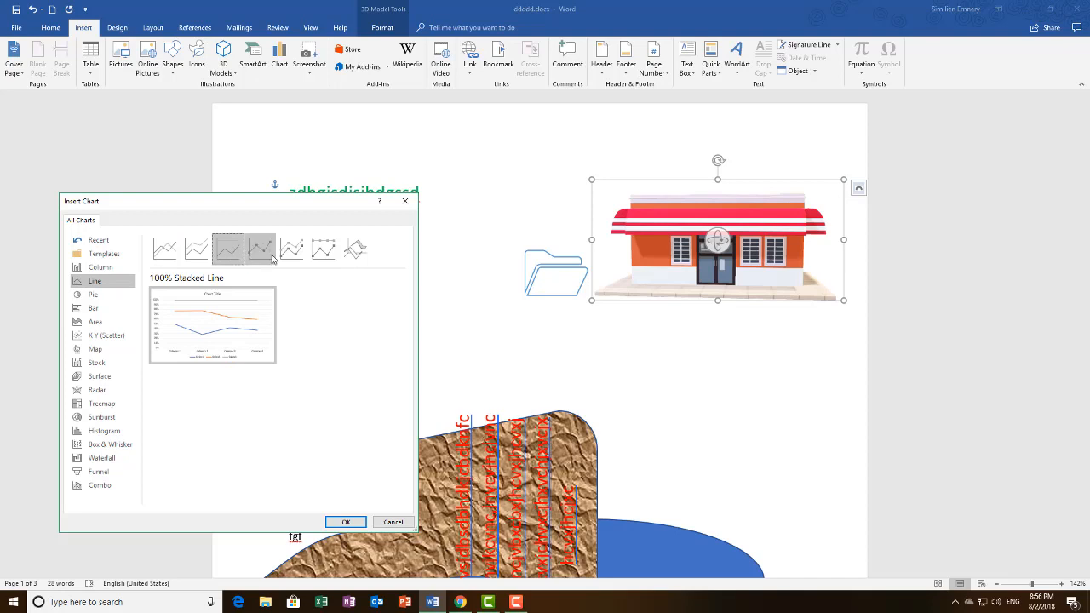
click(270, 255)
click(293, 252)
click(324, 252)
mouse_move(204, 376)
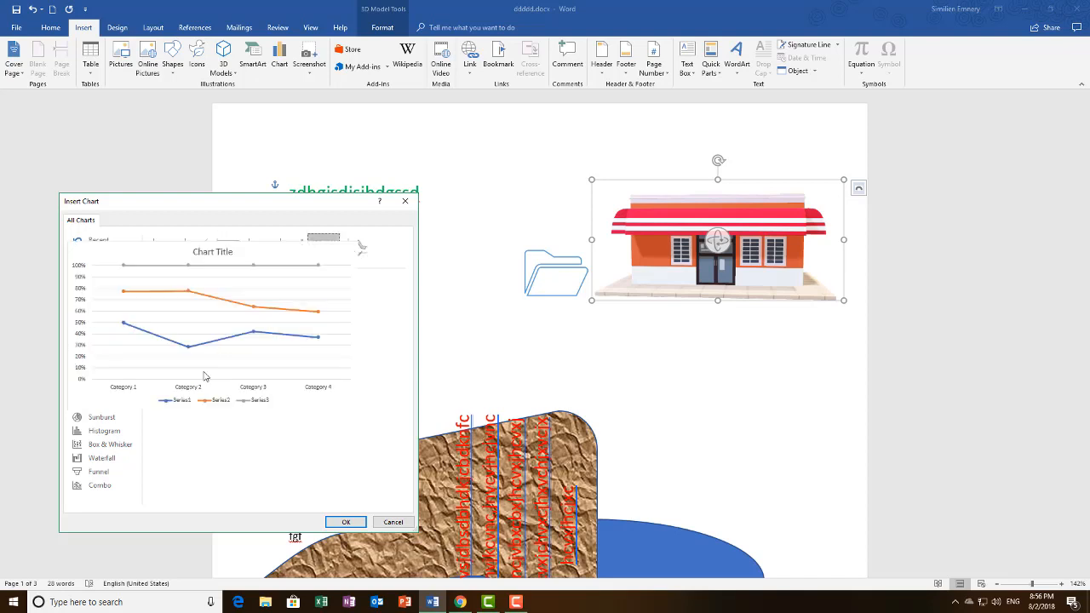
- Preview the Pie, Bar, Area, Map and X Y (Scatter) chart types
click(95, 294)
mouse_move(231, 335)
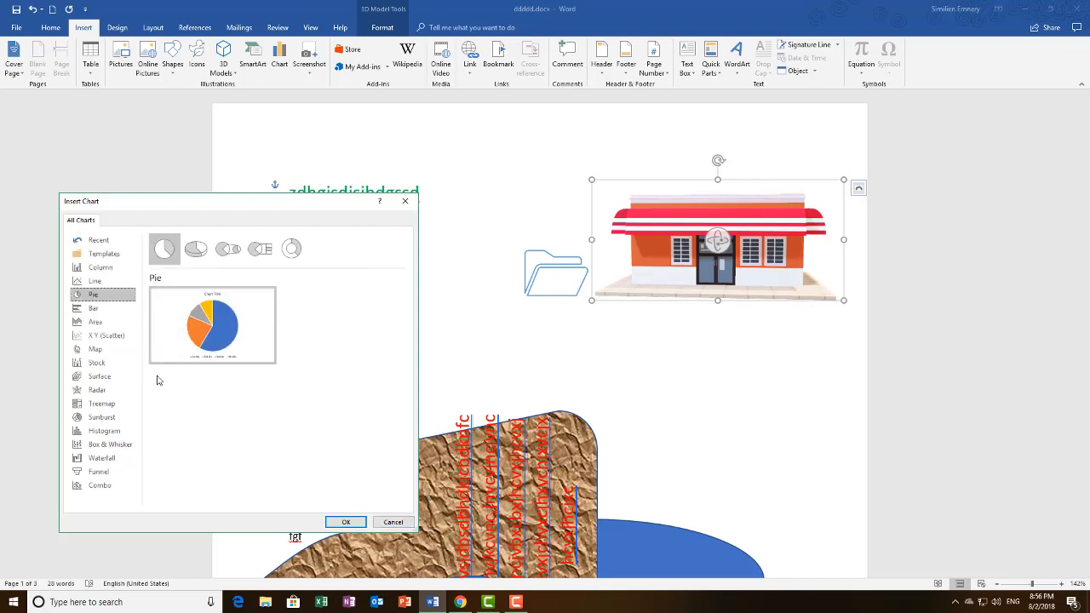
click(109, 311)
mouse_move(226, 339)
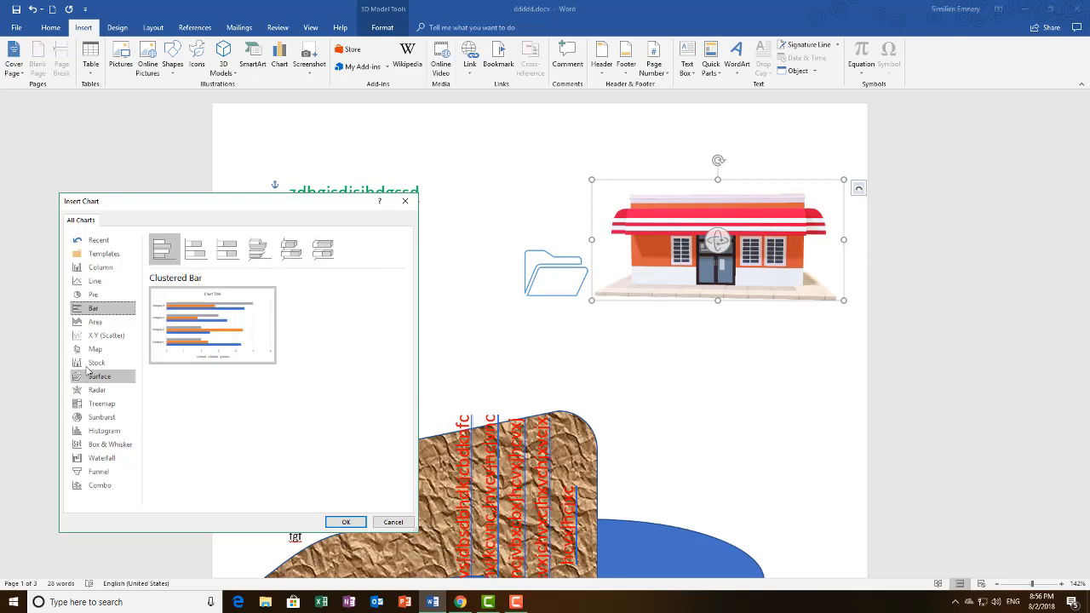
click(99, 324)
mouse_move(172, 344)
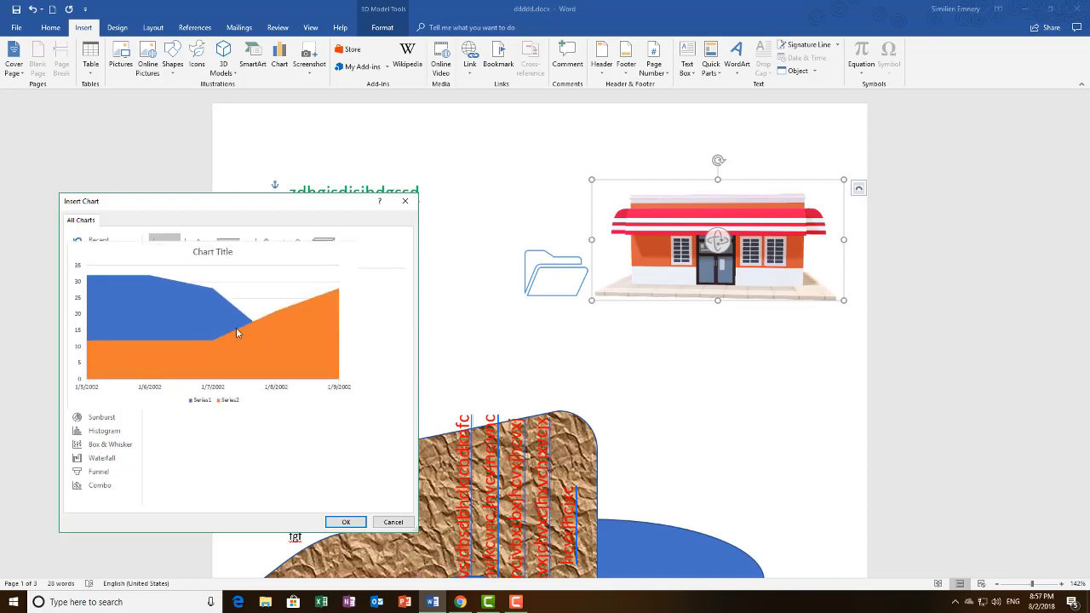
click(95, 352)
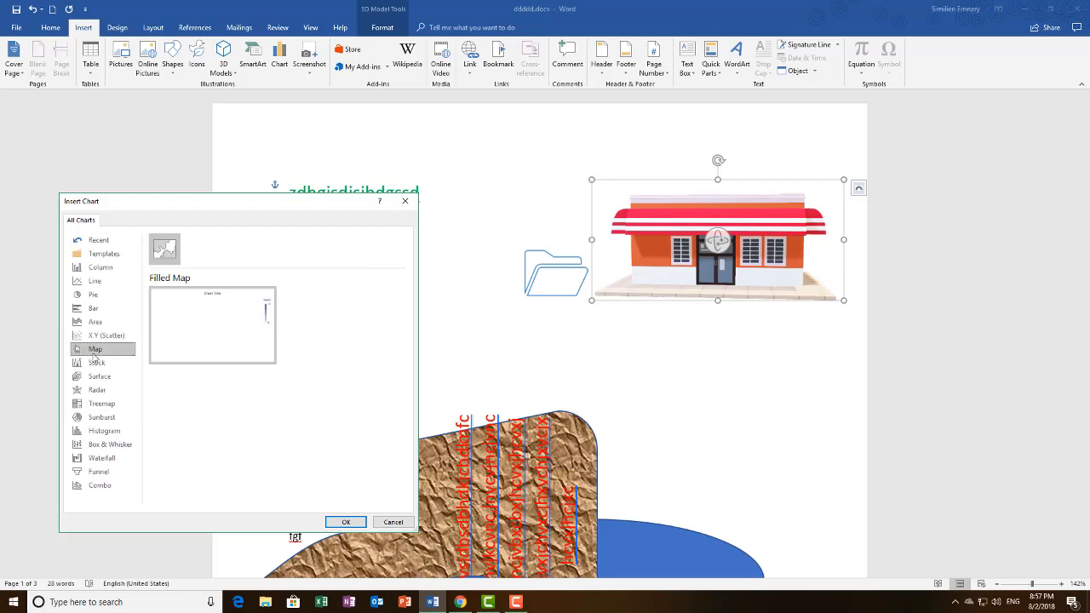
click(109, 337)
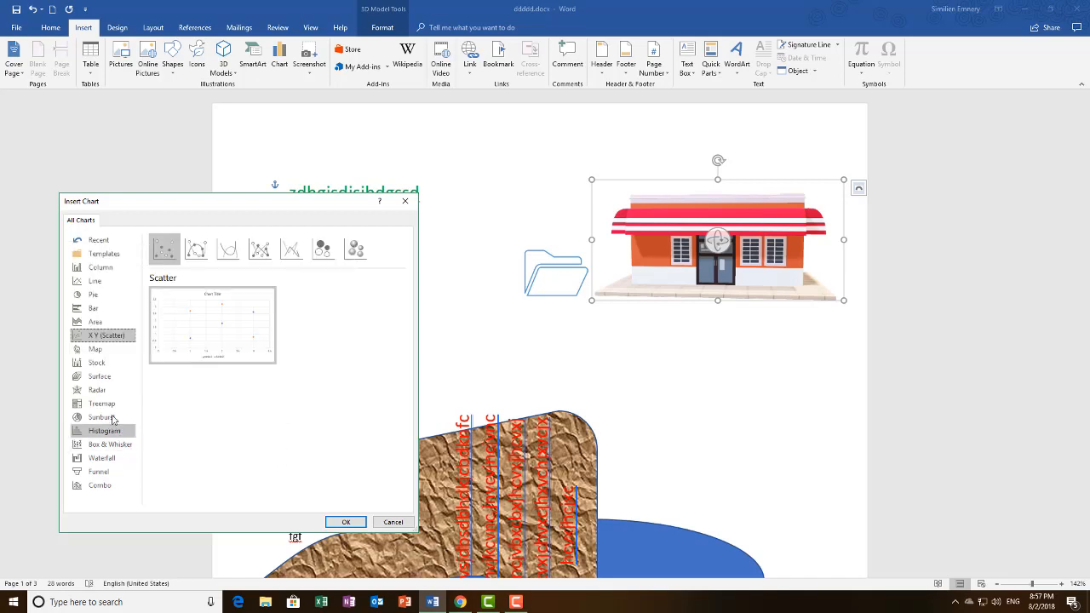
- Preview the Stock, Surface, Treemap, Histogram and Funnel chart types
click(97, 363)
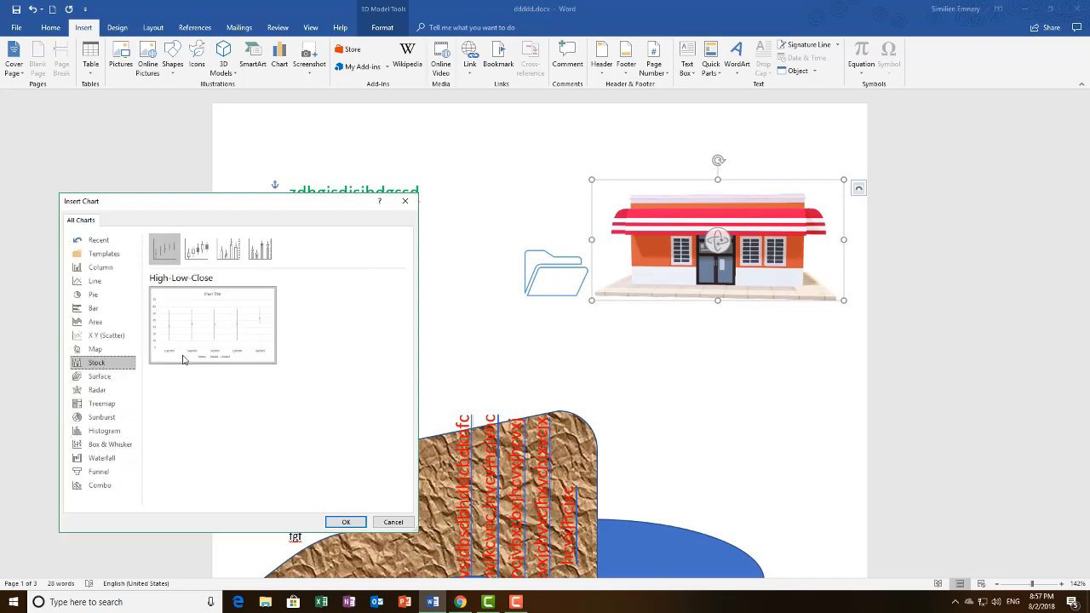
click(101, 378)
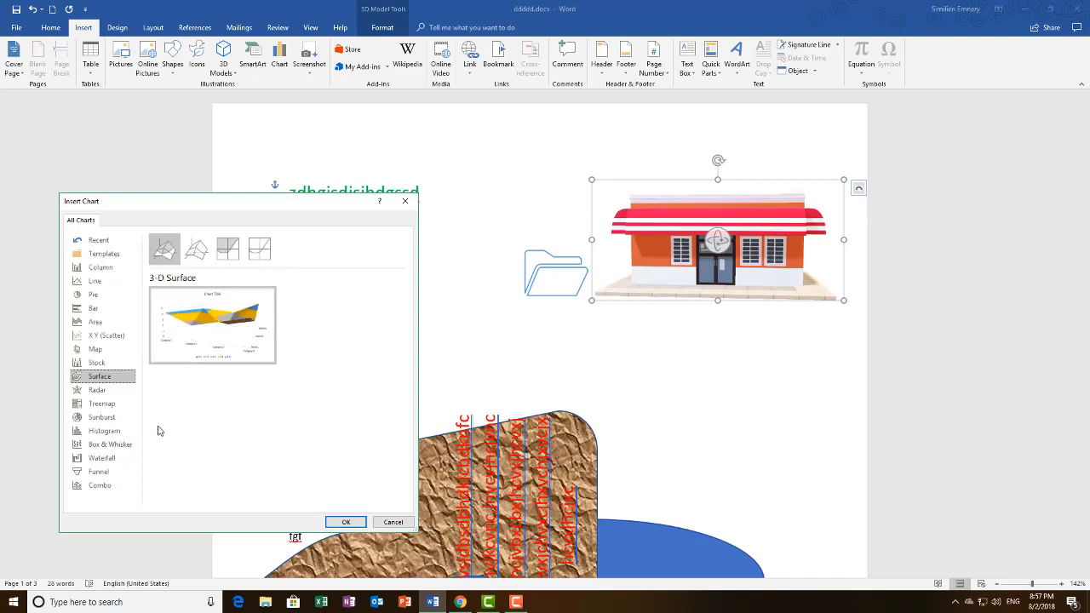
click(101, 403)
mouse_move(205, 344)
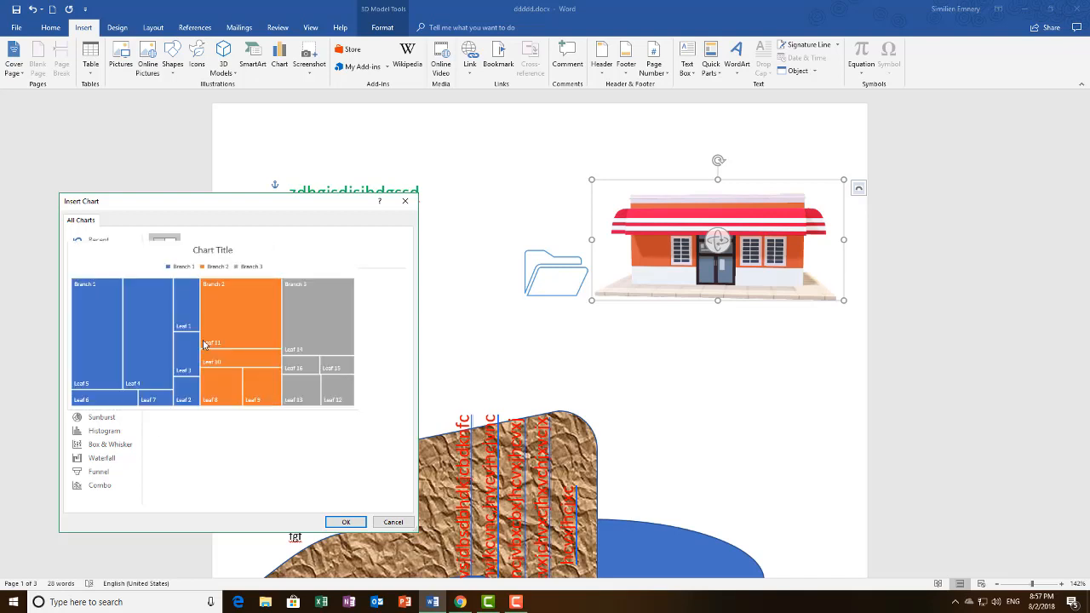
click(103, 431)
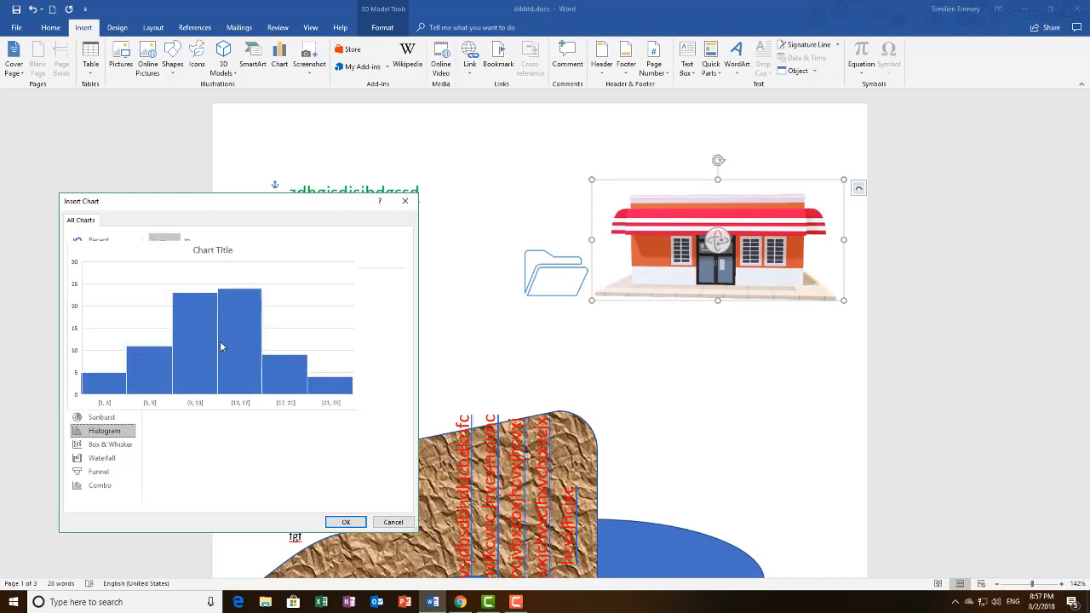
click(99, 472)
mouse_move(213, 350)
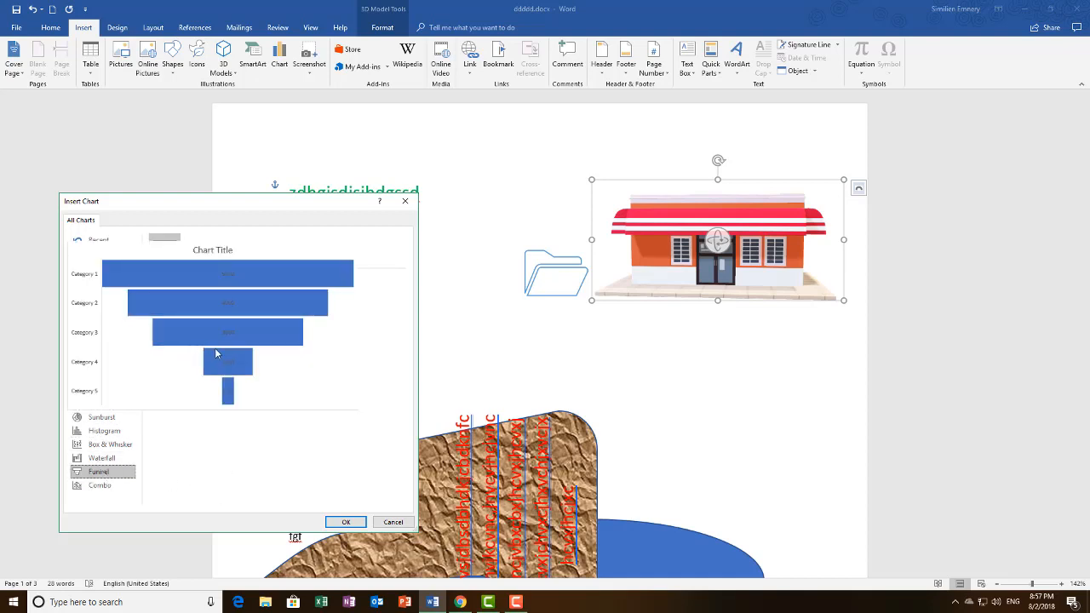
- Insert a Combo chart of the Clustered Column - Line type
click(99, 485)
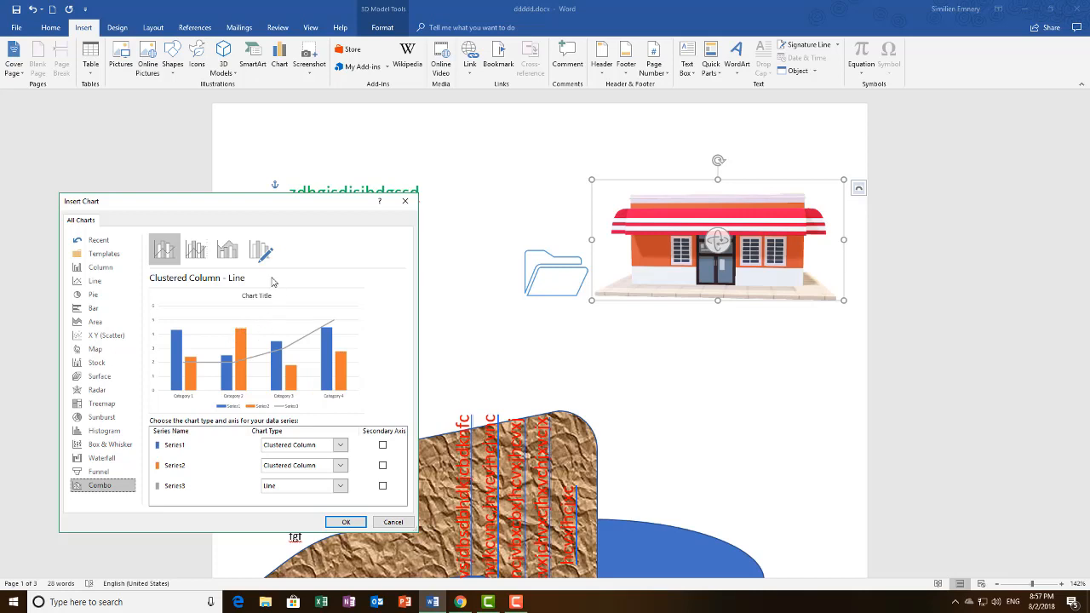
click(169, 253)
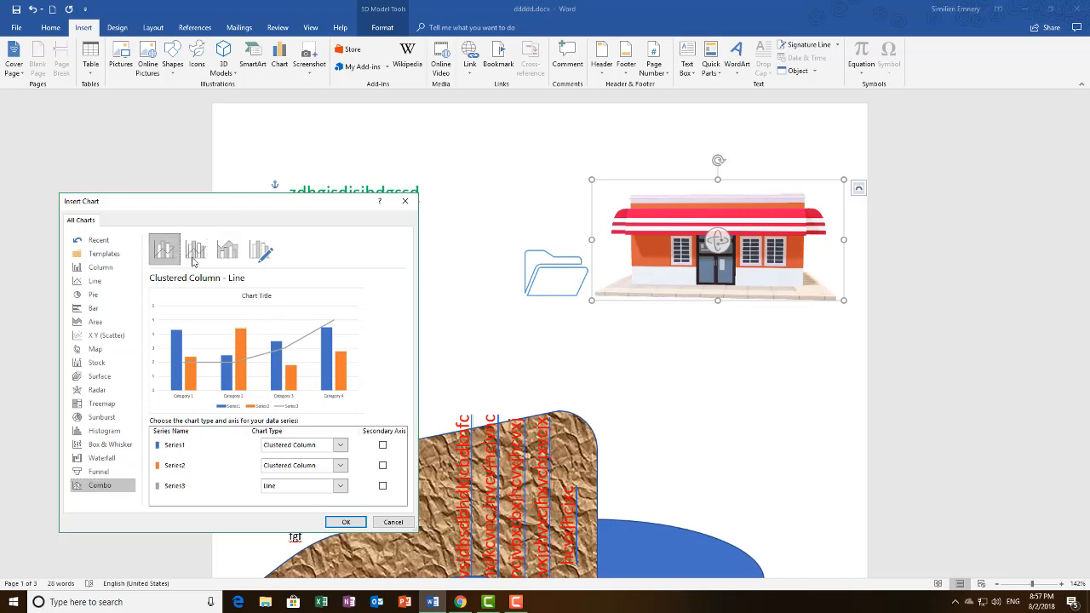
click(345, 522)
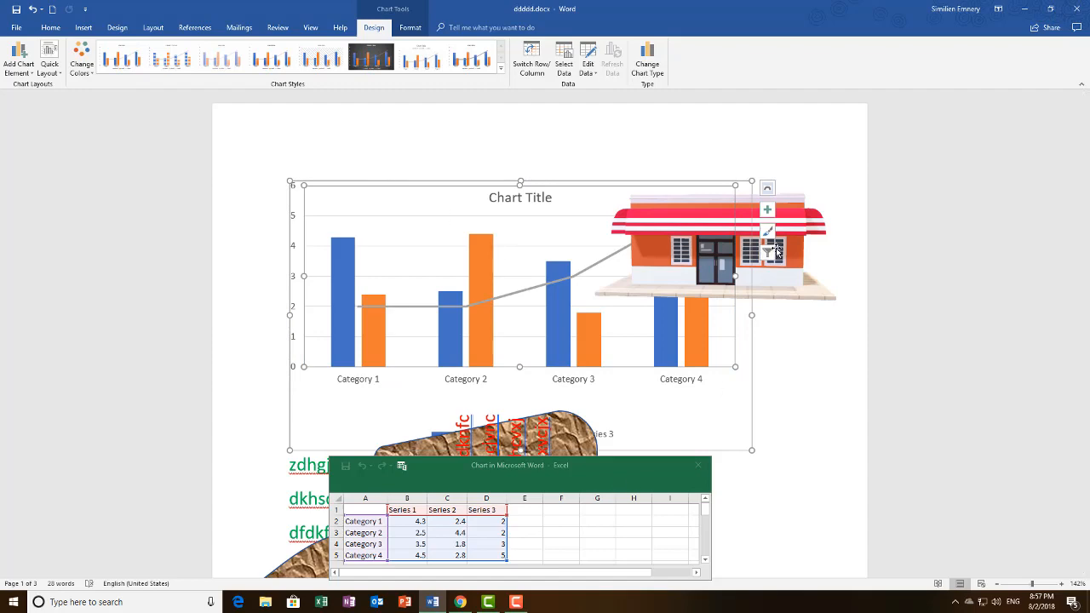
- Move the store 3D model off the chart to the blank area below it
click(779, 249)
drag(781, 246, 781, 581)
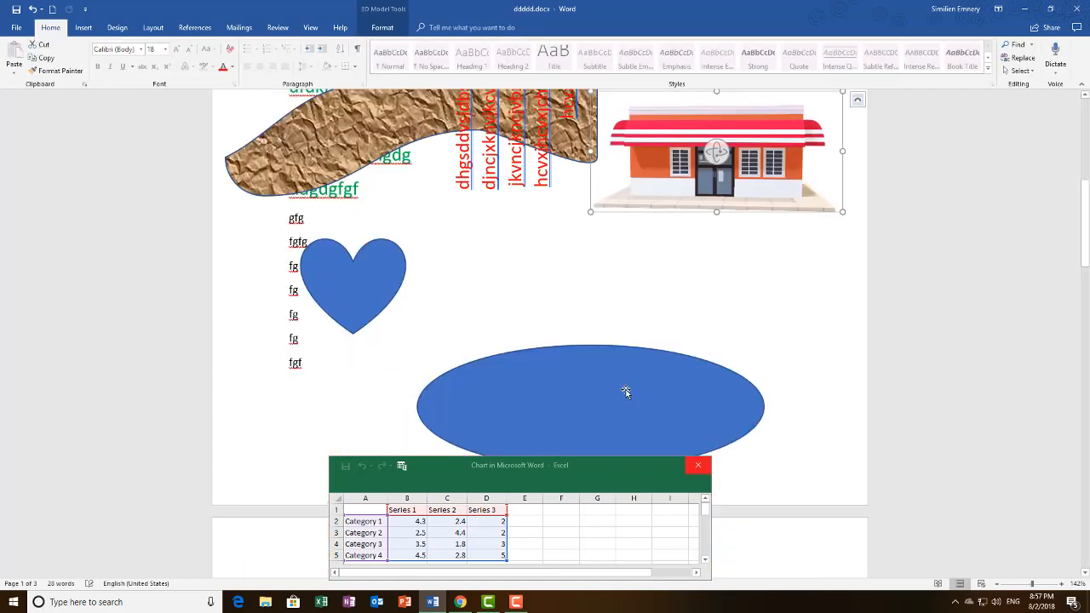
scroll(602, 314, up, 5)
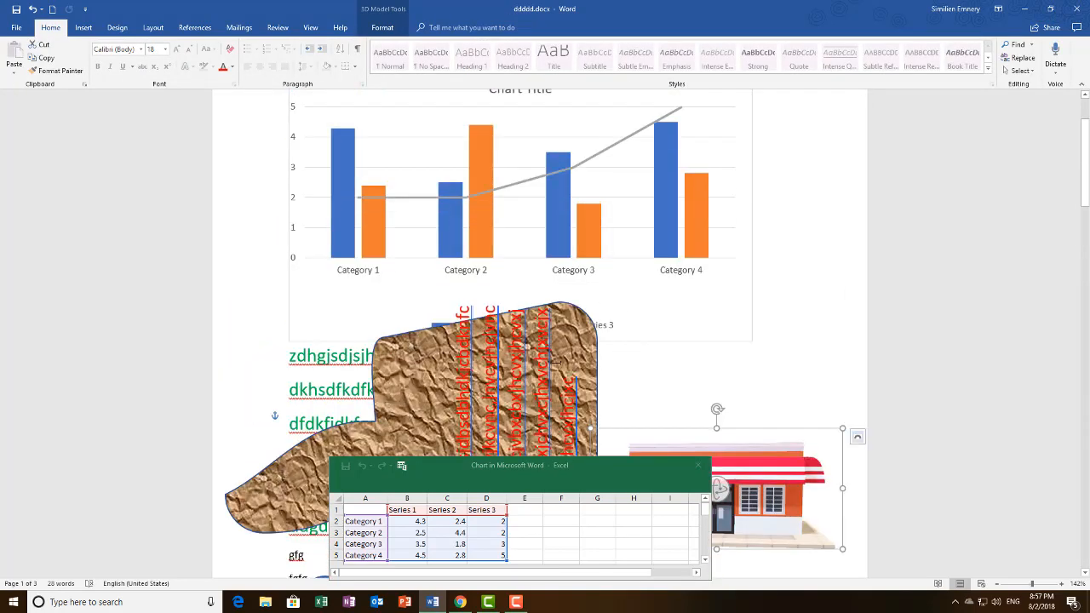
- Move the paper-textured shape down the page so that it clears the chart and its legend
click(557, 352)
drag(595, 350, 625, 495)
scroll(546, 378, down, 8)
scroll(584, 313, up, 5)
scroll(586, 315, up, 3)
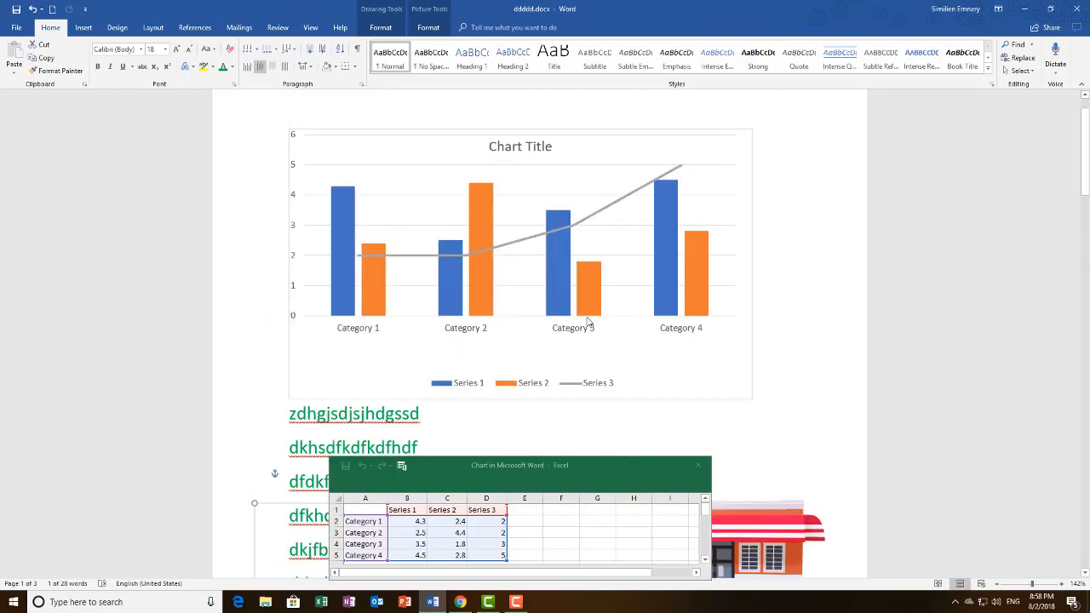
- Open the chart's formatting options, select its category axis and examine the available Chart Elements
double_click(378, 332)
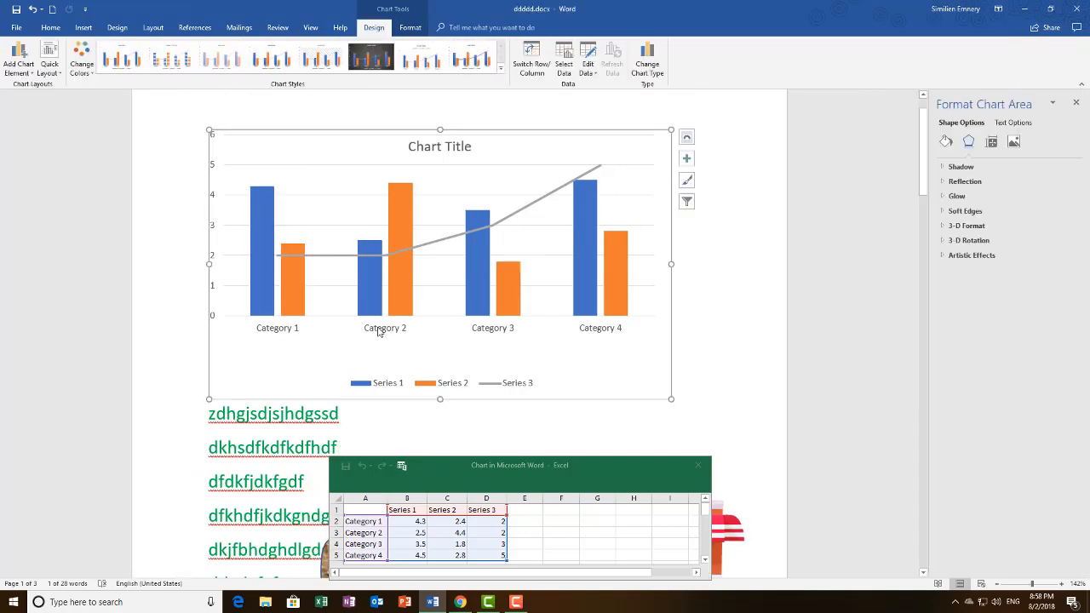
click(292, 332)
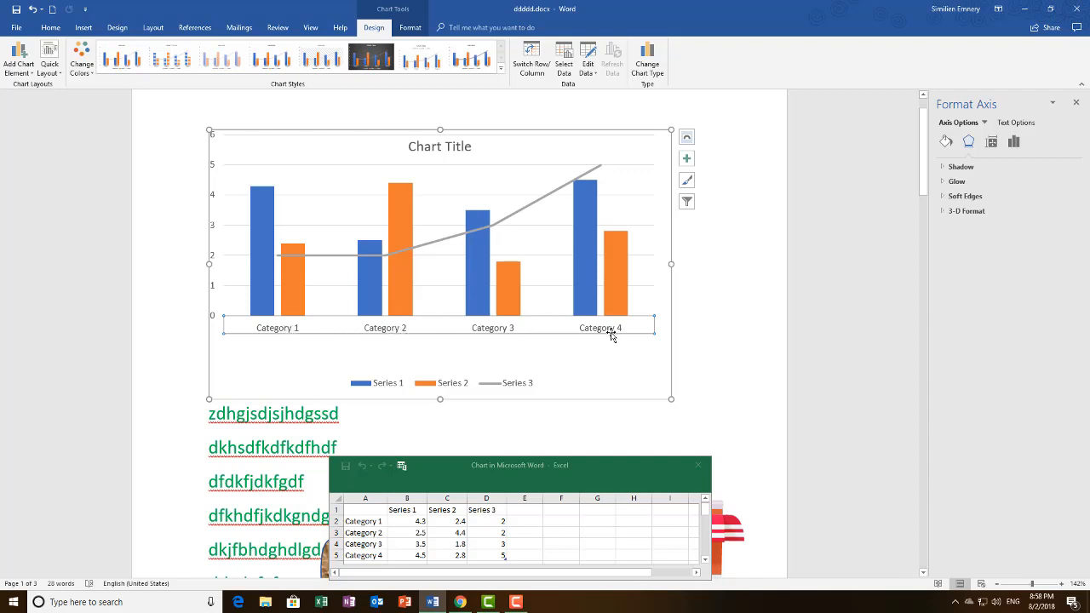
click(685, 159)
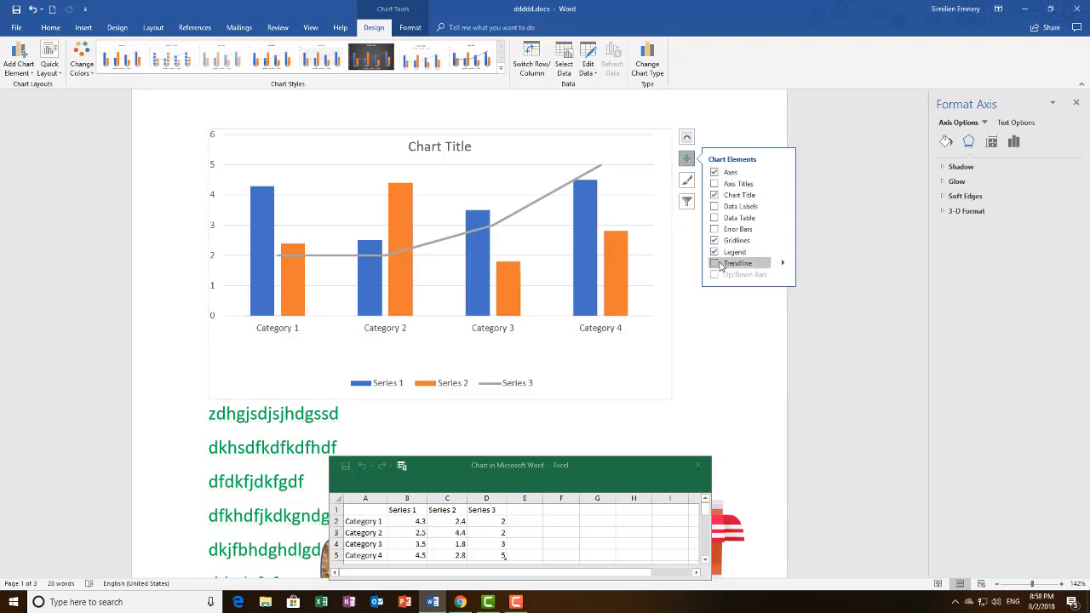
click(521, 341)
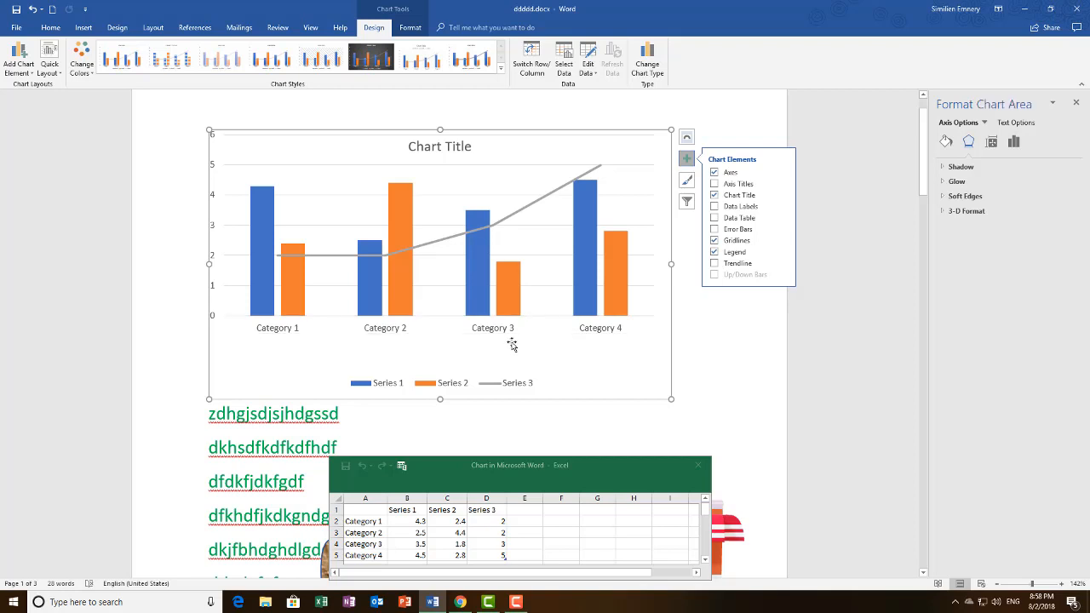
- Select the chart's category axis and open the chart data for editing
click(491, 332)
right_click(492, 333)
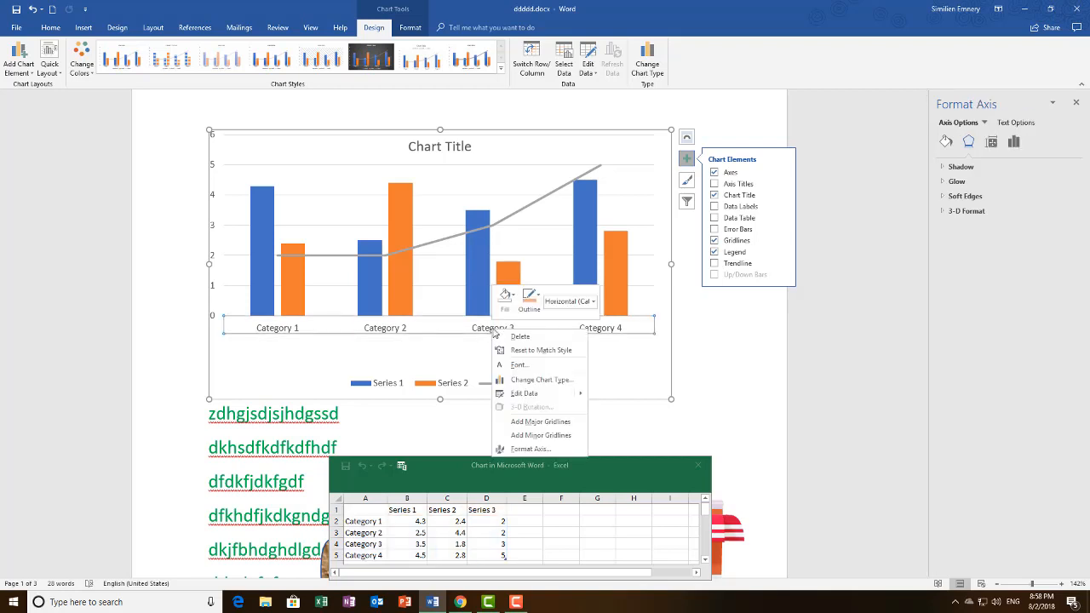
click(439, 350)
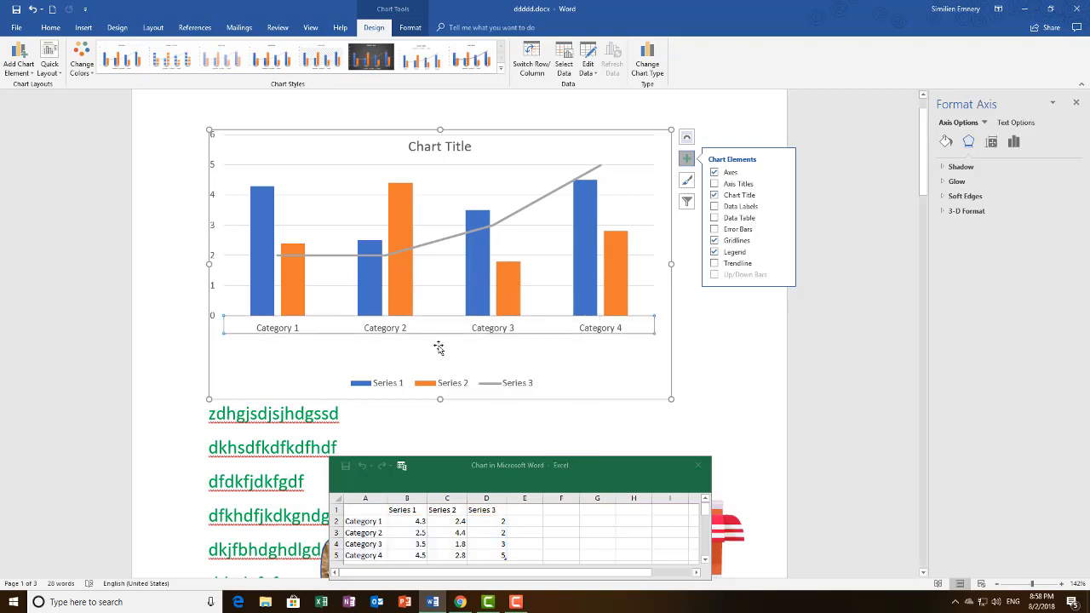
right_click(491, 317)
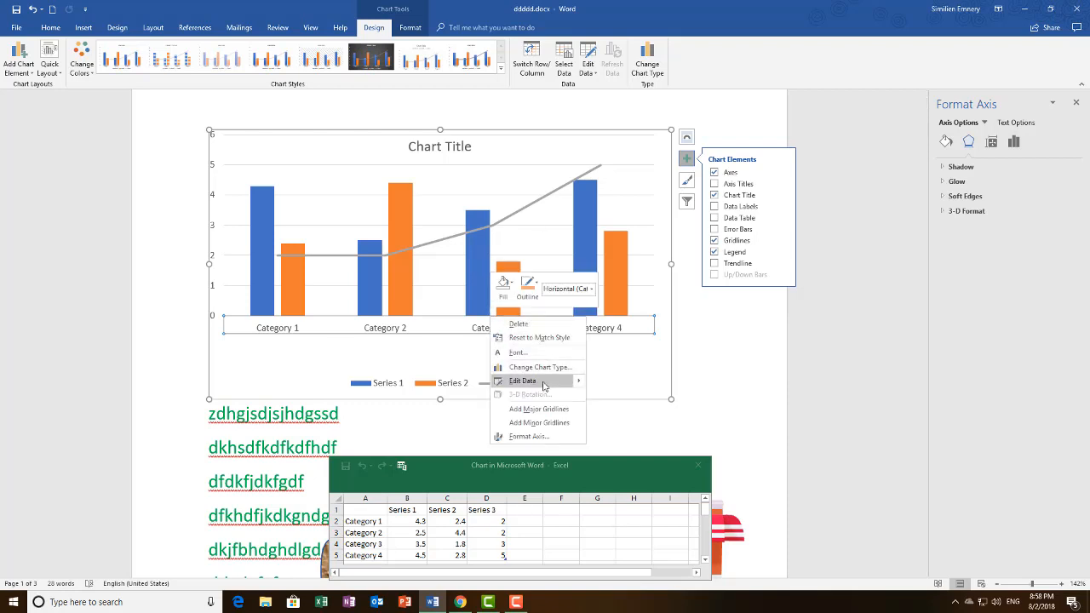
mouse_move(572, 381)
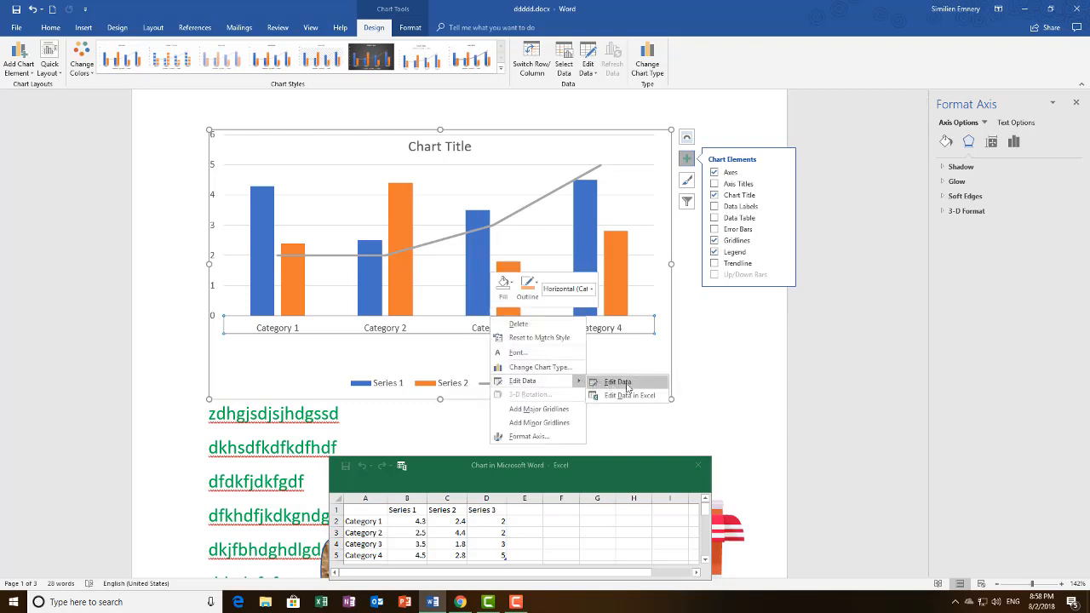
click(619, 382)
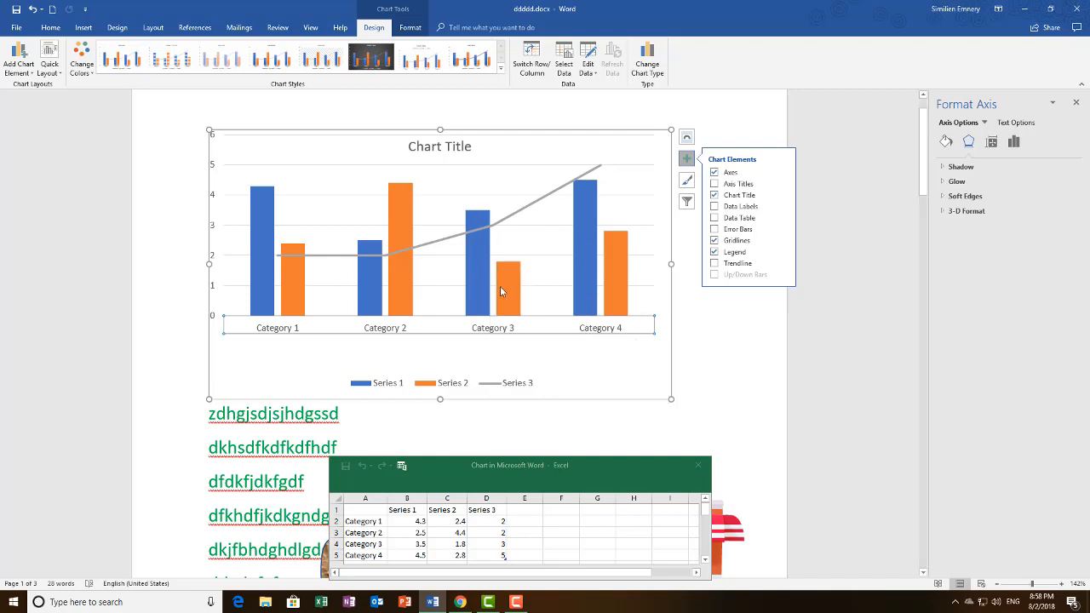
- Select the Series 1 columns and the Category 2 column of Series 2 to examine their source data ranges
click(262, 214)
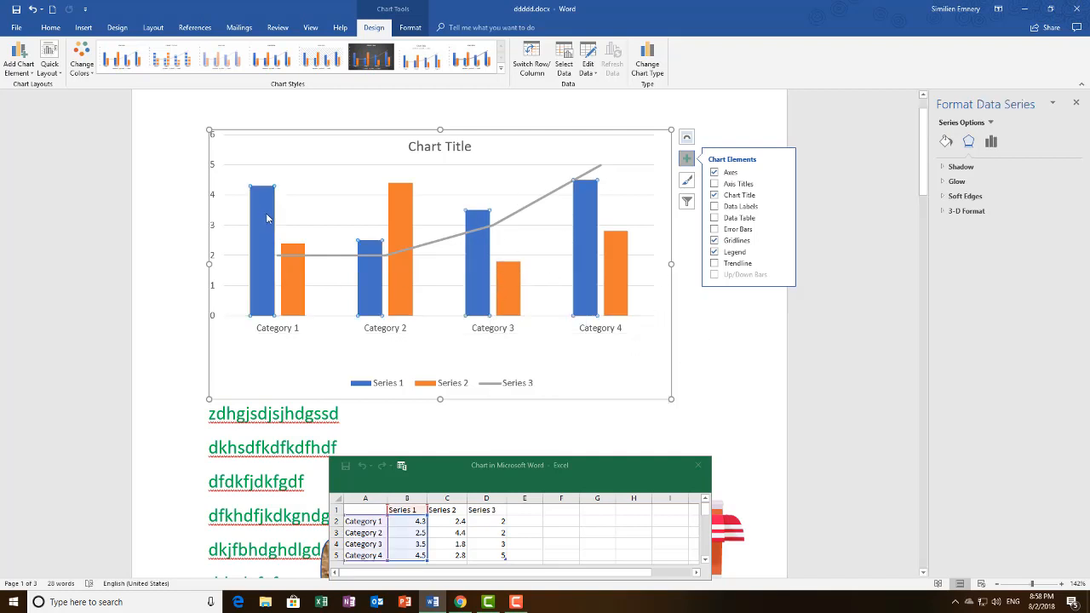
click(290, 286)
click(407, 285)
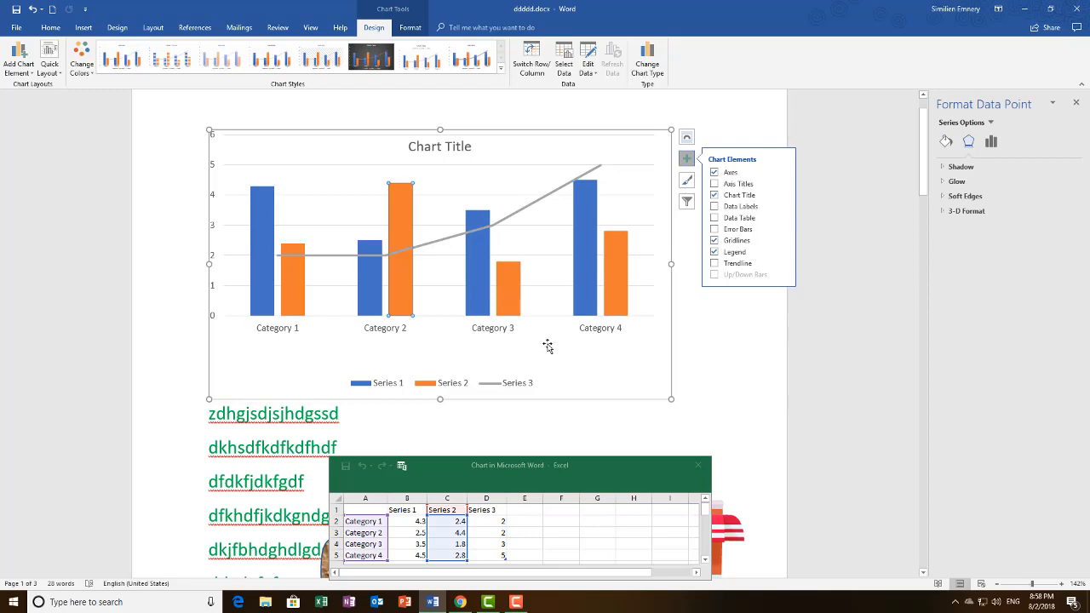
- Move the chart data sheet just below the chart legend and enlarge it to show rows down to 10
scroll(545, 345, down, 1)
drag(607, 475, 660, 383)
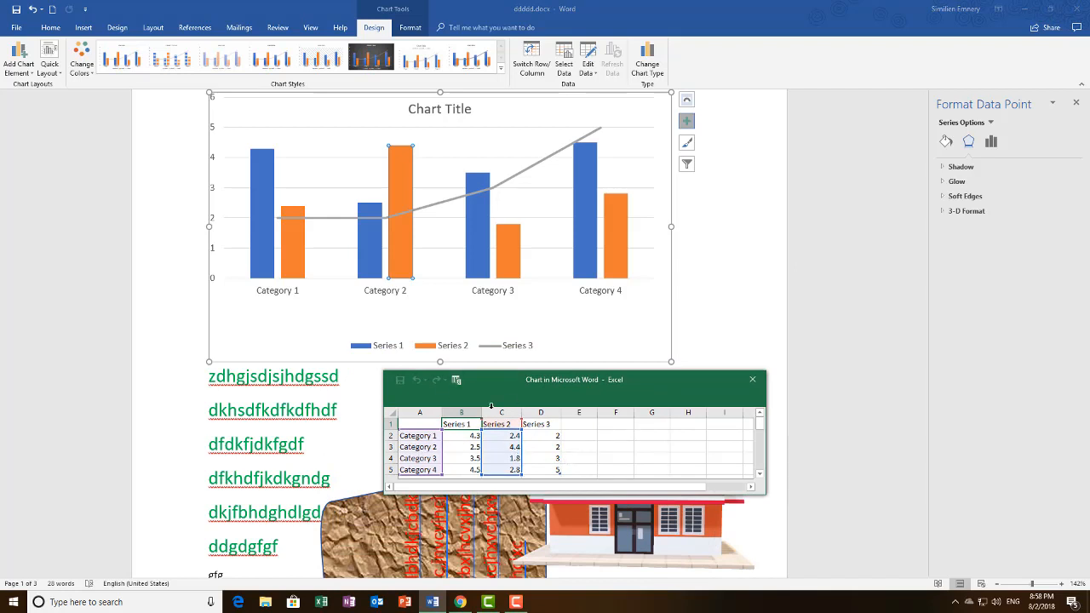
drag(742, 495, 743, 549)
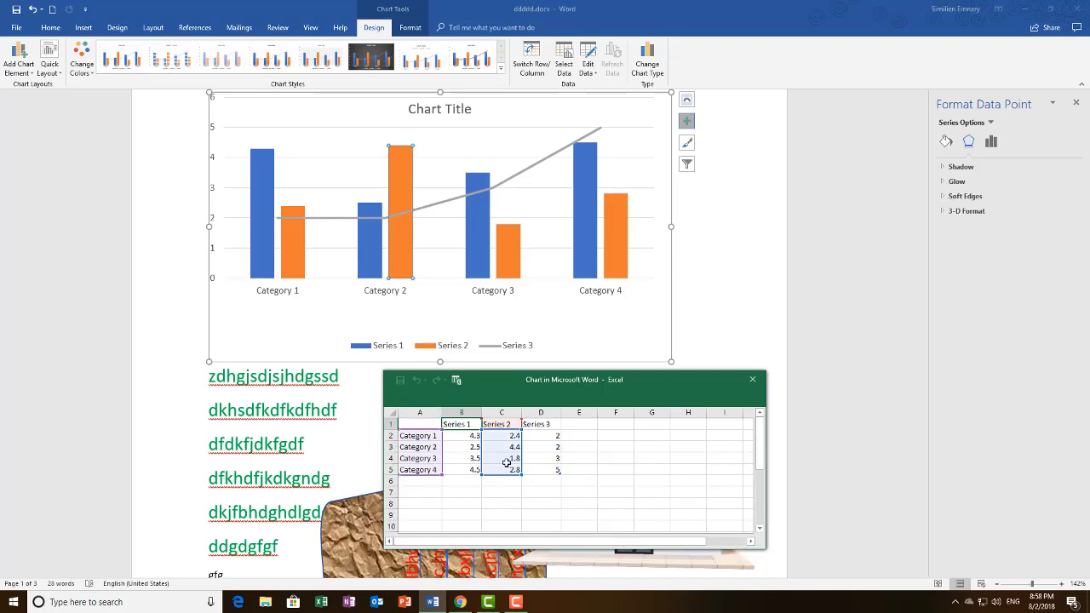
- Rename the four chart categories as babane, pois, riz and patate in the data sheet and close it
click(417, 438)
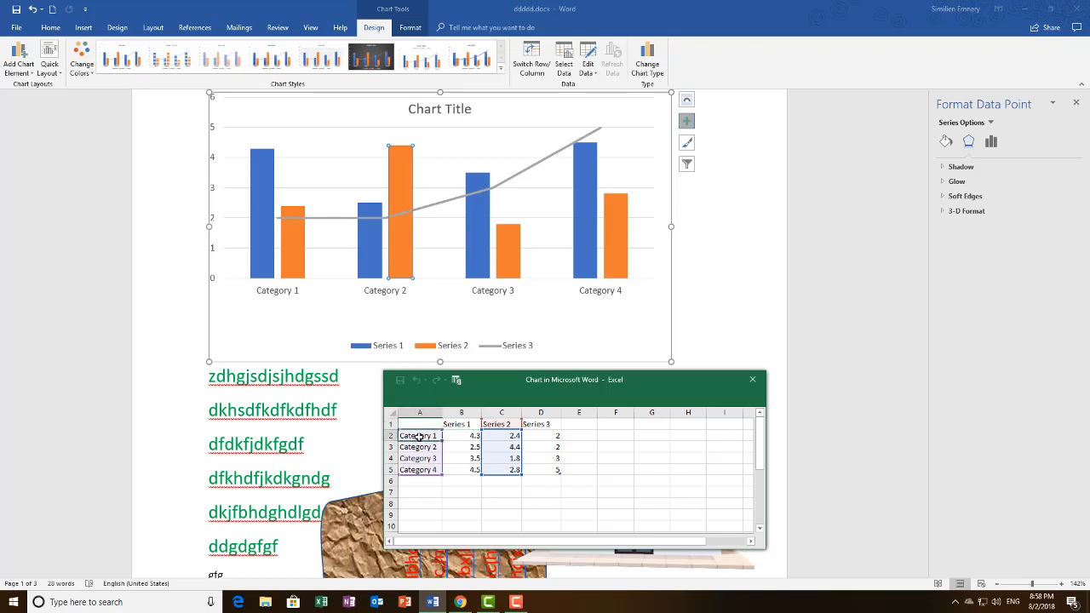
text(baba)
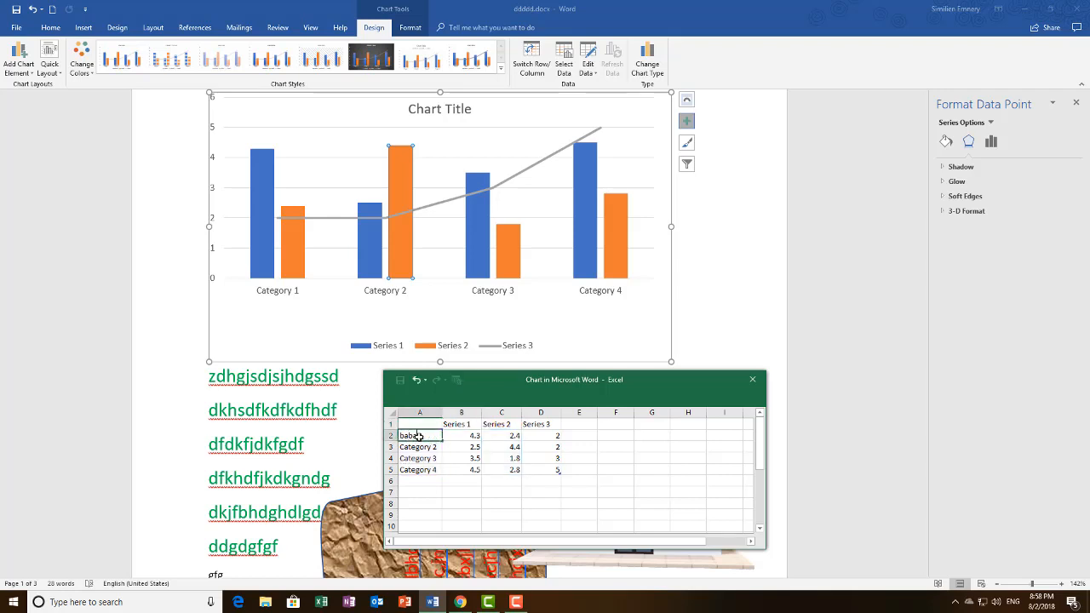
text(ne)
key(Return)
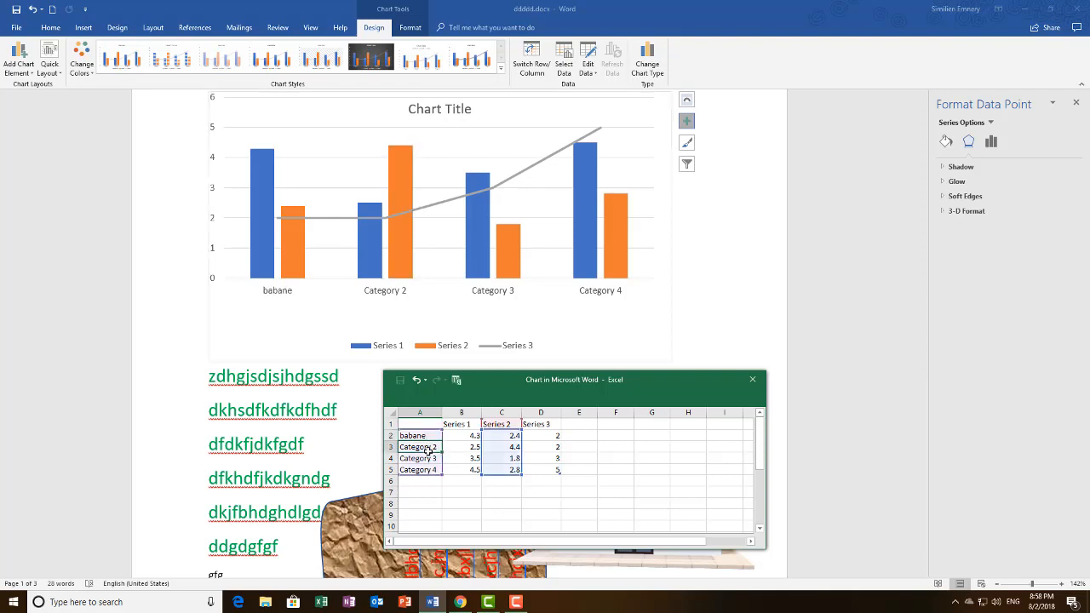
text(pcls)
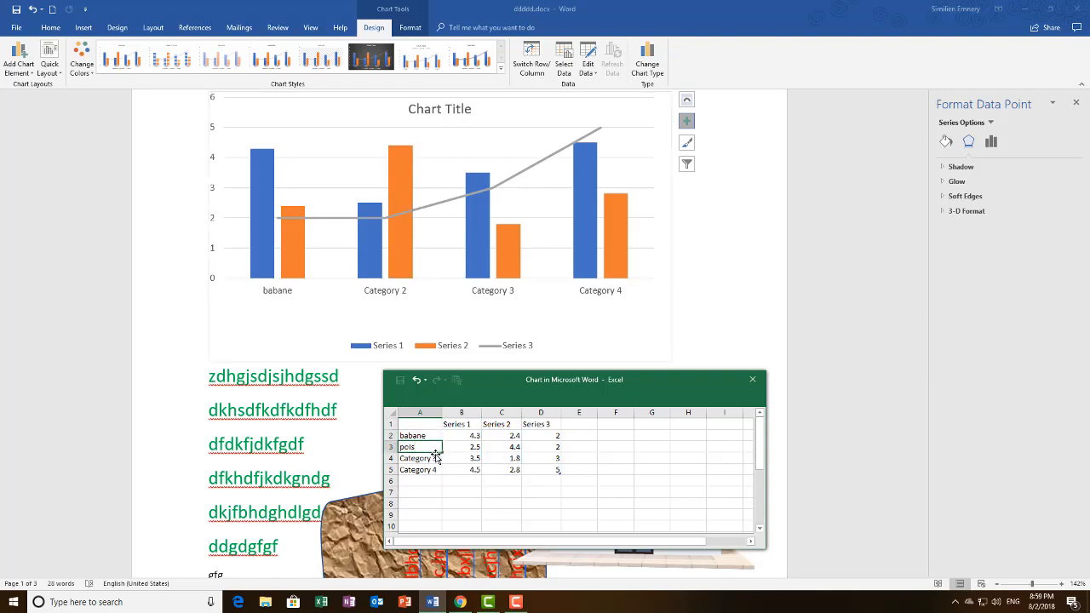
key(Return)
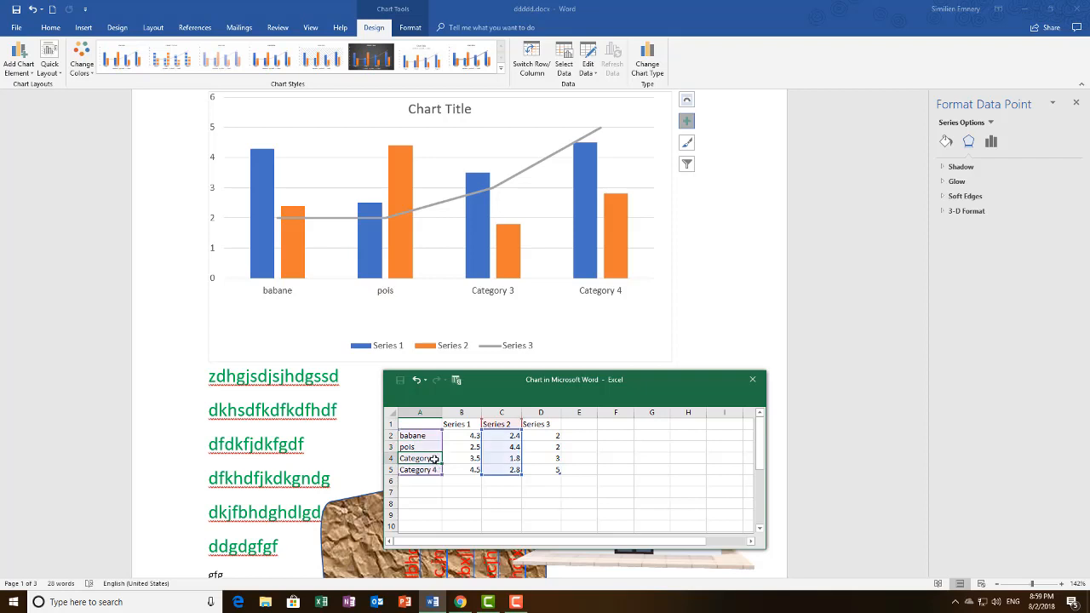
text(riz)
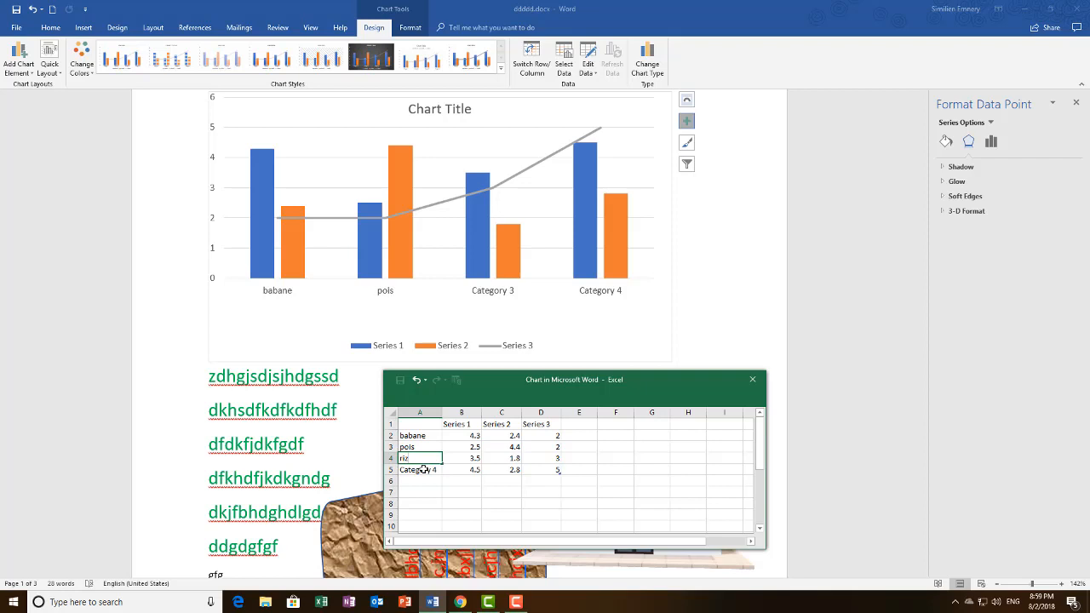
key(Return)
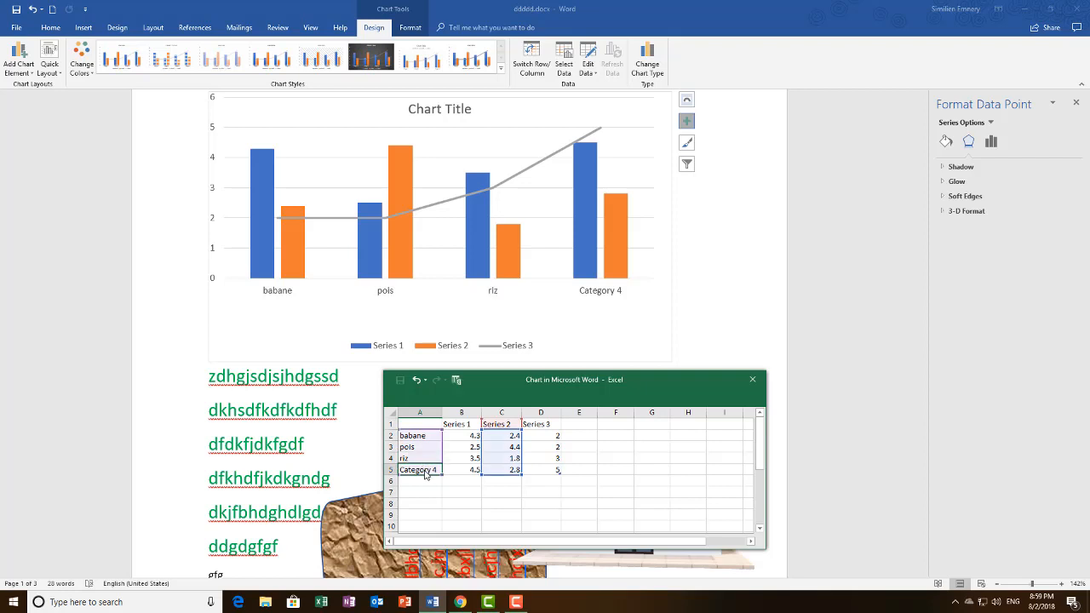
text(patate)
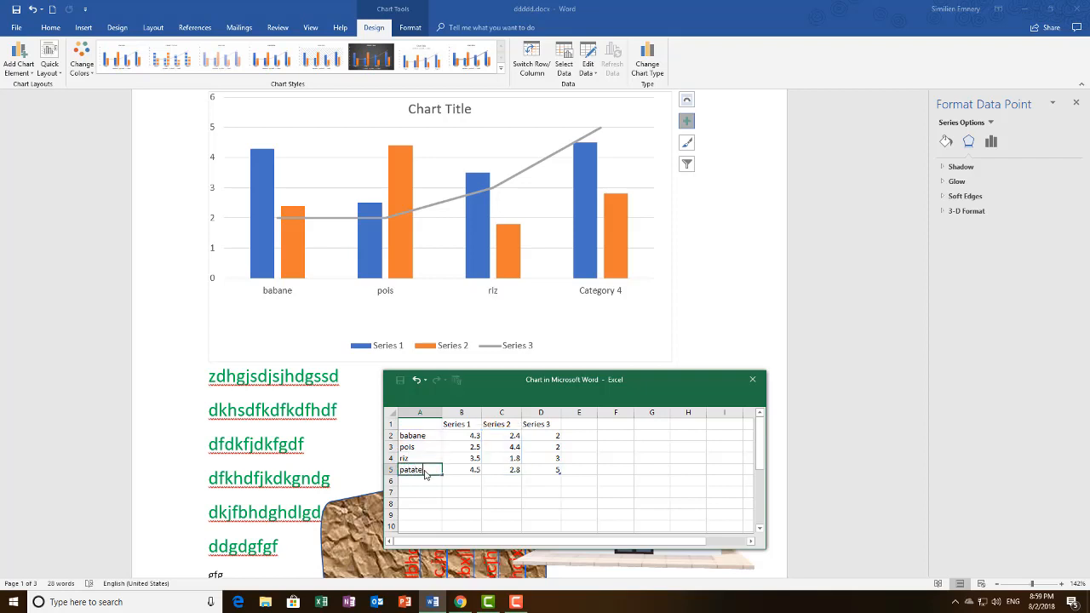
click(460, 468)
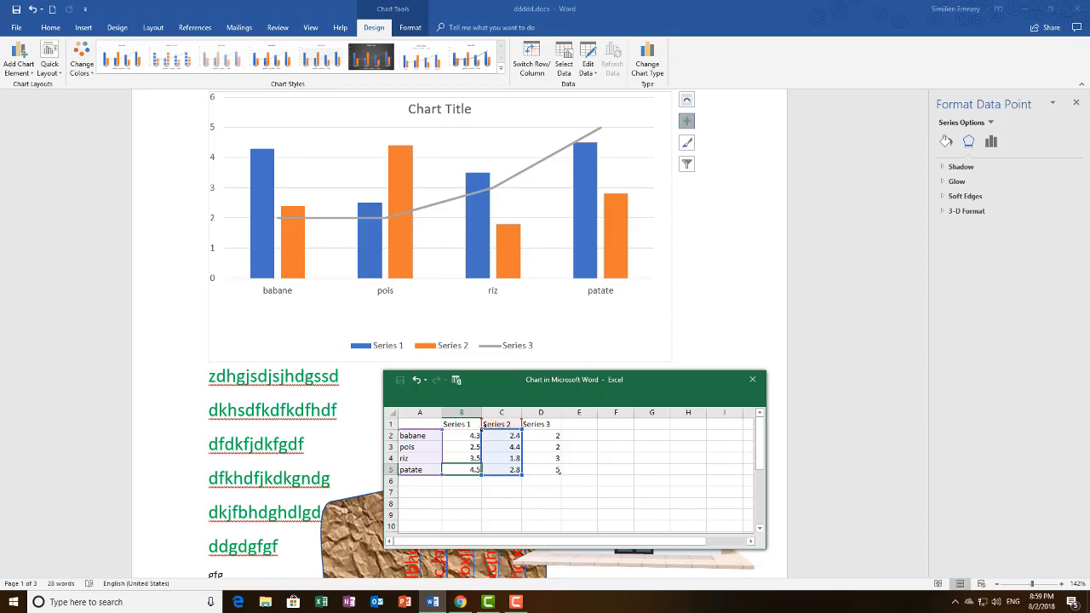
click(461, 437)
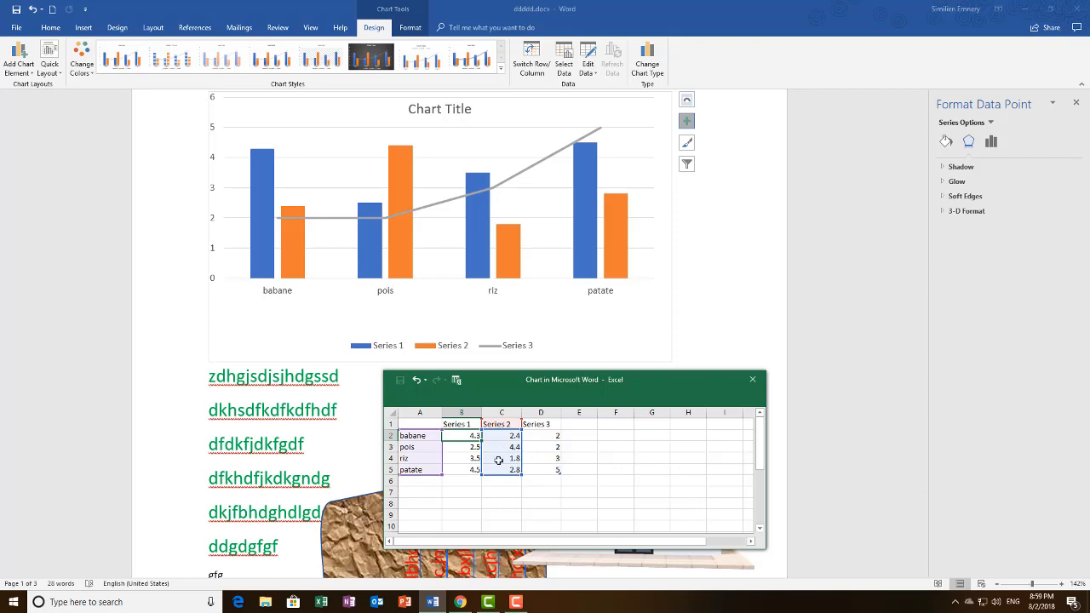
click(749, 382)
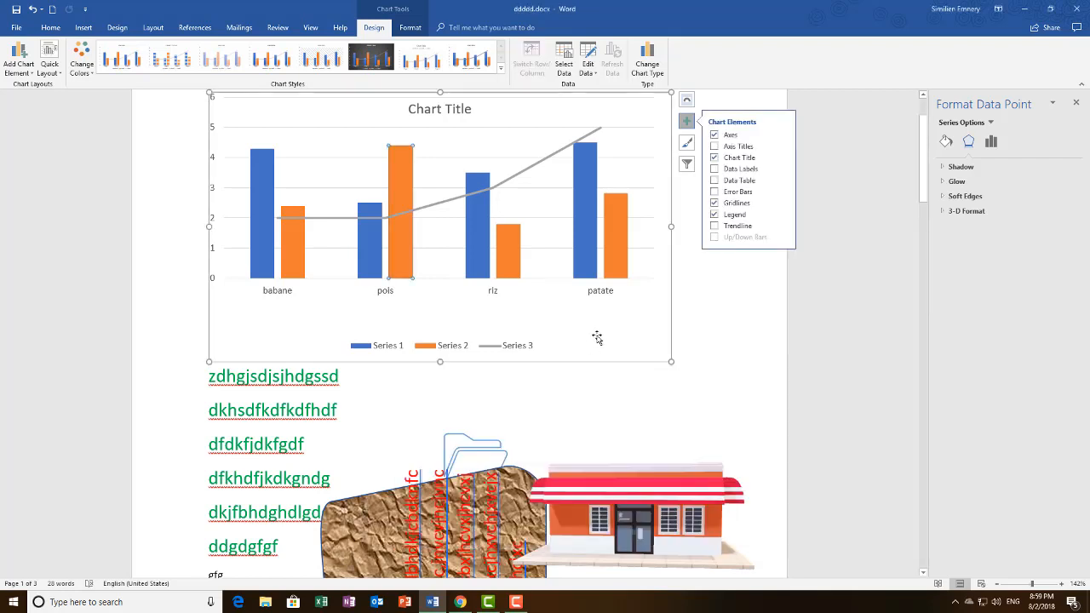
- Try to insert a Vertical Box List SmartArt graphic with the chart selected, and look for it in the document
click(83, 27)
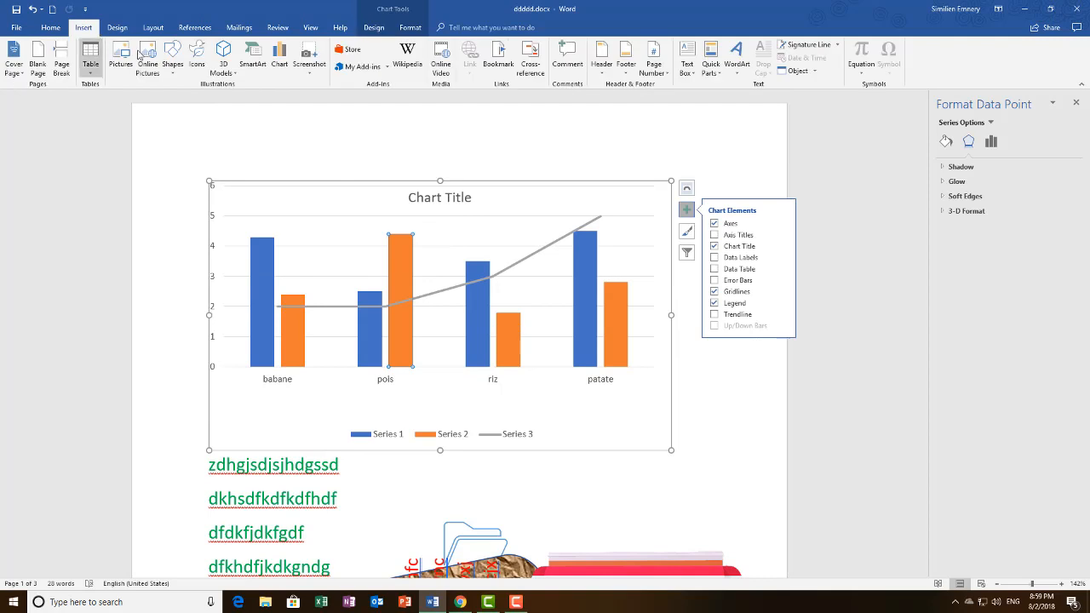
click(253, 60)
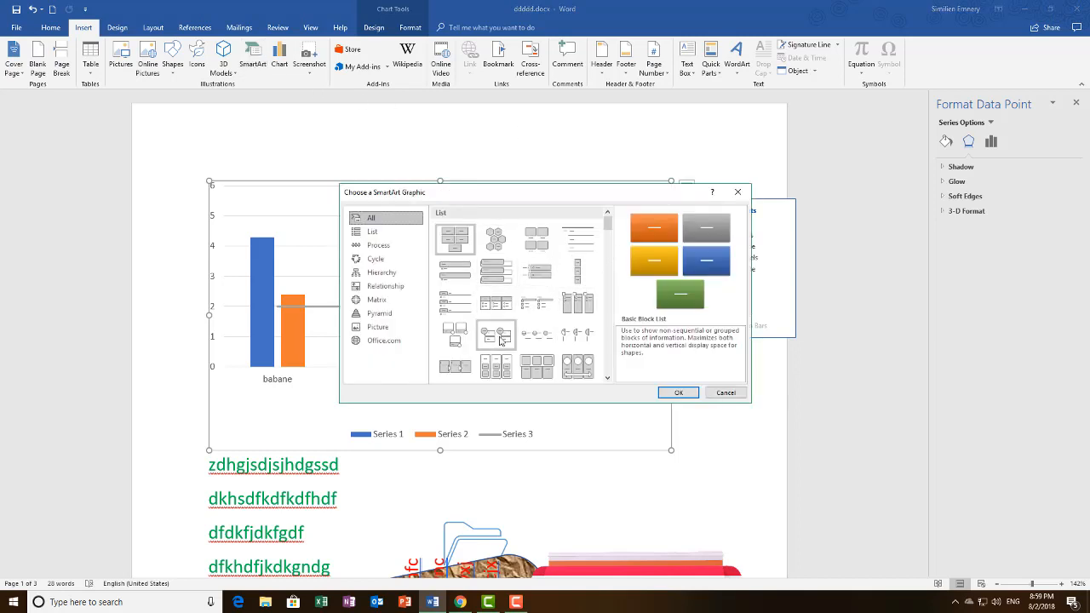
click(498, 283)
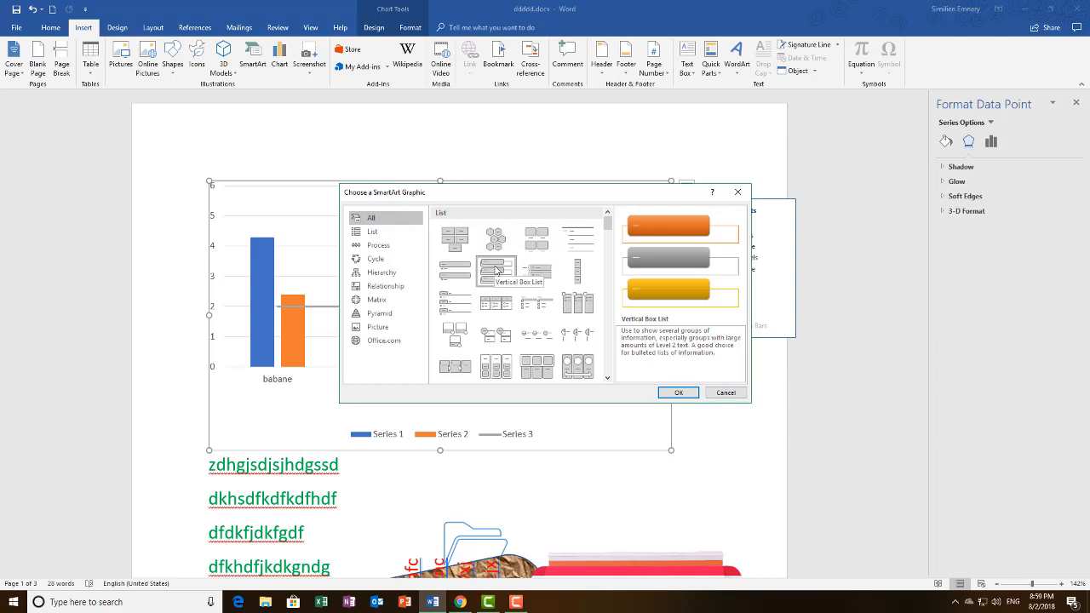
click(665, 393)
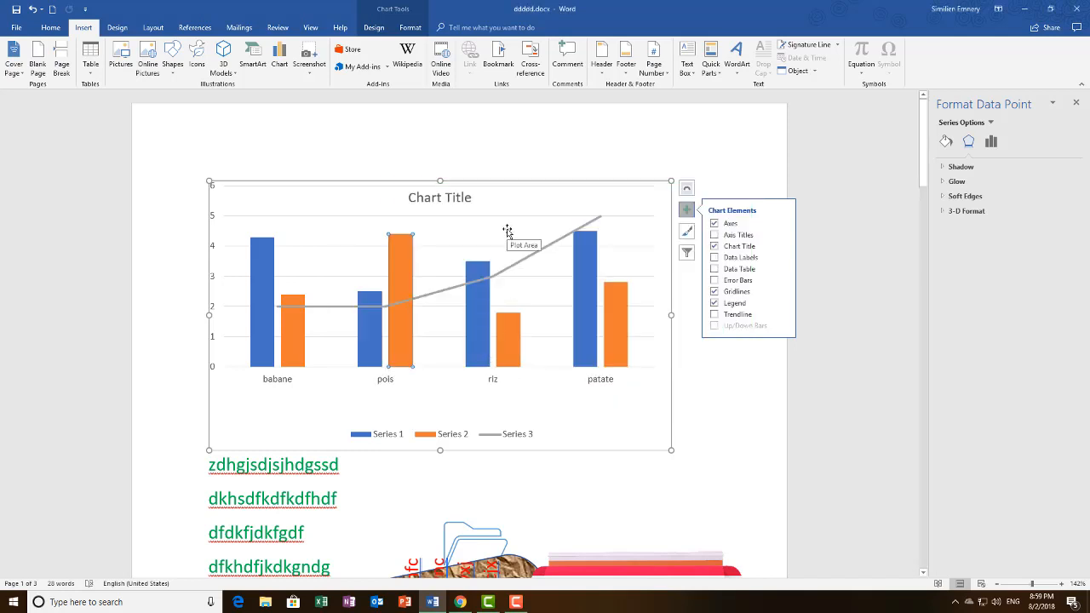
scroll(539, 372, down, 8)
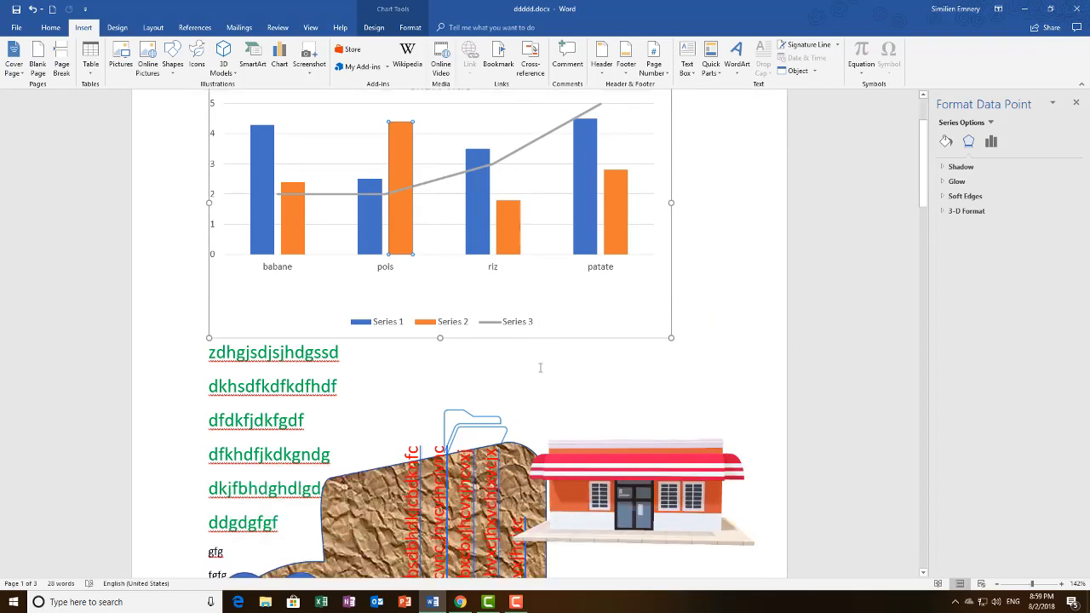
scroll(540, 369, down, 7)
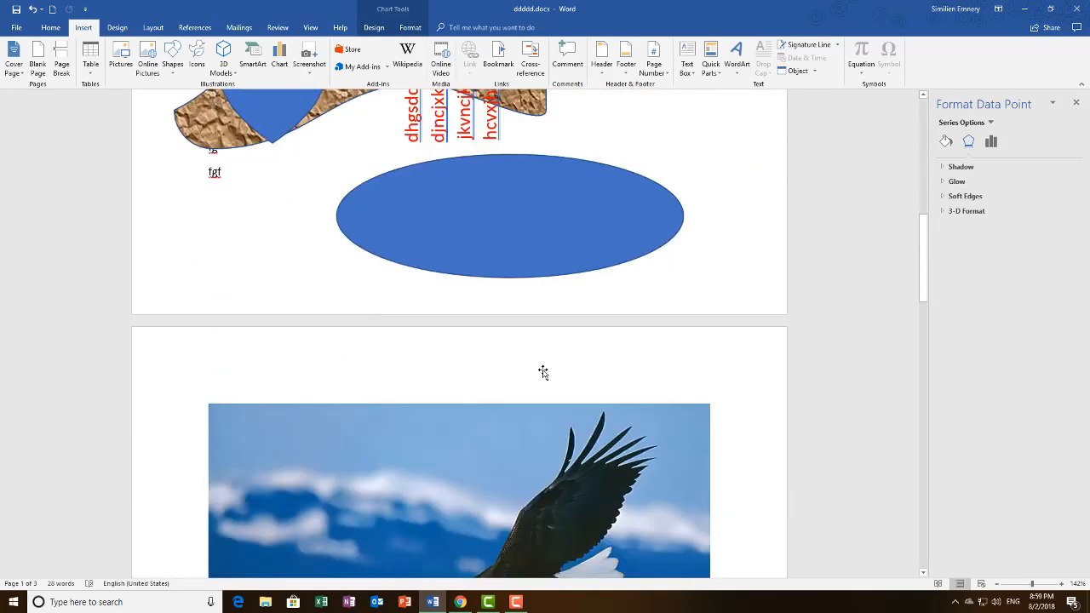
scroll(545, 371, up, 15)
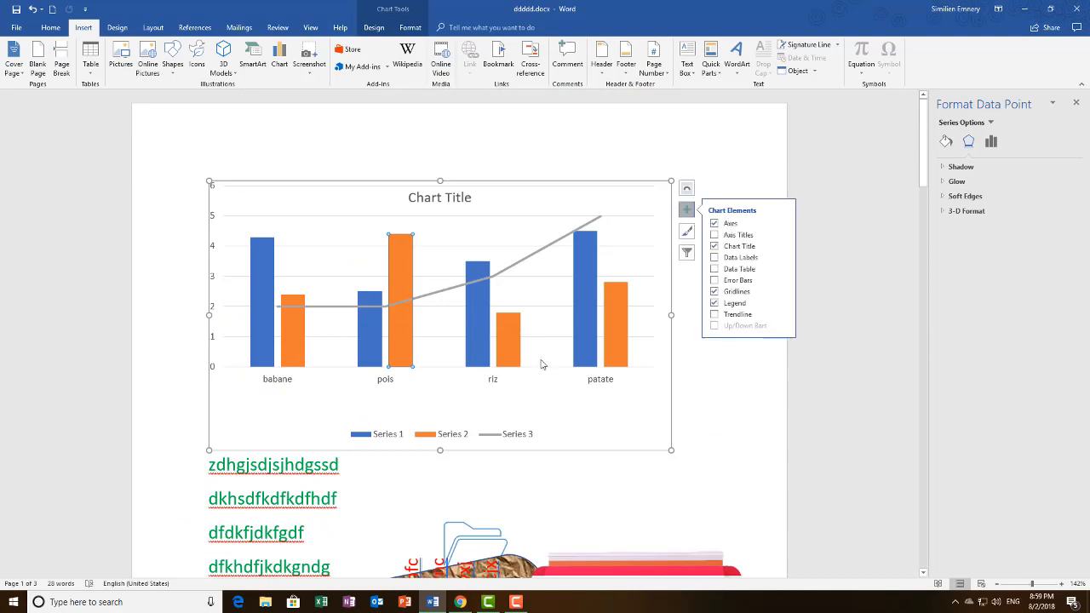
- Move the plot area down and slightly to the right within the chart
click(460, 335)
drag(534, 410, 506, 406)
mouse_move(611, 315)
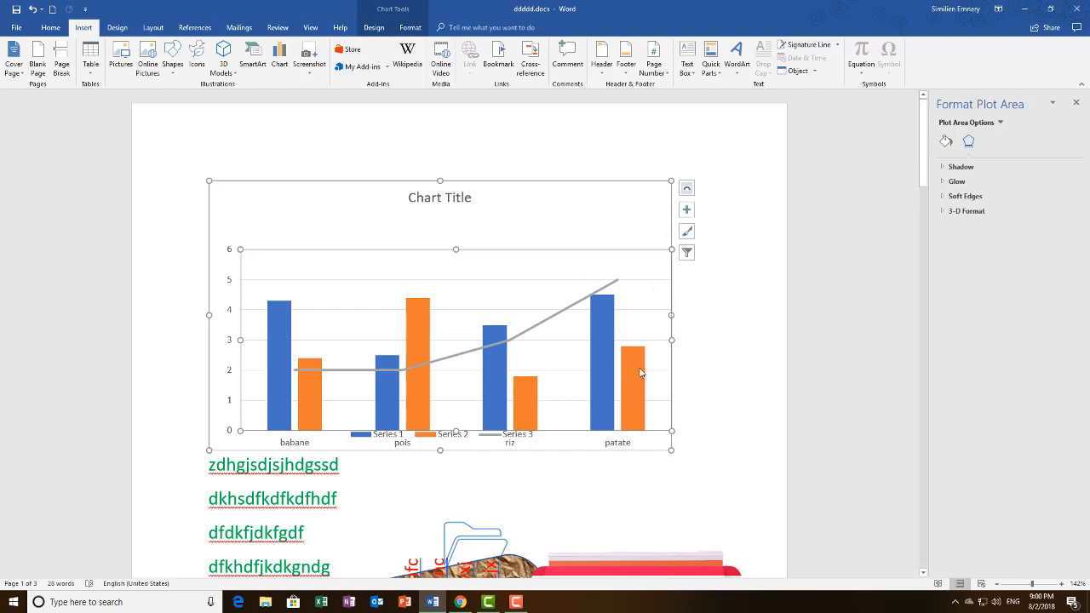
- Delete the blue Series 1 columns and the horizontal gridlines from the chart
click(677, 441)
right_click(607, 418)
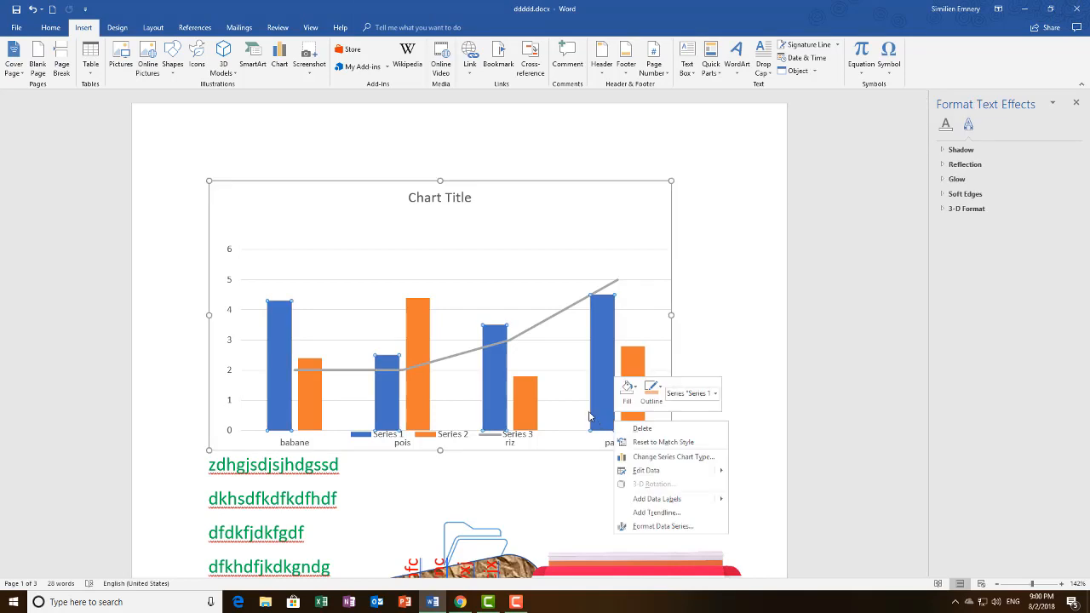
click(635, 429)
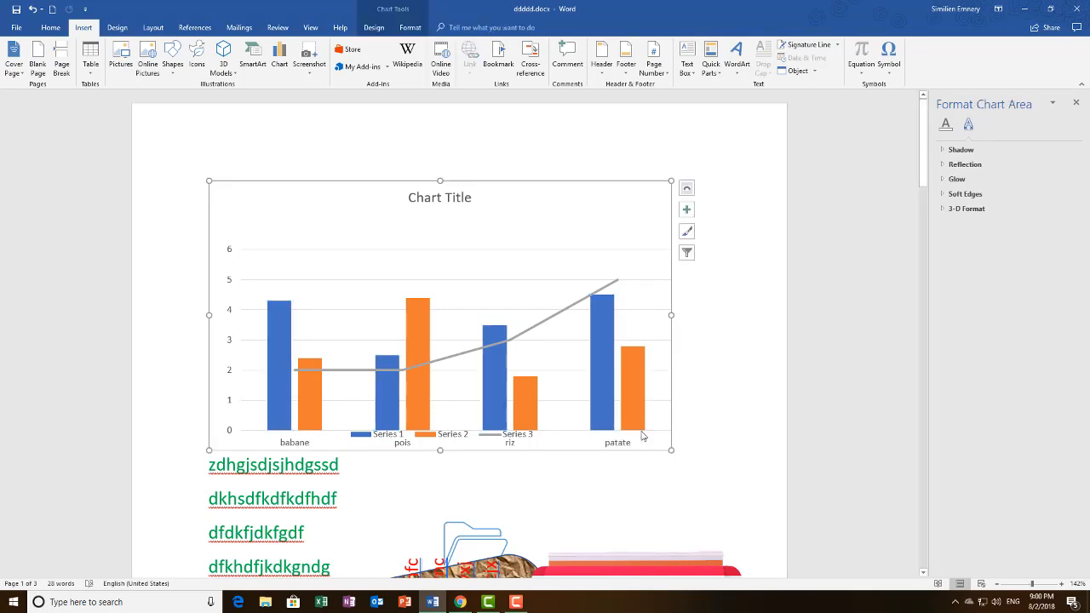
right_click(566, 347)
click(591, 358)
right_click(582, 347)
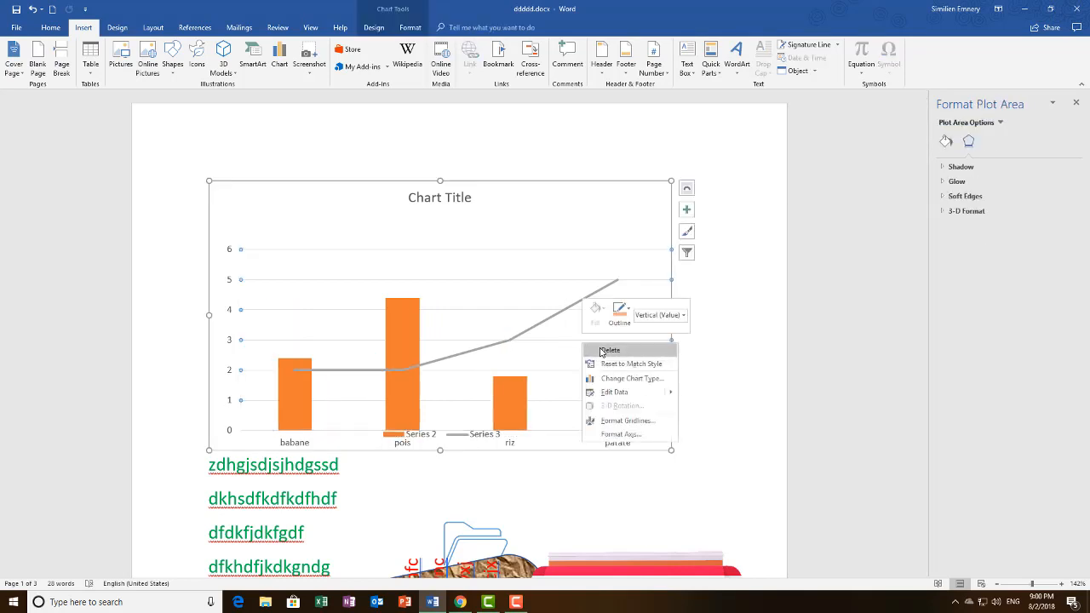
click(602, 351)
- Select the whole chart area and delete the chart from the document
right_click(577, 448)
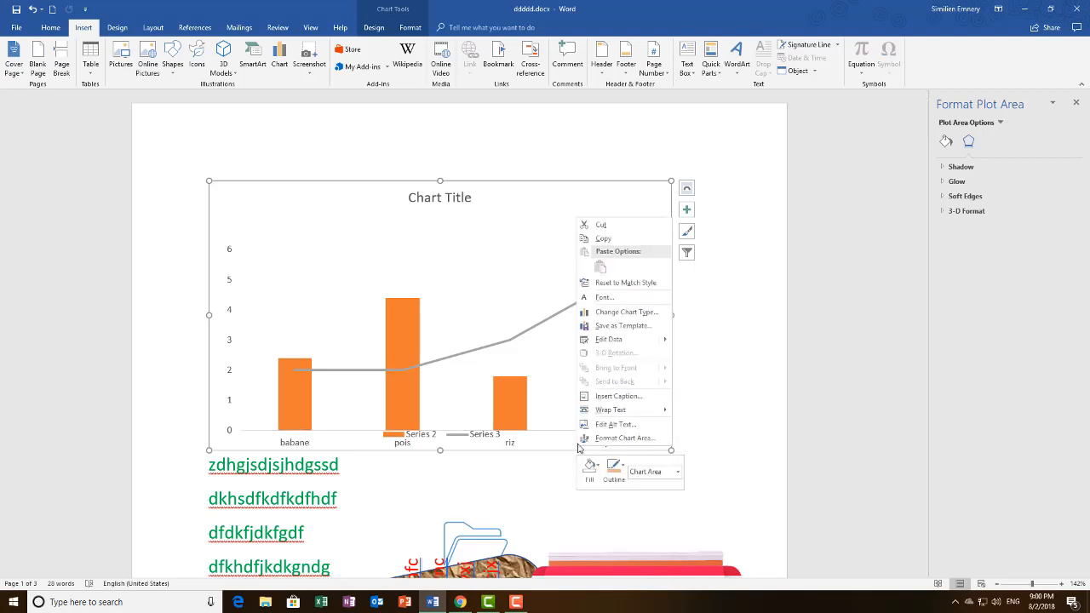
click(546, 435)
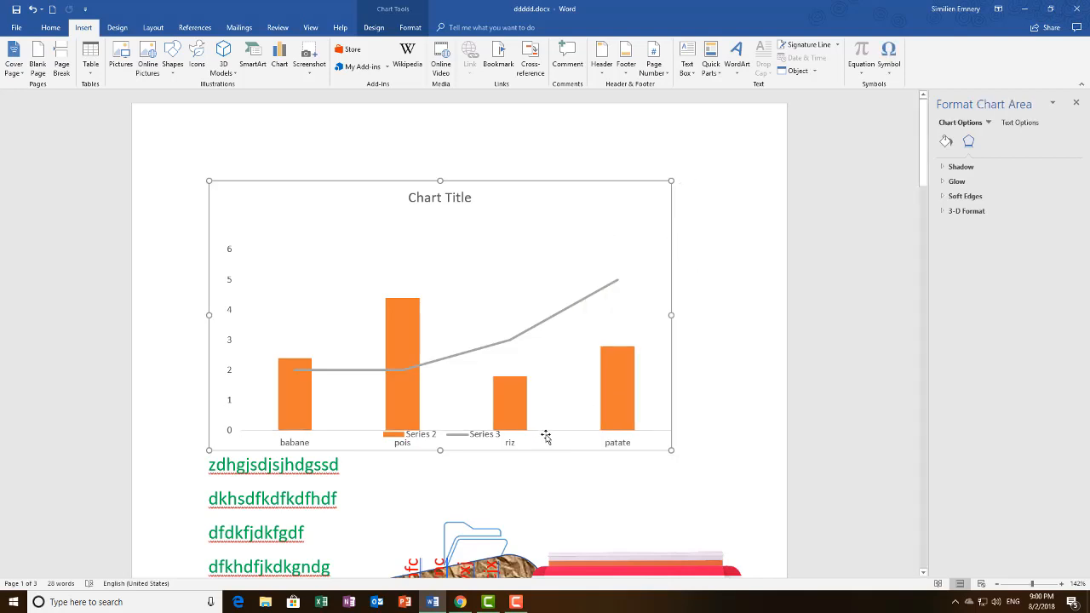
key(Delete)
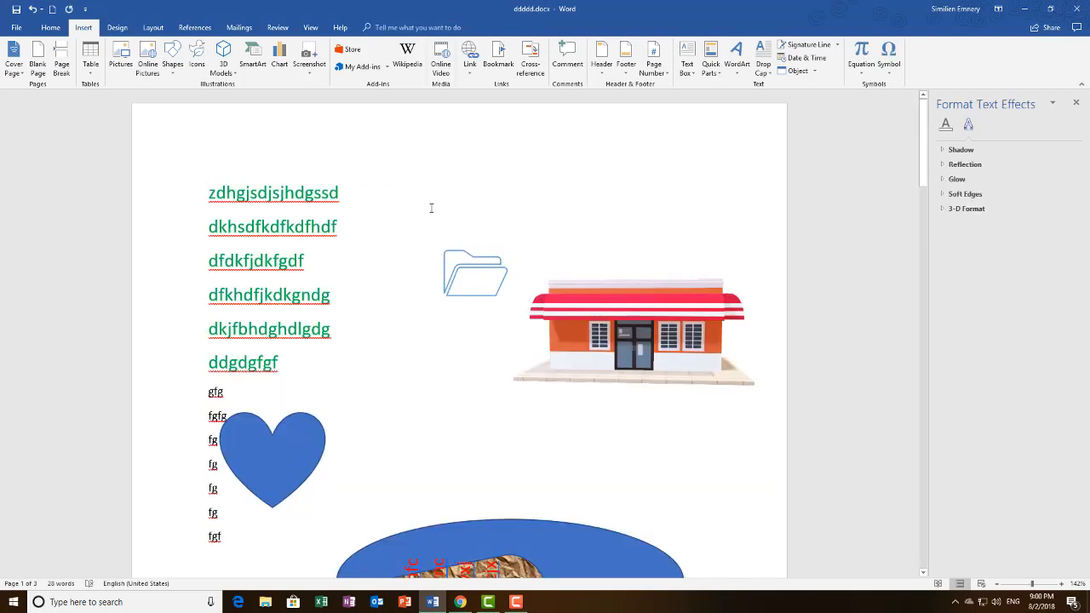
- Browse the SmartArt categories and insert a Vertical Bracket List graphic from the Office.com category below the first text line
click(252, 66)
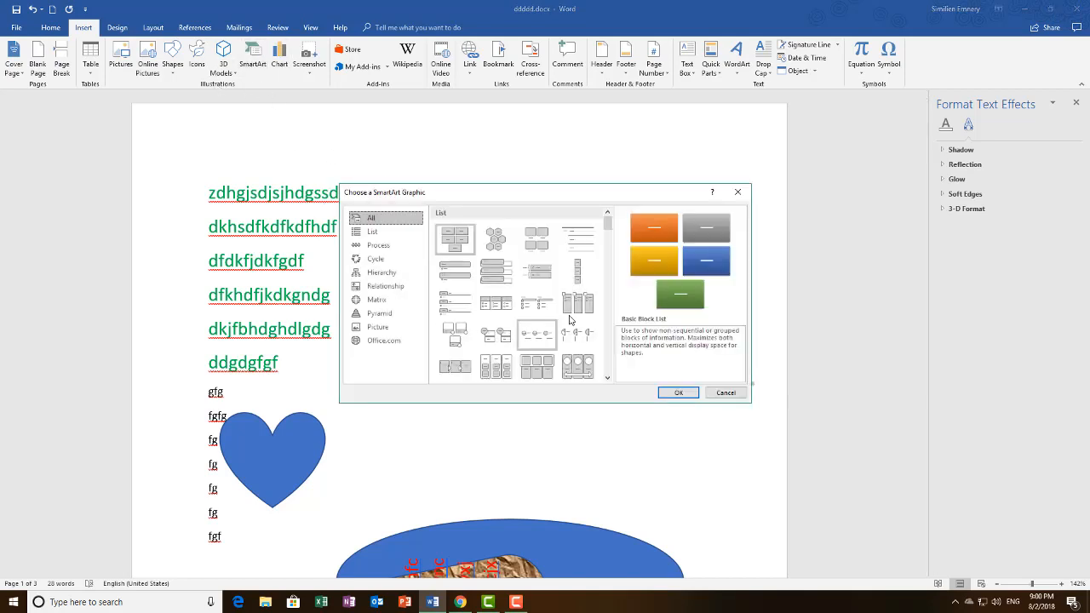
click(499, 279)
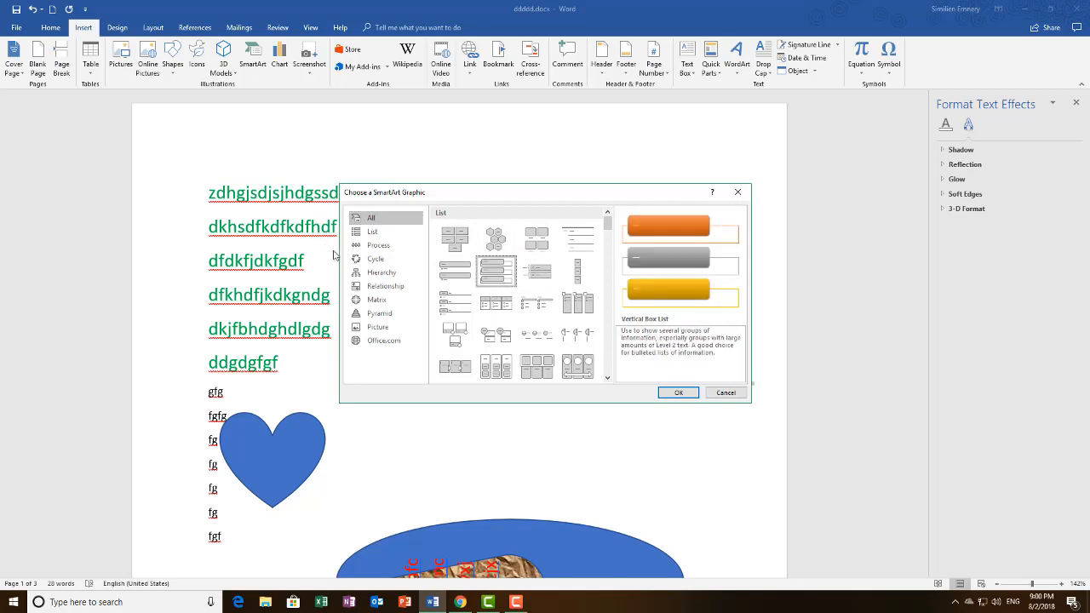
click(384, 236)
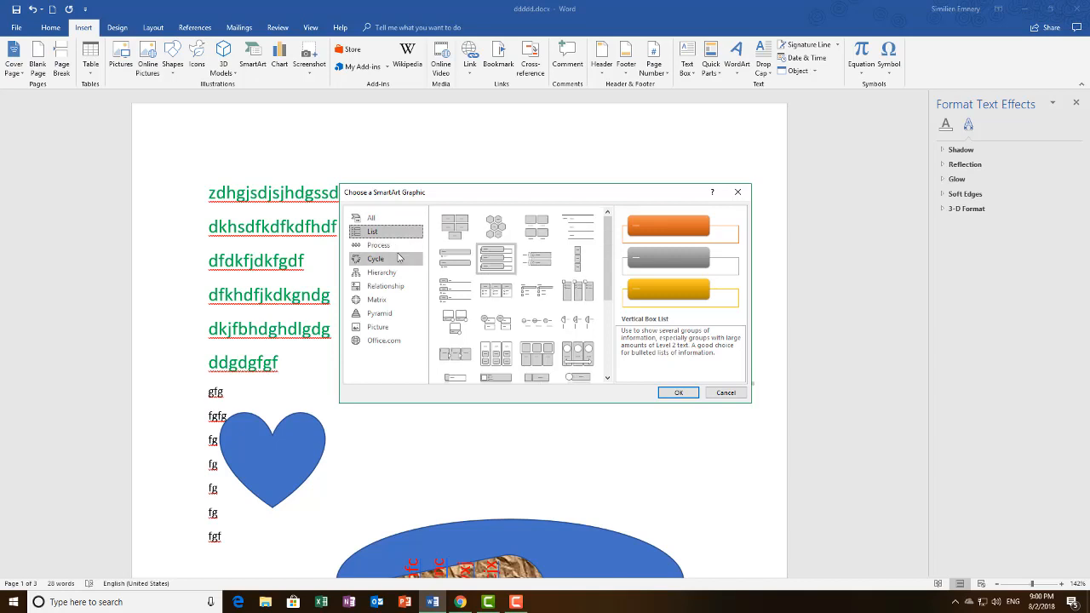
click(385, 245)
click(395, 272)
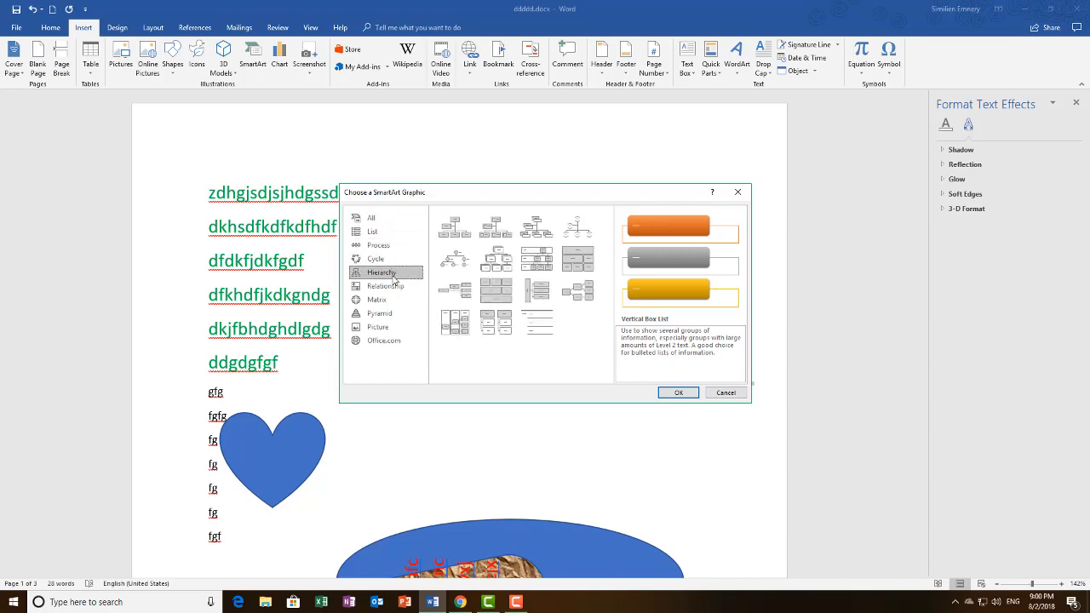
click(384, 299)
click(381, 313)
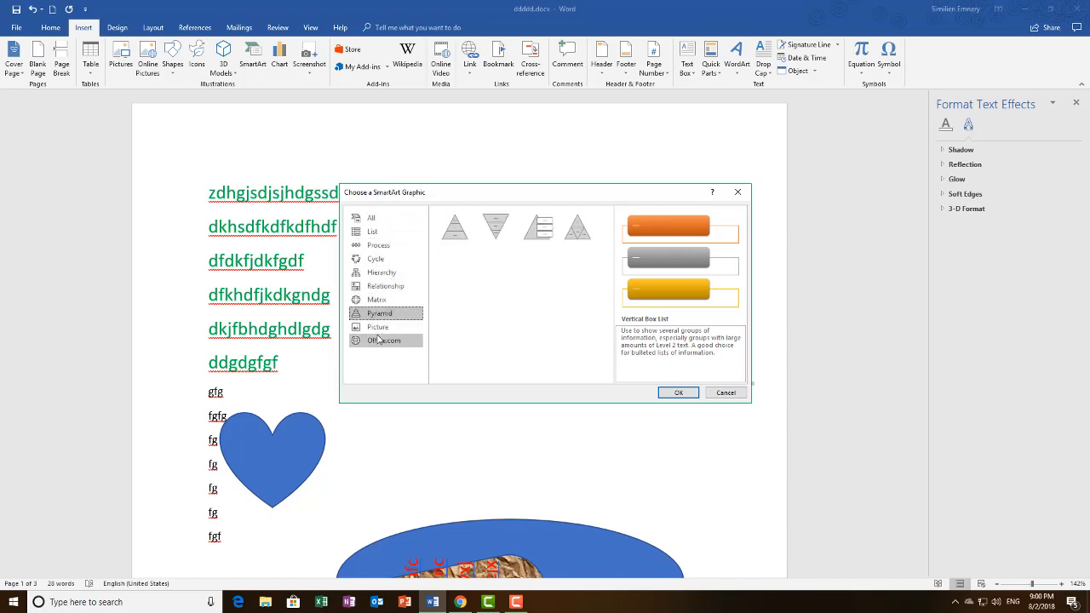
click(379, 341)
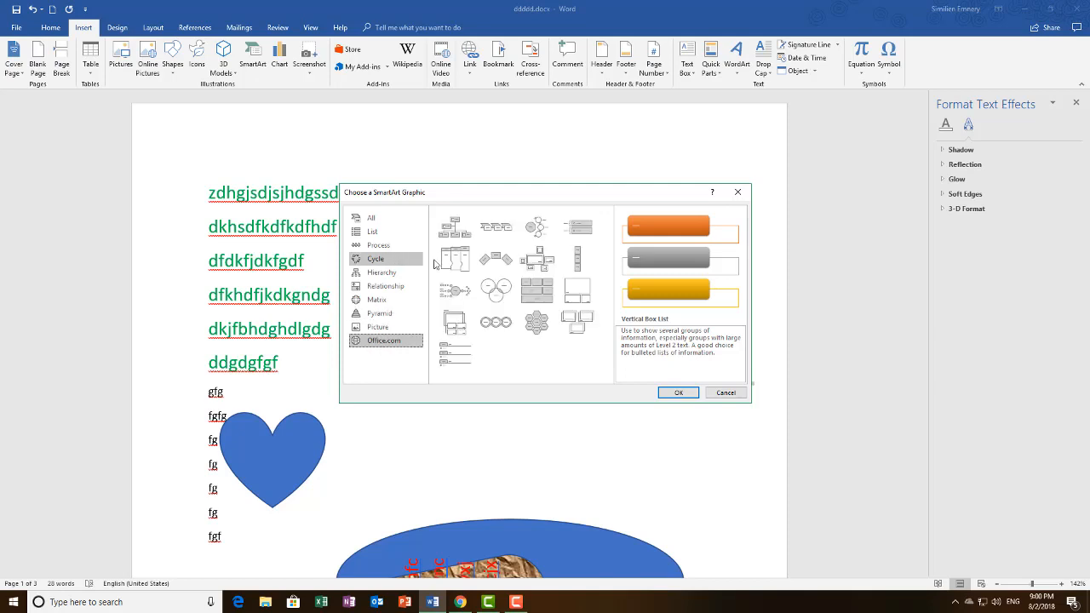
click(587, 331)
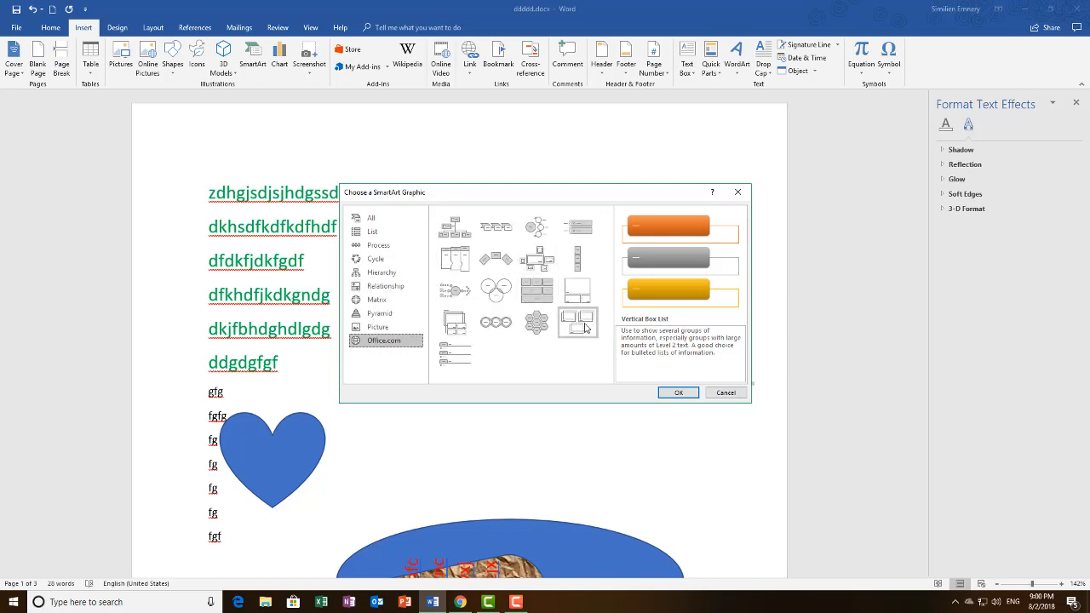
click(591, 235)
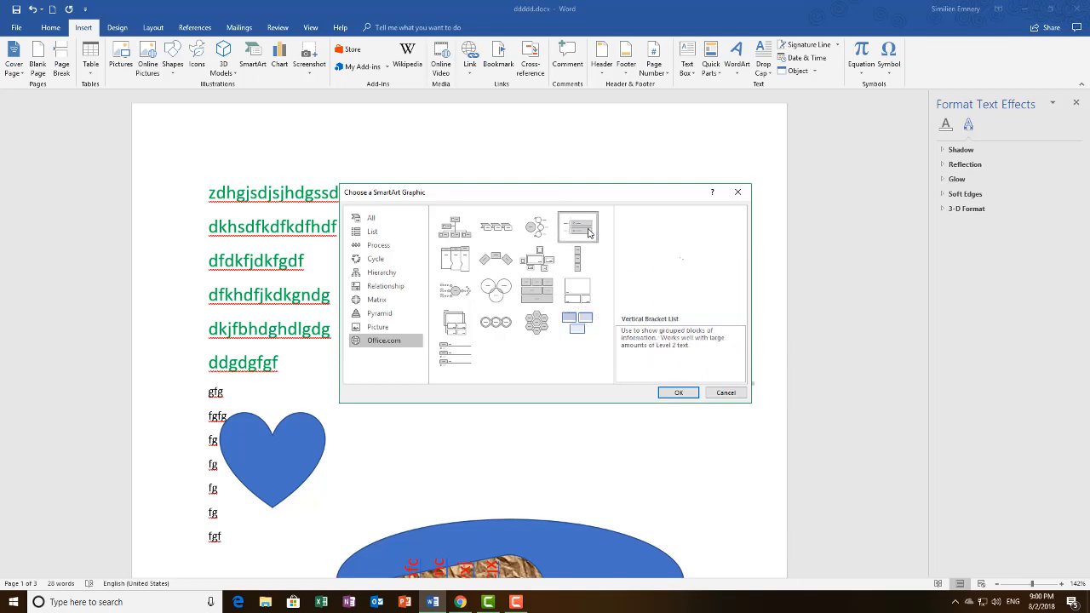
click(678, 393)
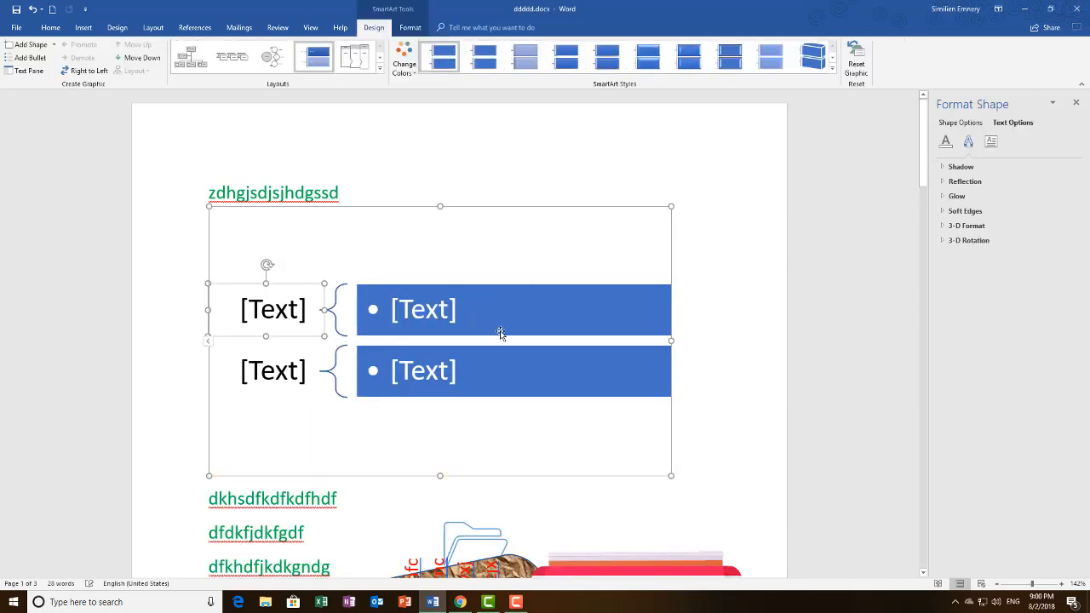
- Enter "infor" as the first label of the SmartArt graphic and check that its other text placeholders are editable
click(317, 312)
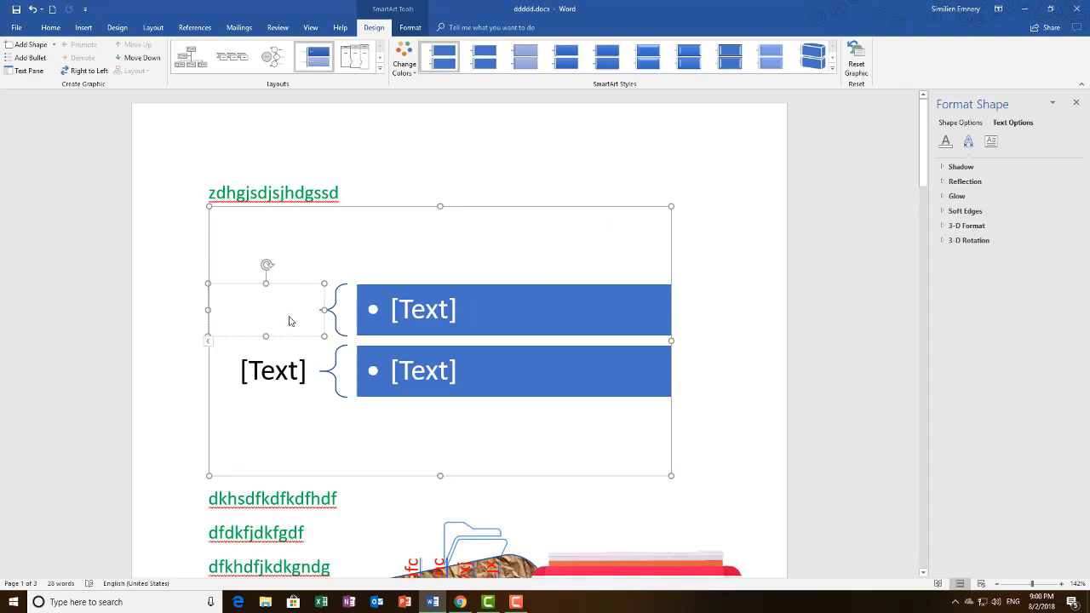
text(infor)
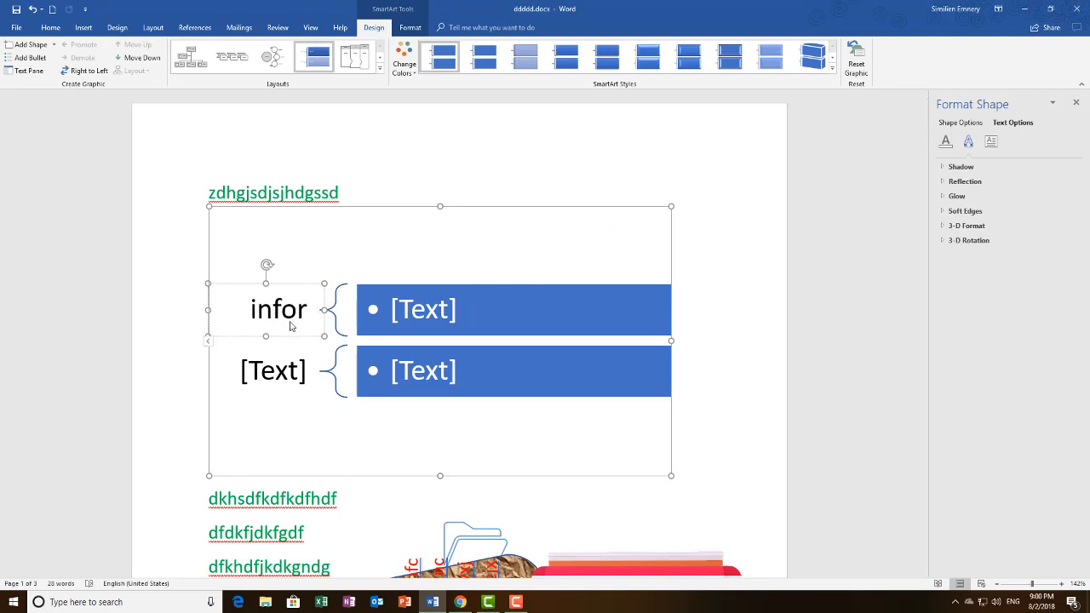
click(469, 309)
click(406, 309)
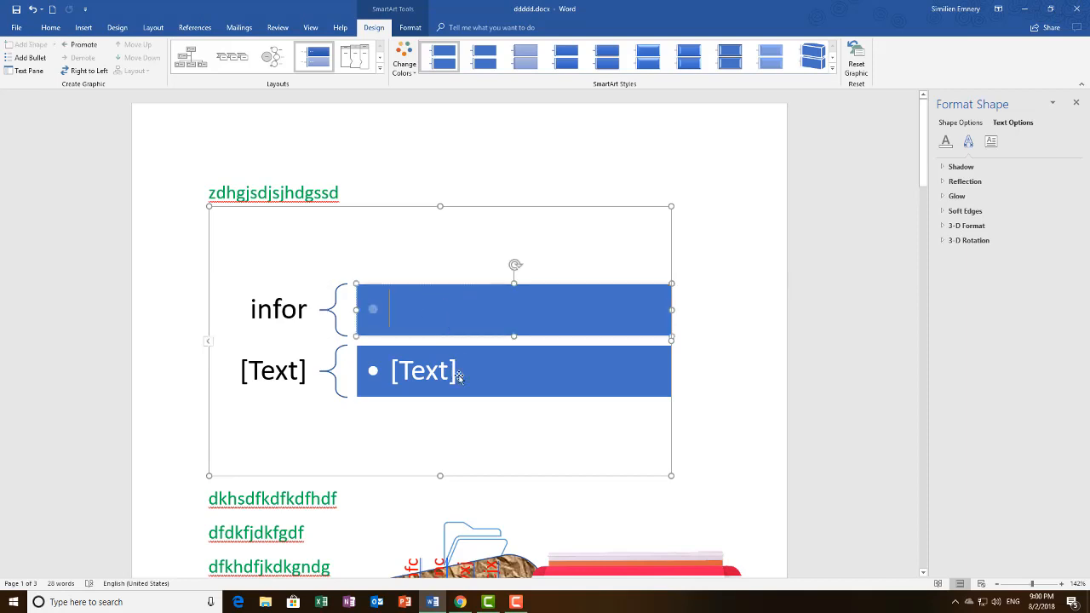
click(432, 380)
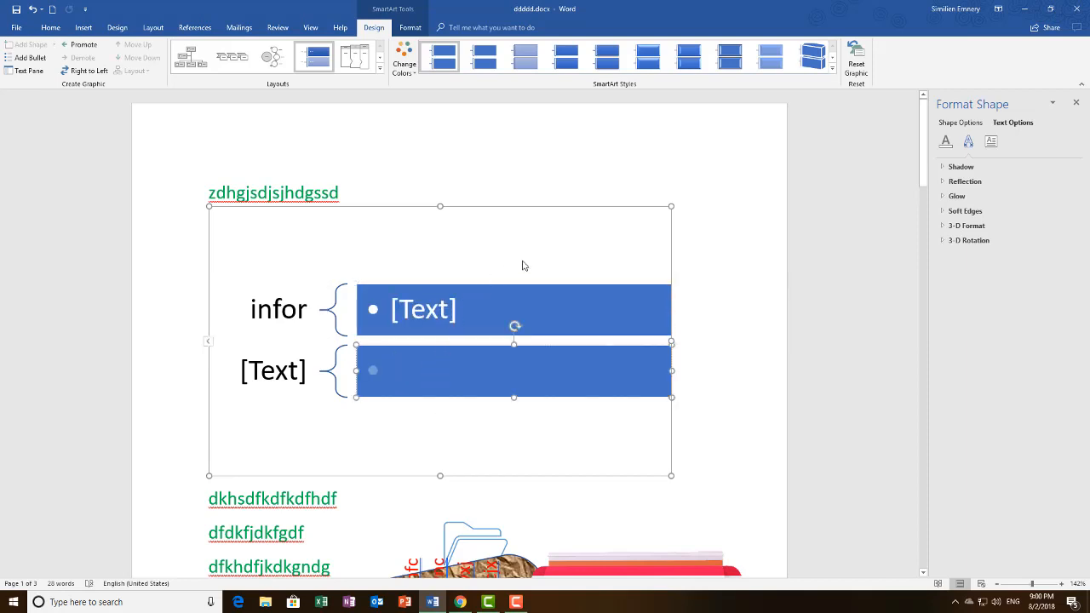
click(281, 310)
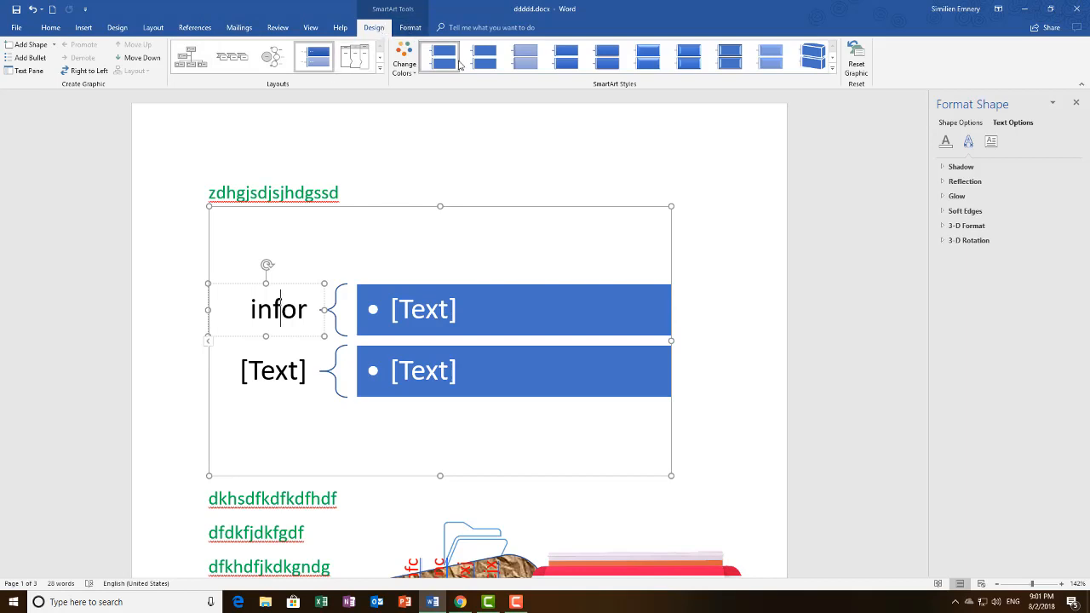
- Apply the second 3-D SmartArt style, the one with bevelled bar ends, to the bracket list
click(525, 58)
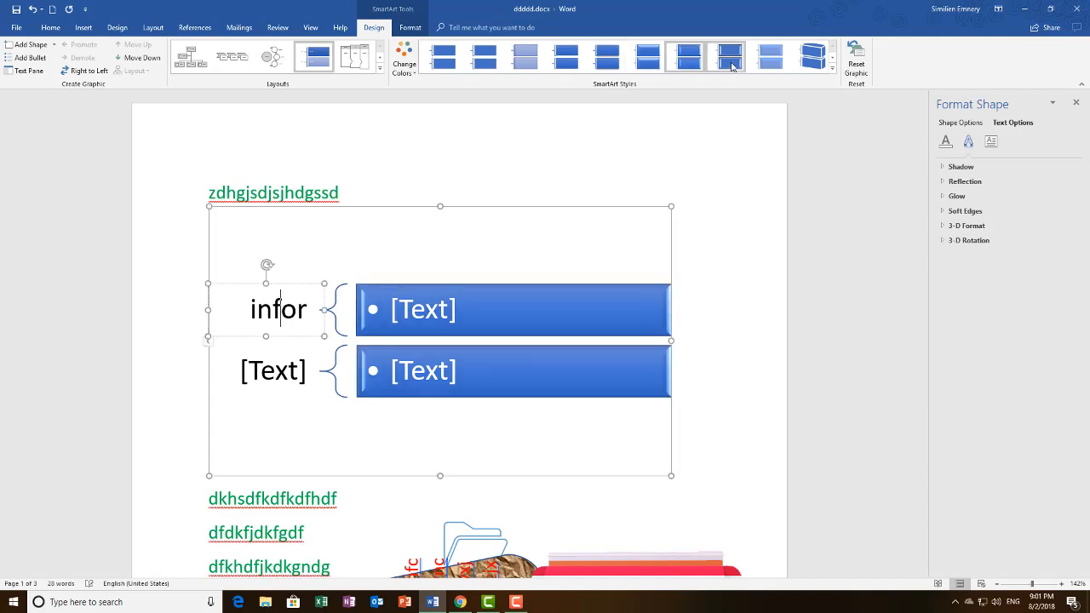
click(832, 67)
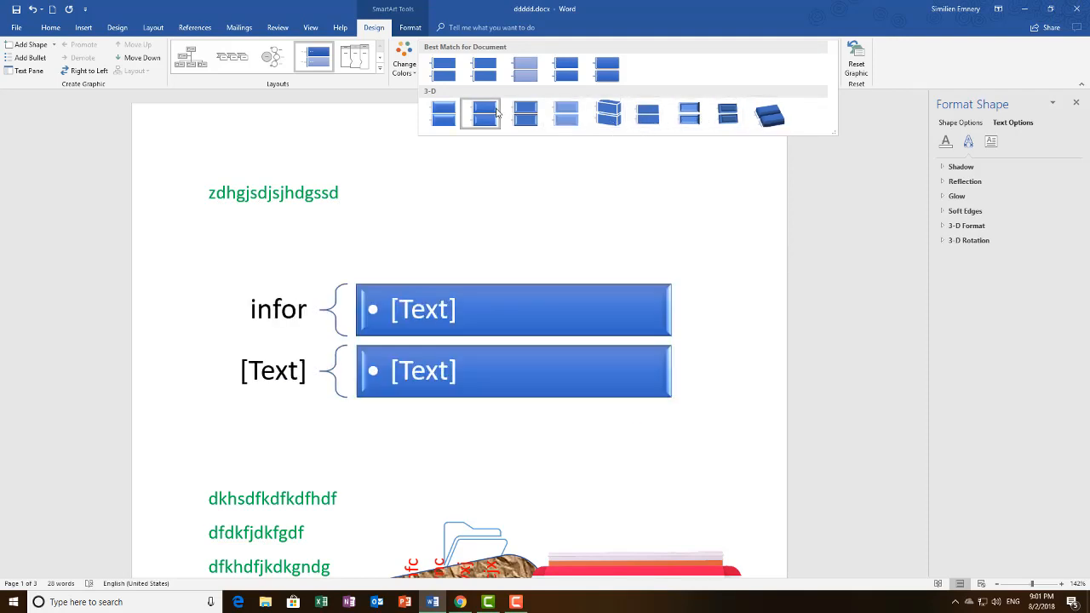
click(173, 100)
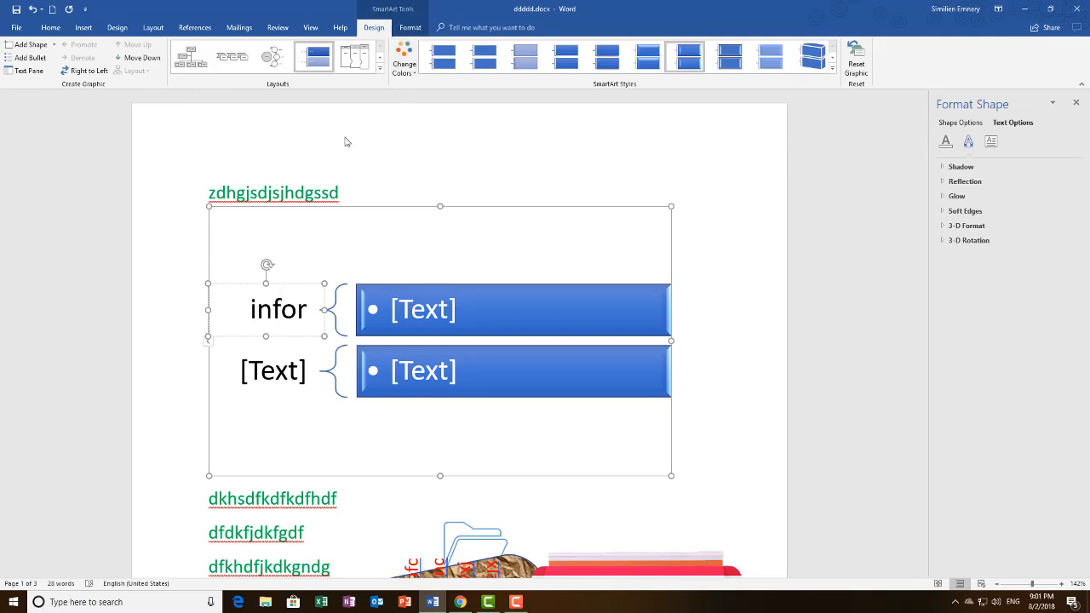
- Try an Accent 2 orange color variation on the SmartArt graphic, and settle on Colorful Range - Accent Colors 2 to 3
click(414, 77)
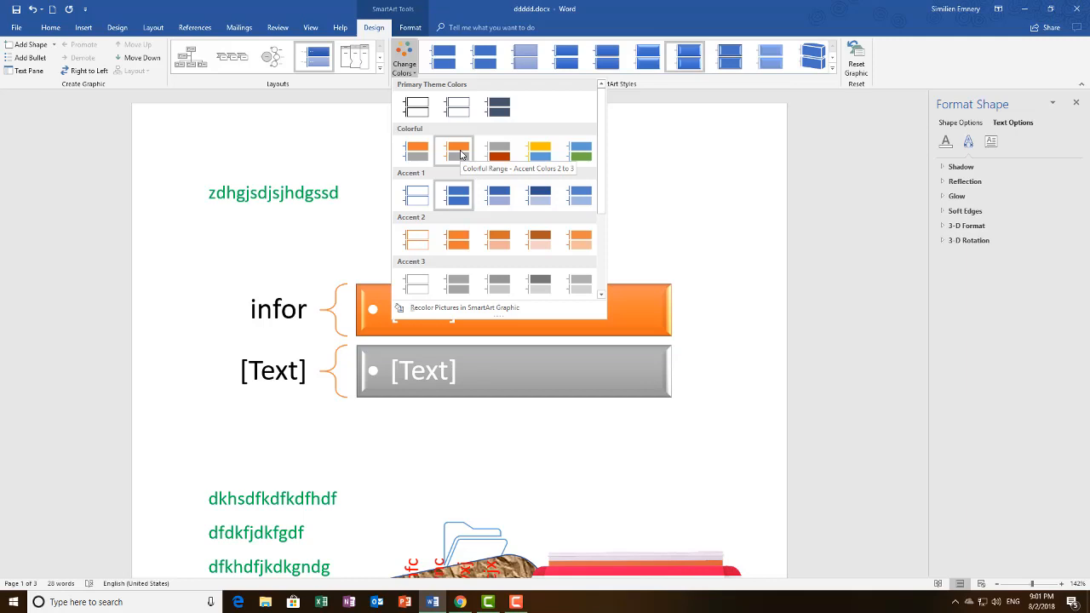
click(581, 241)
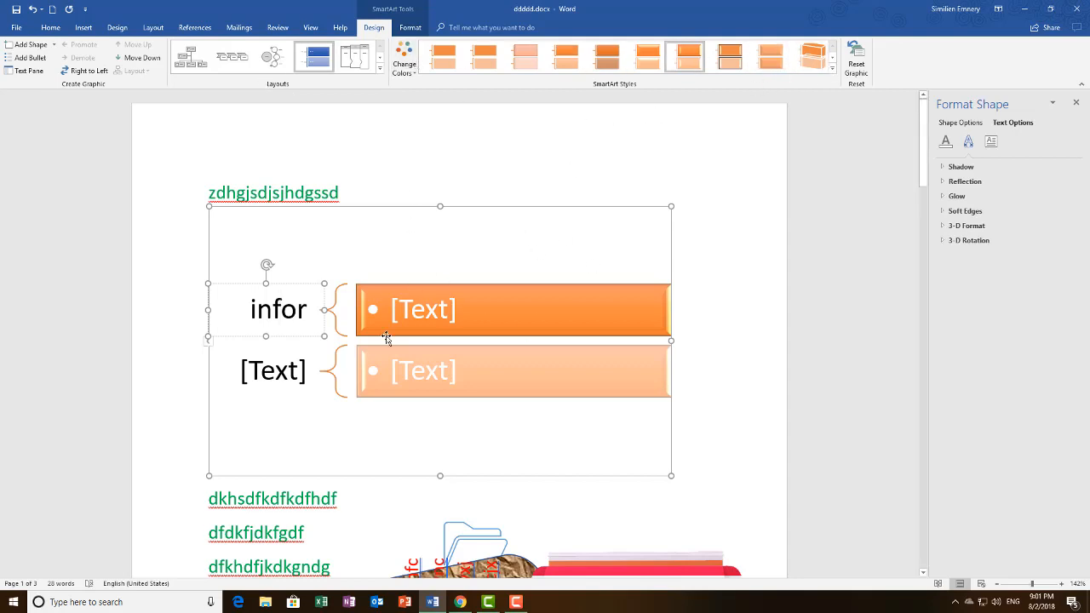
click(405, 69)
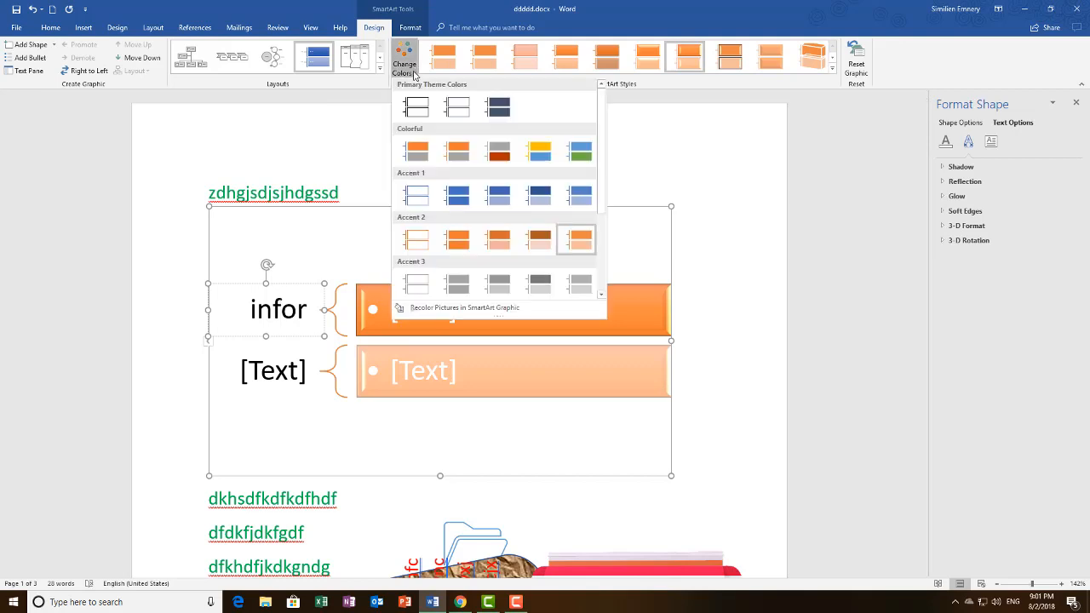
click(453, 160)
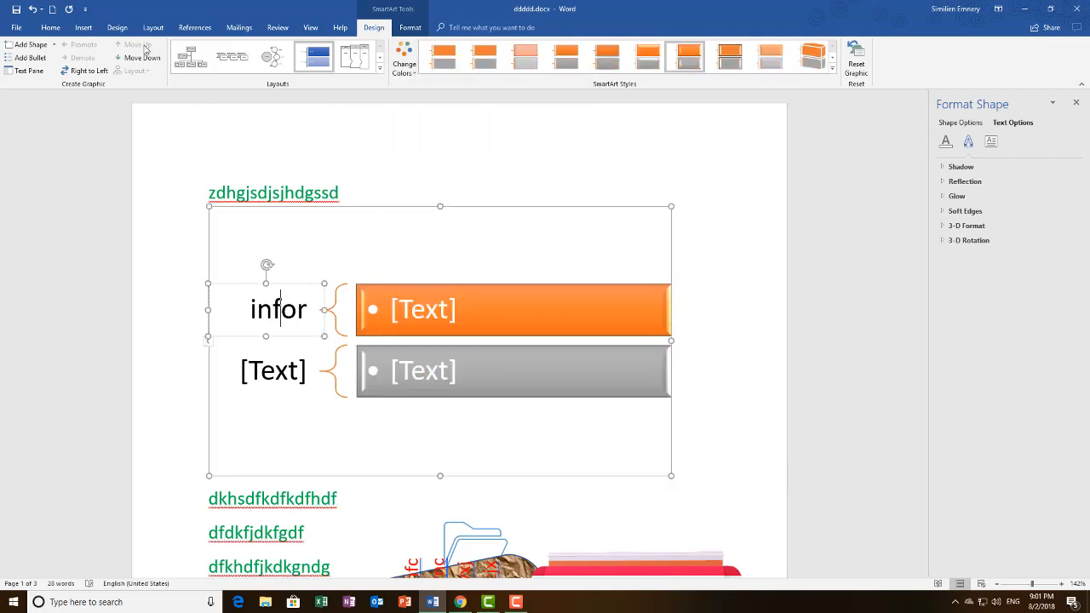
- Insert a screen clipping of the first six desktop icons, about 2.08" by 2.71", at the end of the first text line
click(83, 27)
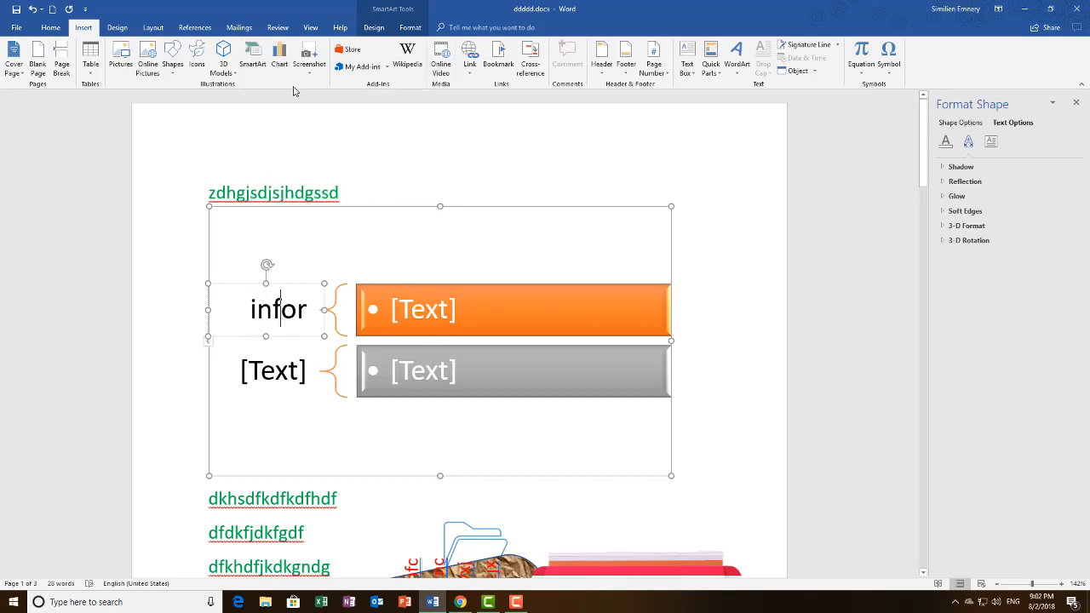
click(615, 172)
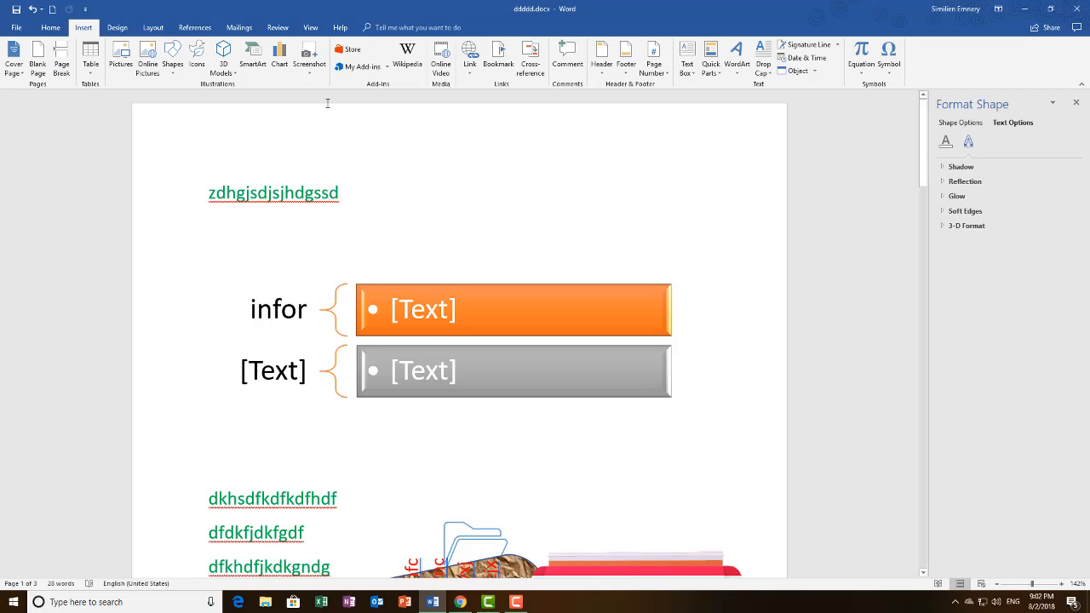
click(304, 64)
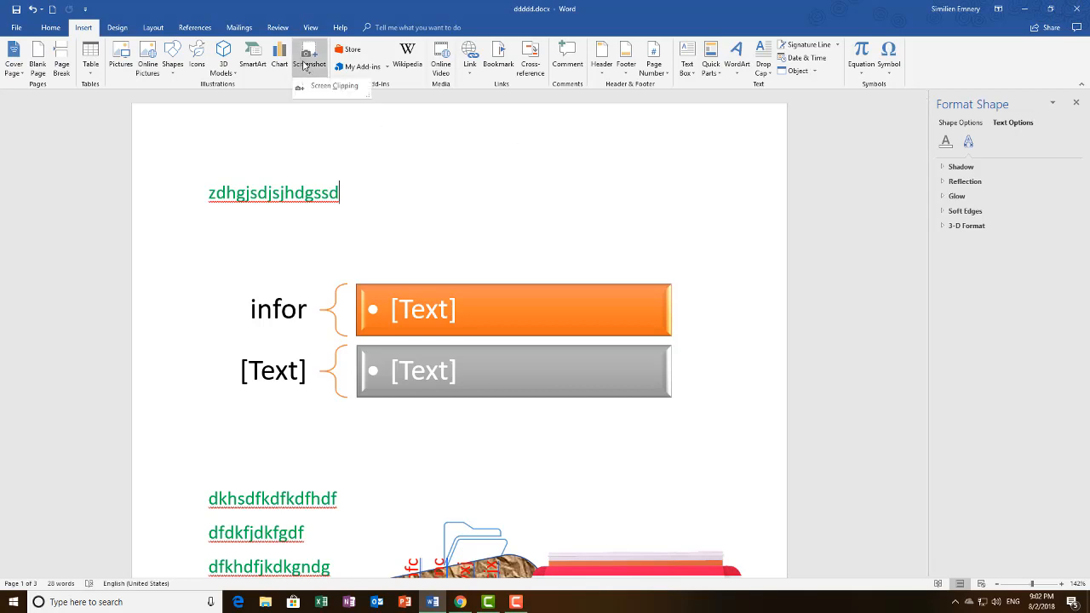
click(339, 89)
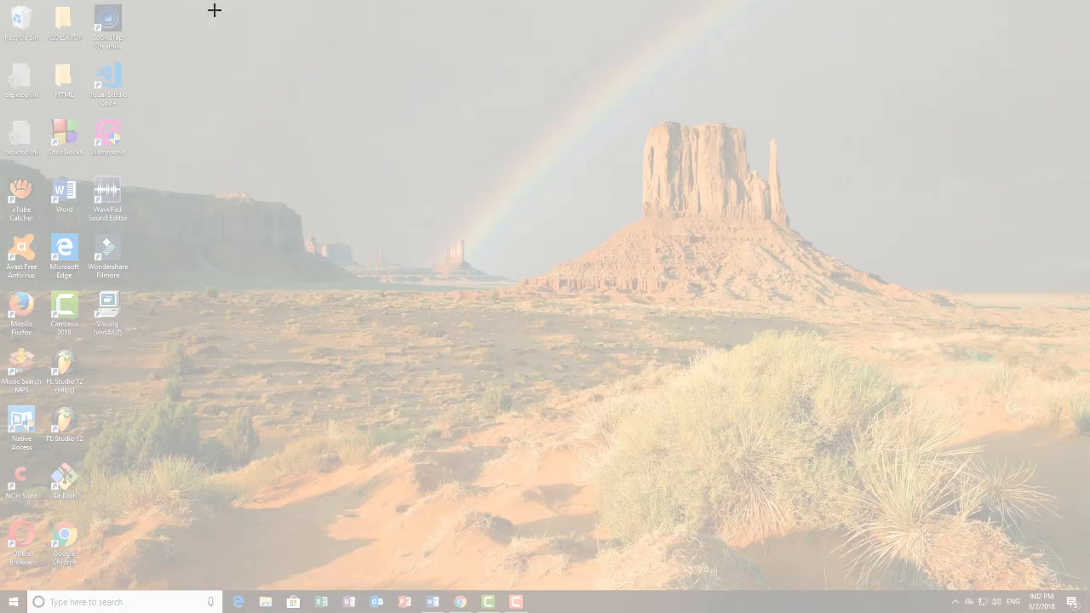
drag(2, 2, 1089, 612)
key(super+shift+s)
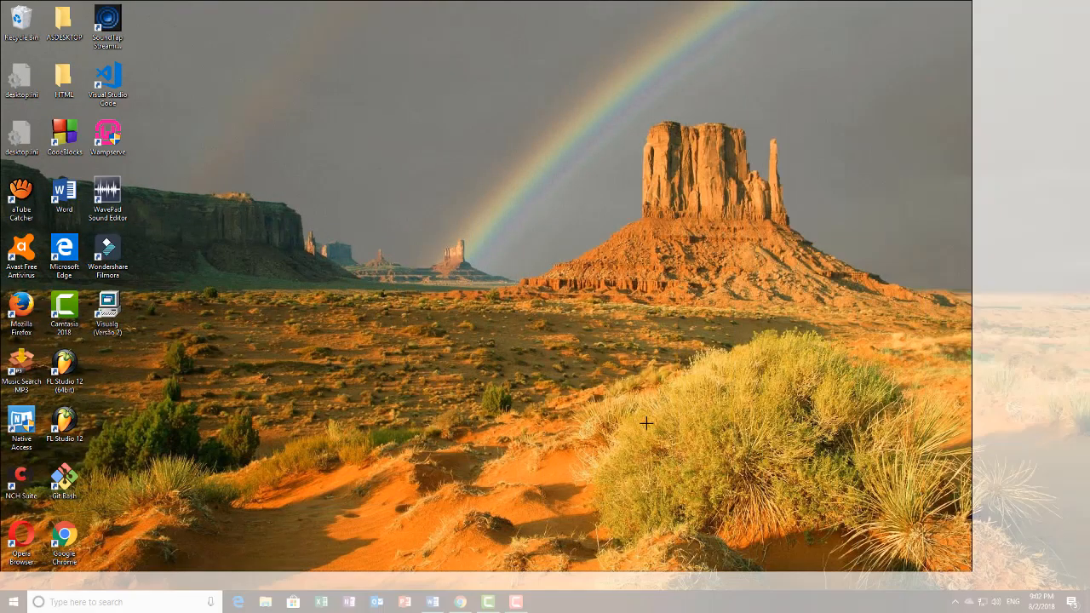
drag(2, 1, 146, 112)
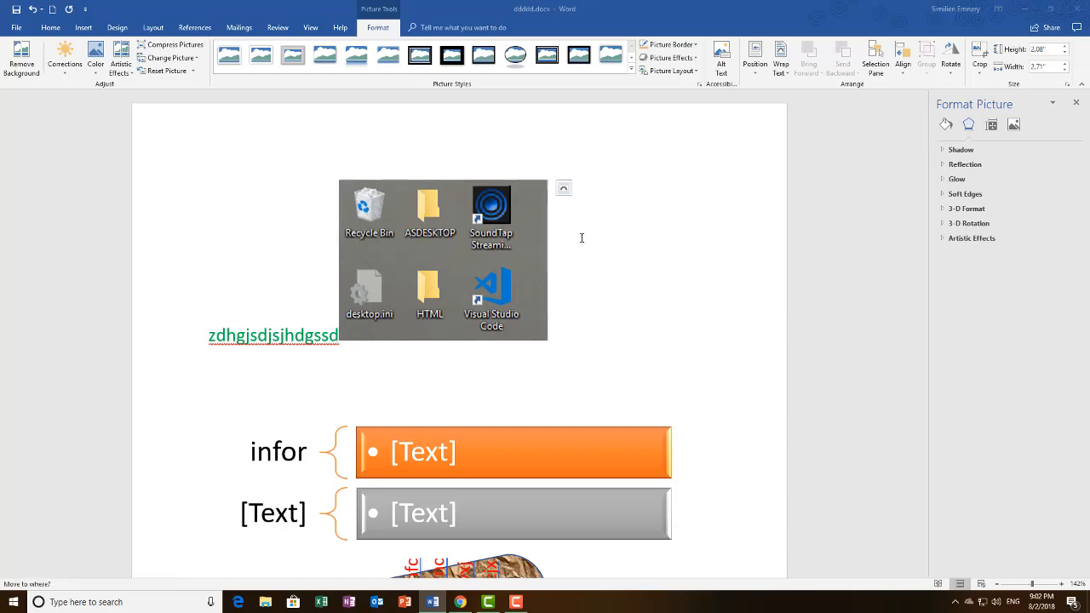
- Set the clipping's text wrapping to In Front of Text and move it slightly up and right, overlapping the orange SmartArt bar
click(780, 67)
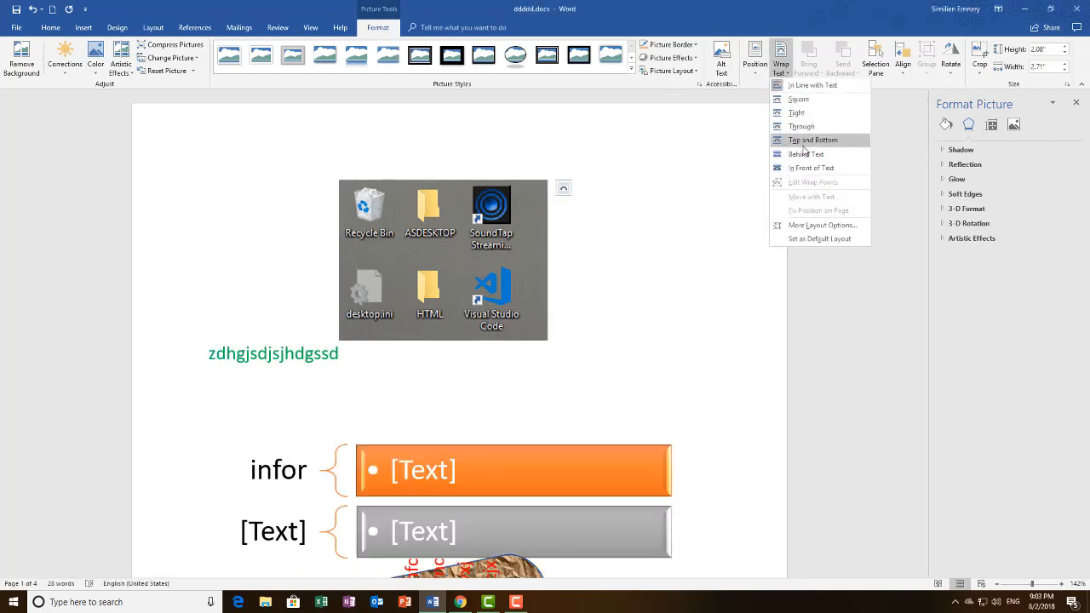
click(809, 168)
drag(486, 249, 521, 232)
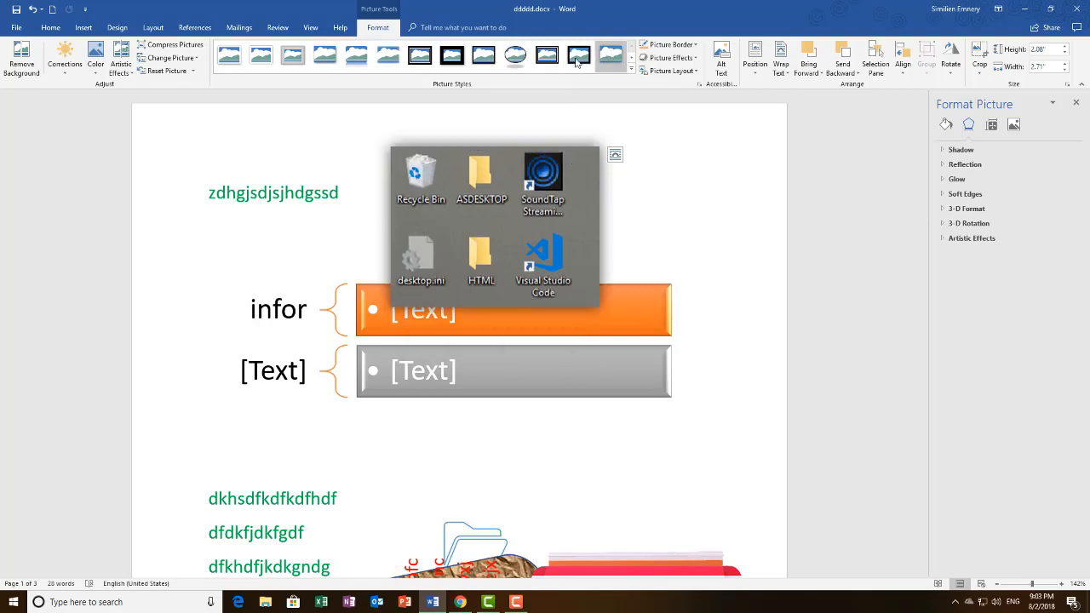
- Apply the oval picture style with a dark bevelled frame to the screen clipping
click(515, 55)
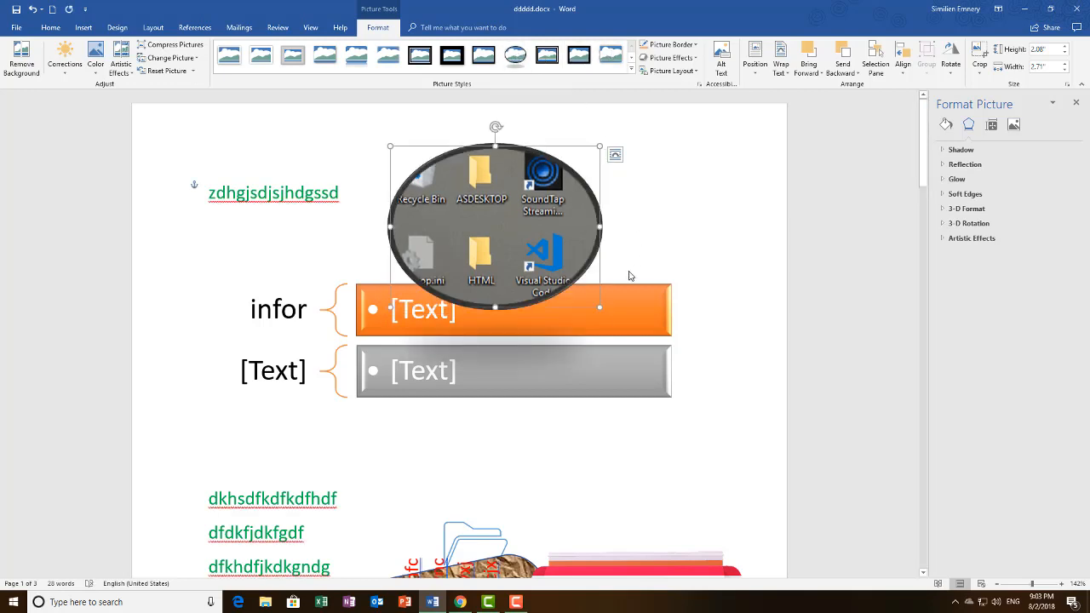
click(85, 29)
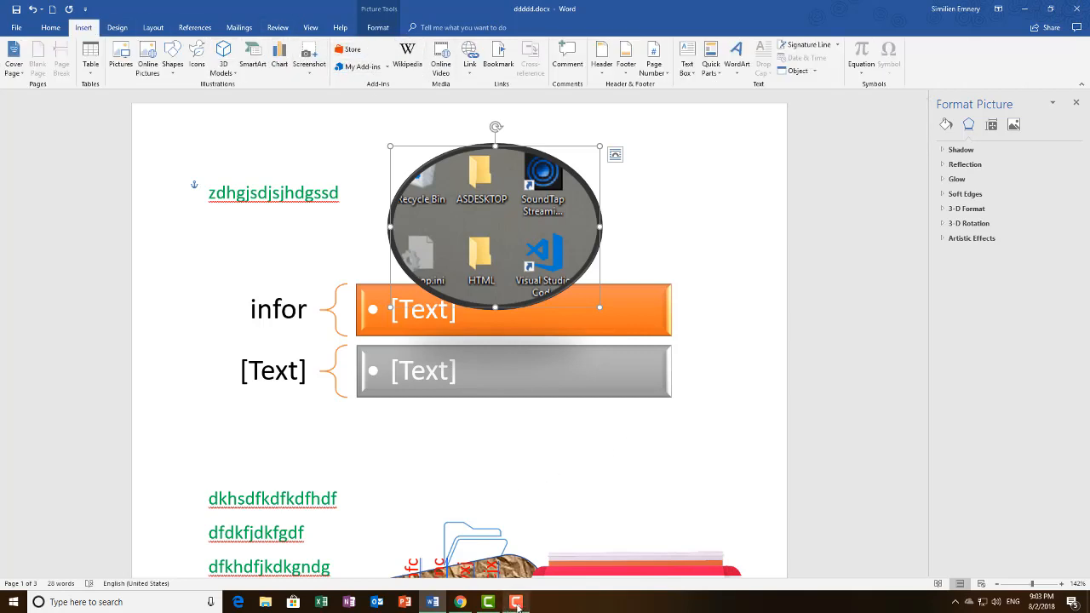
click(515, 602)
click(492, 248)
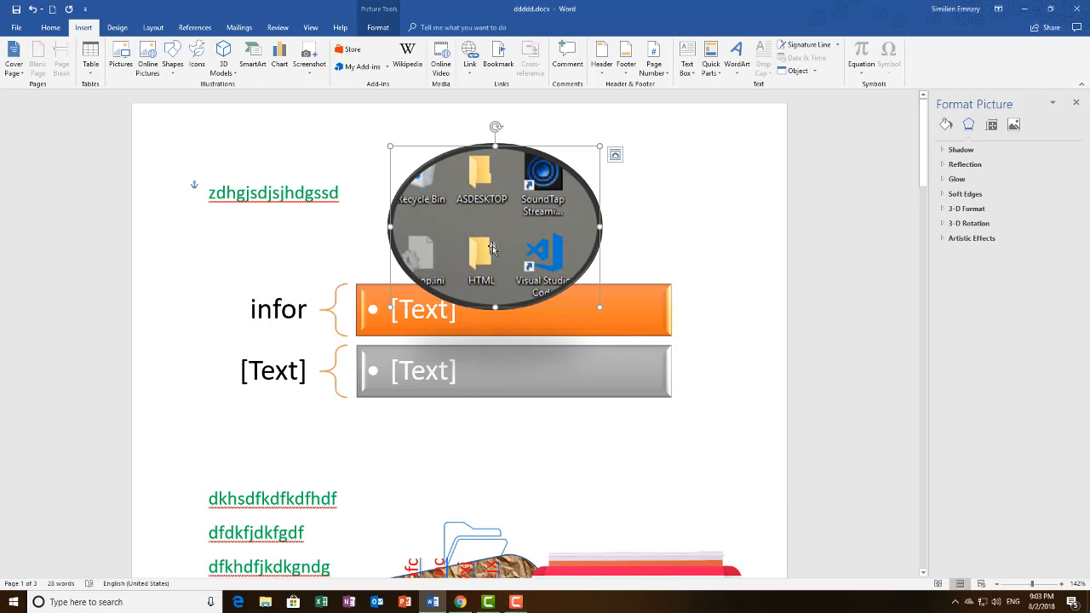